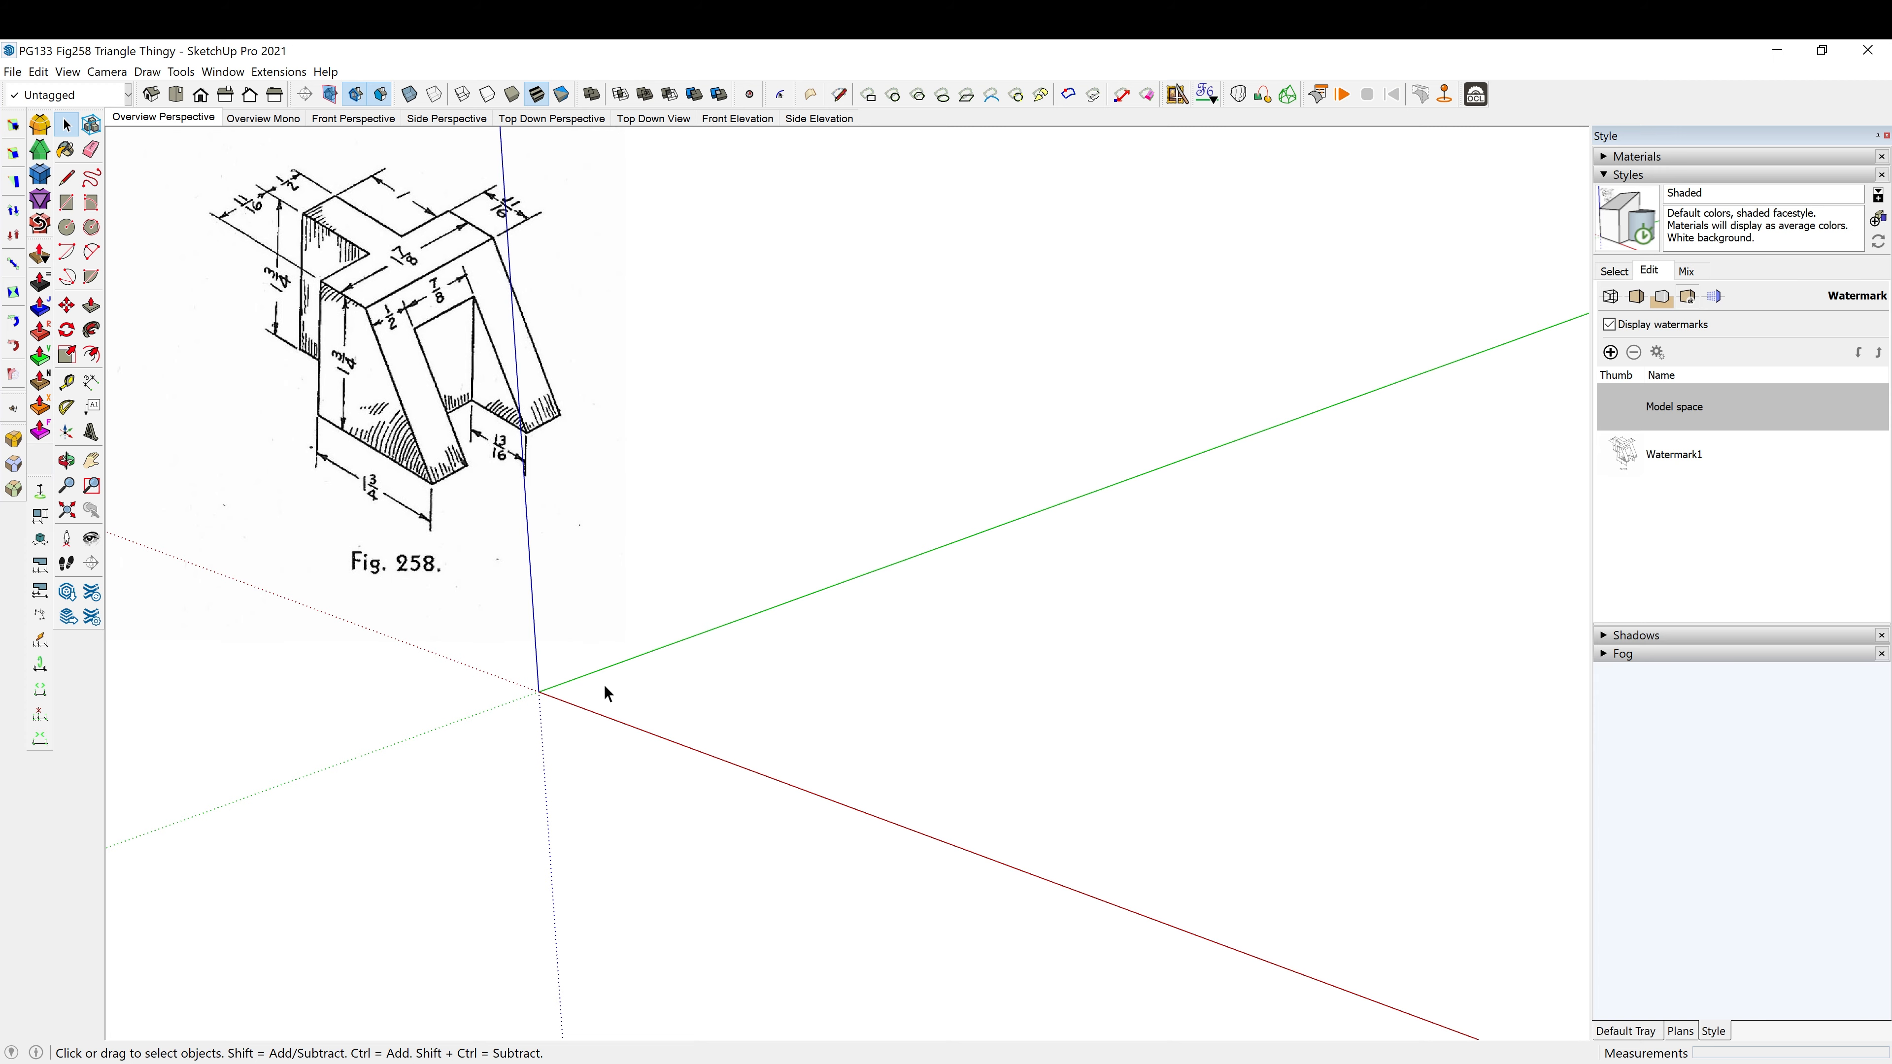
# Draw a 1.75 by 1.75 inch upright rectangle from the origin in the red-blue plane.
pyautogui.moveTo(259, 388); pyautogui.dragTo(365, 357, button='middle')
pyautogui.press('r')
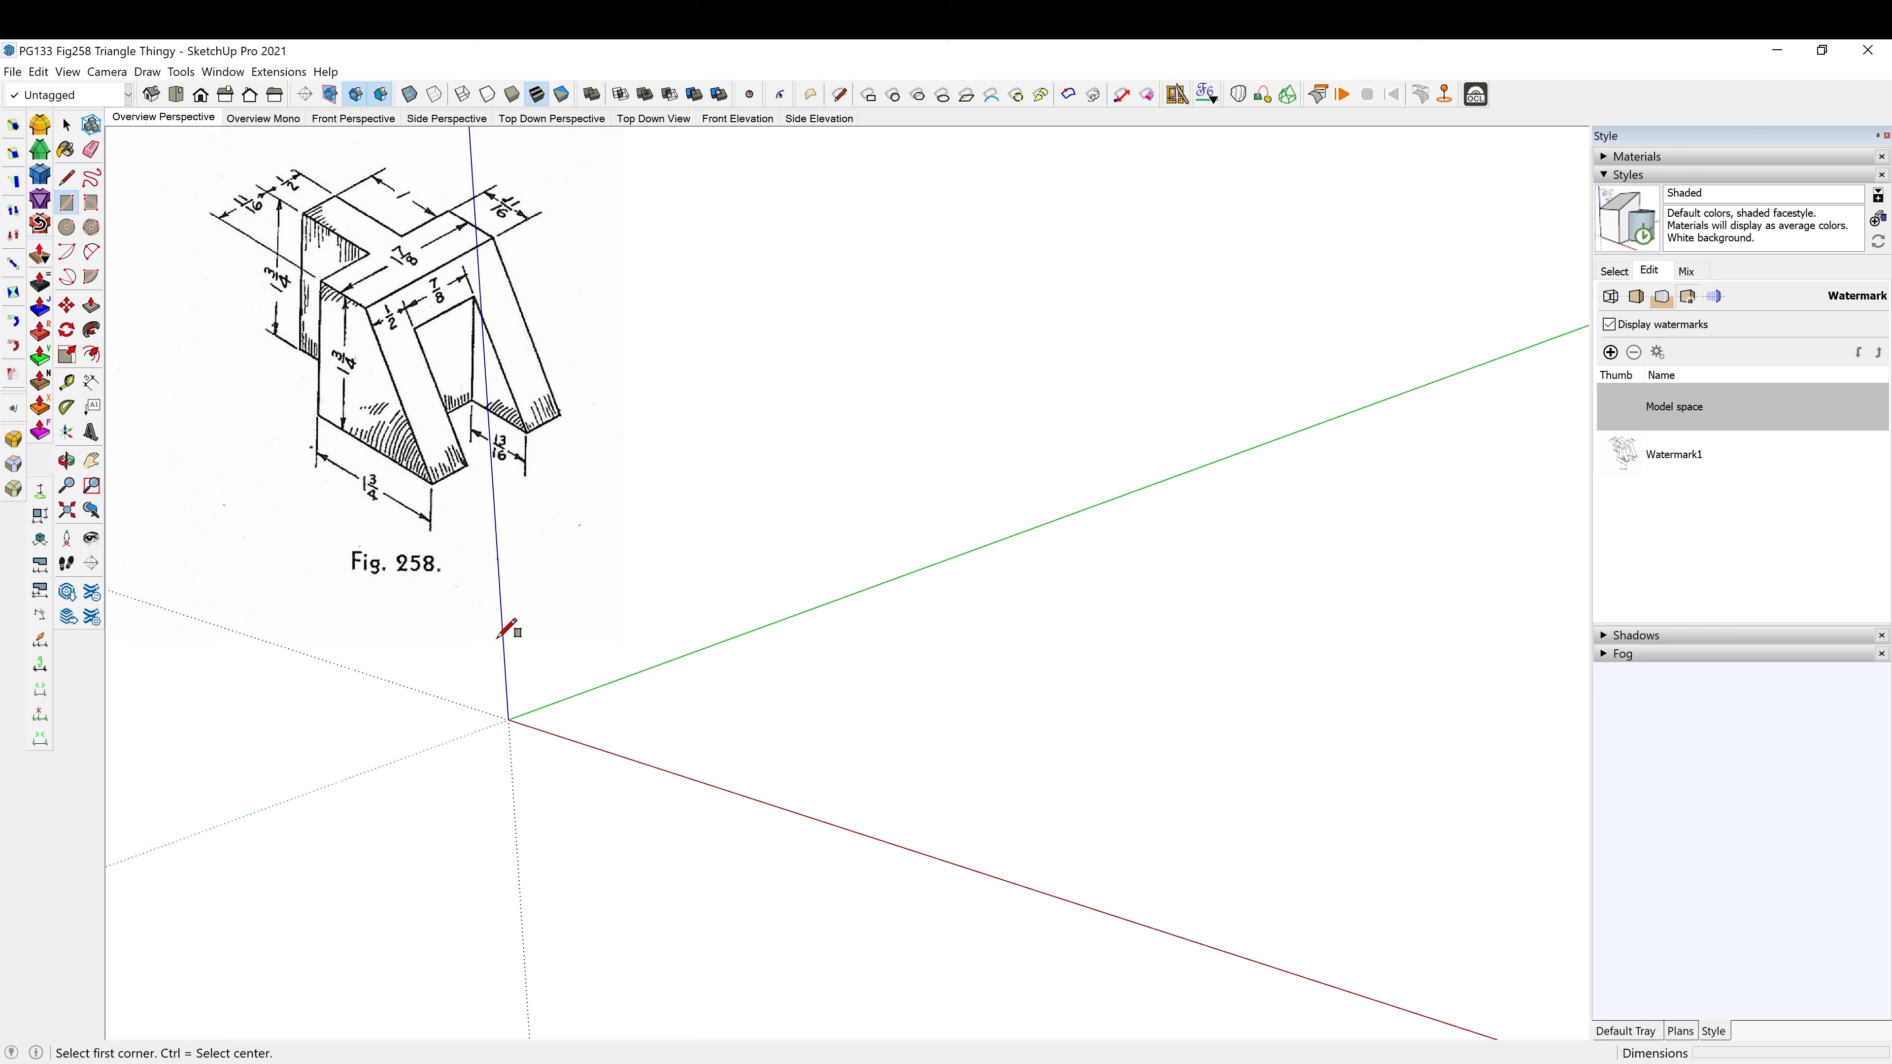
pyautogui.click(508, 720)
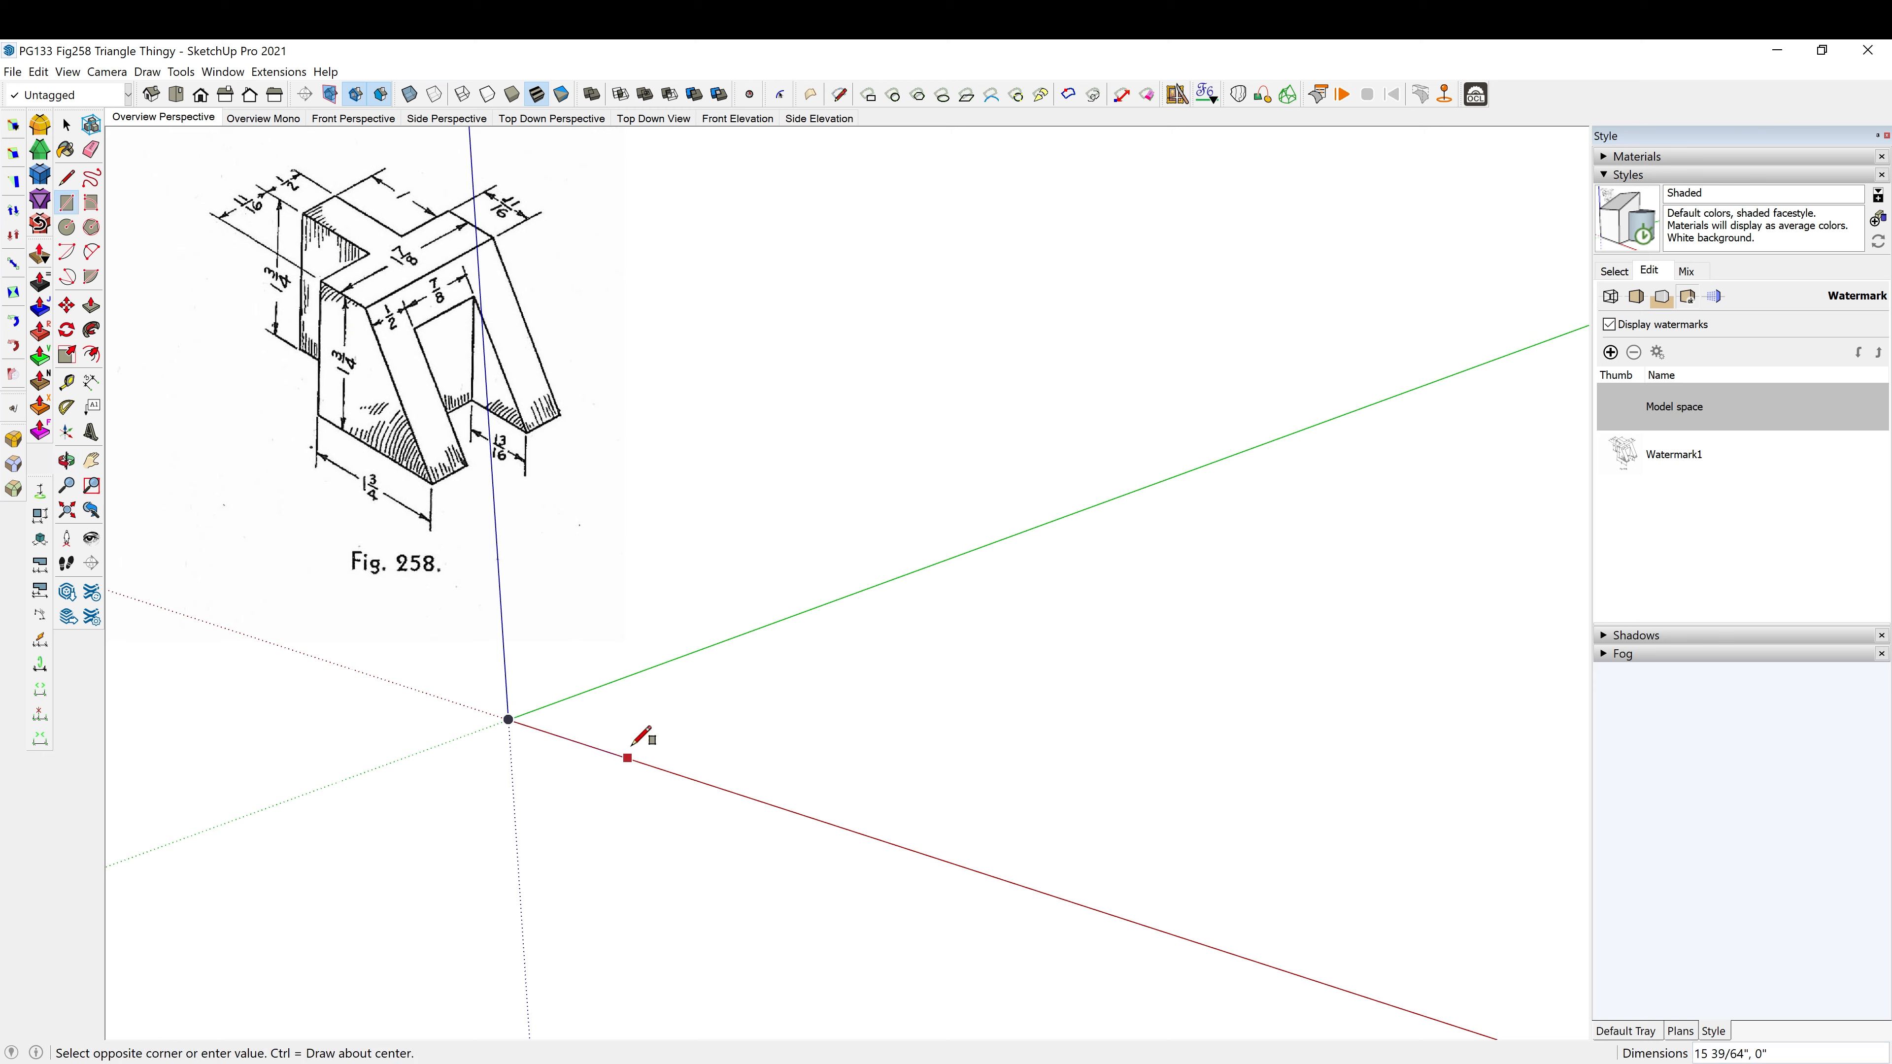
pyautogui.press('Right')
pyautogui.press('Left')
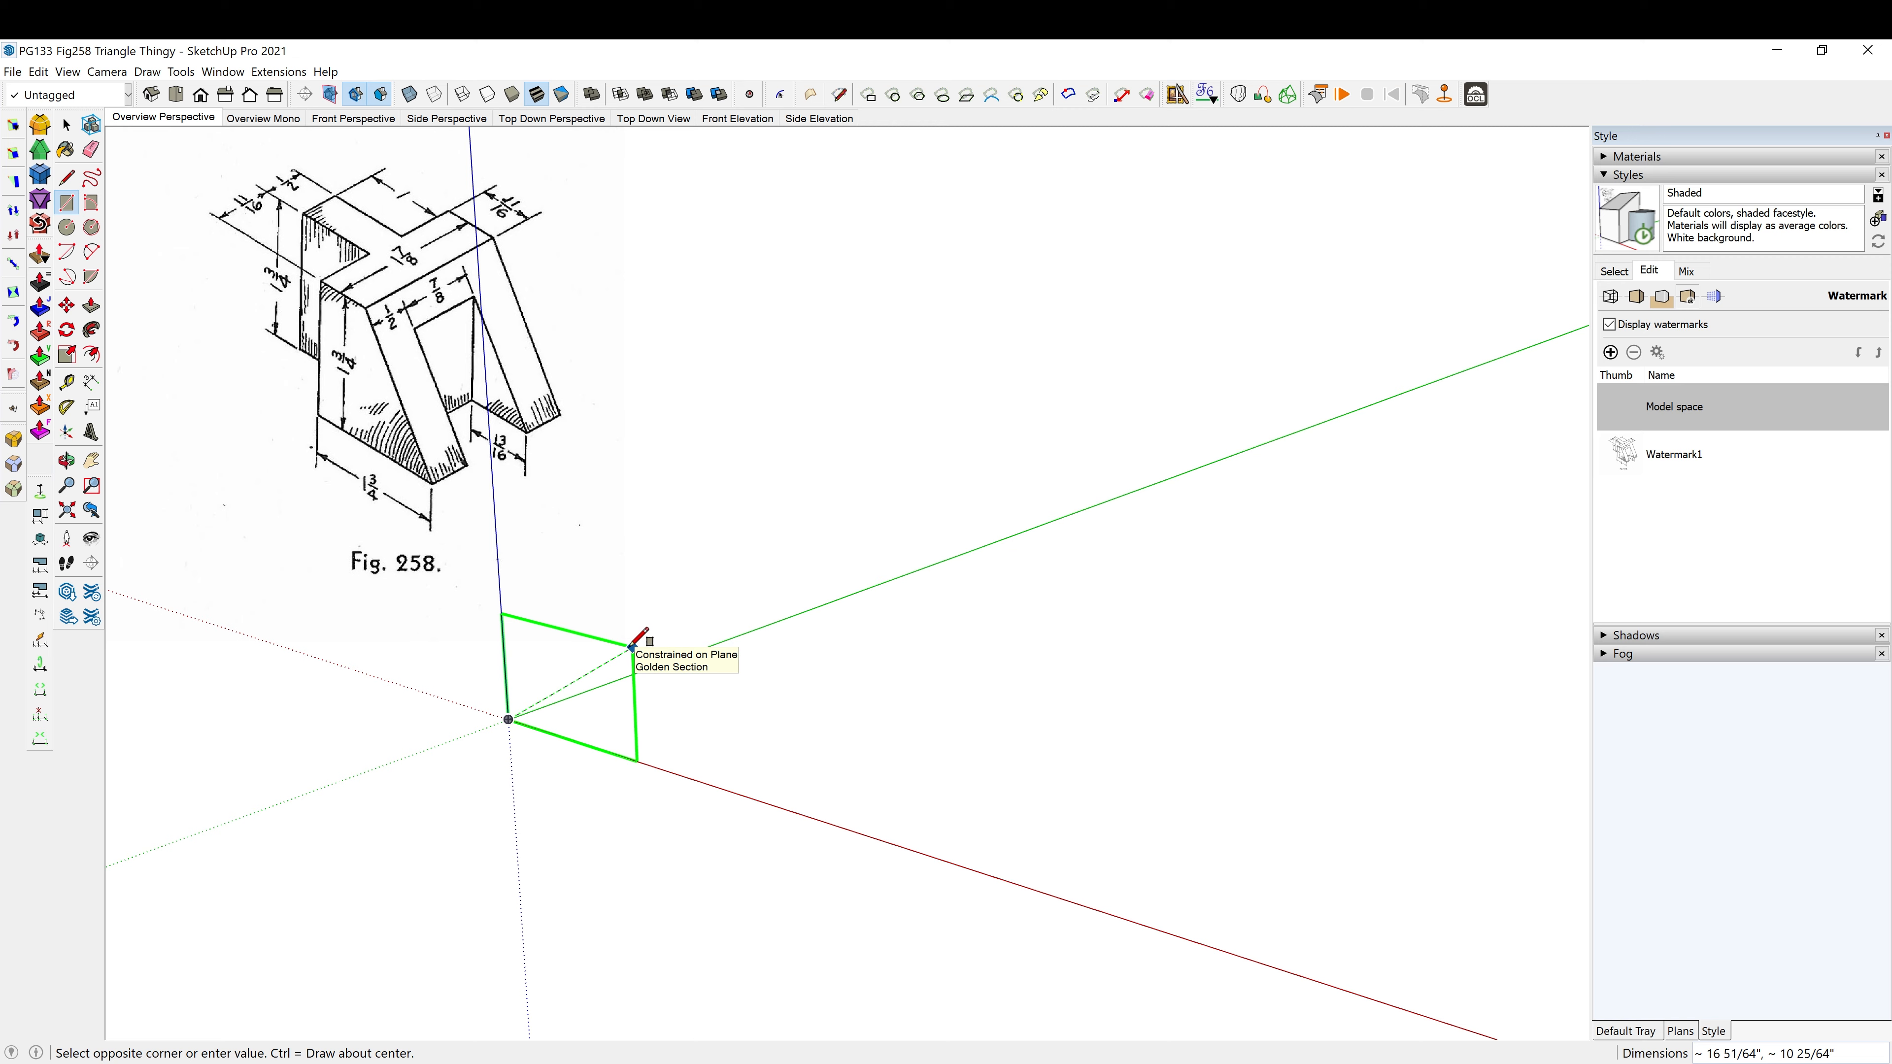
pyautogui.write('1.75,1.75')
pyautogui.press('Escape')
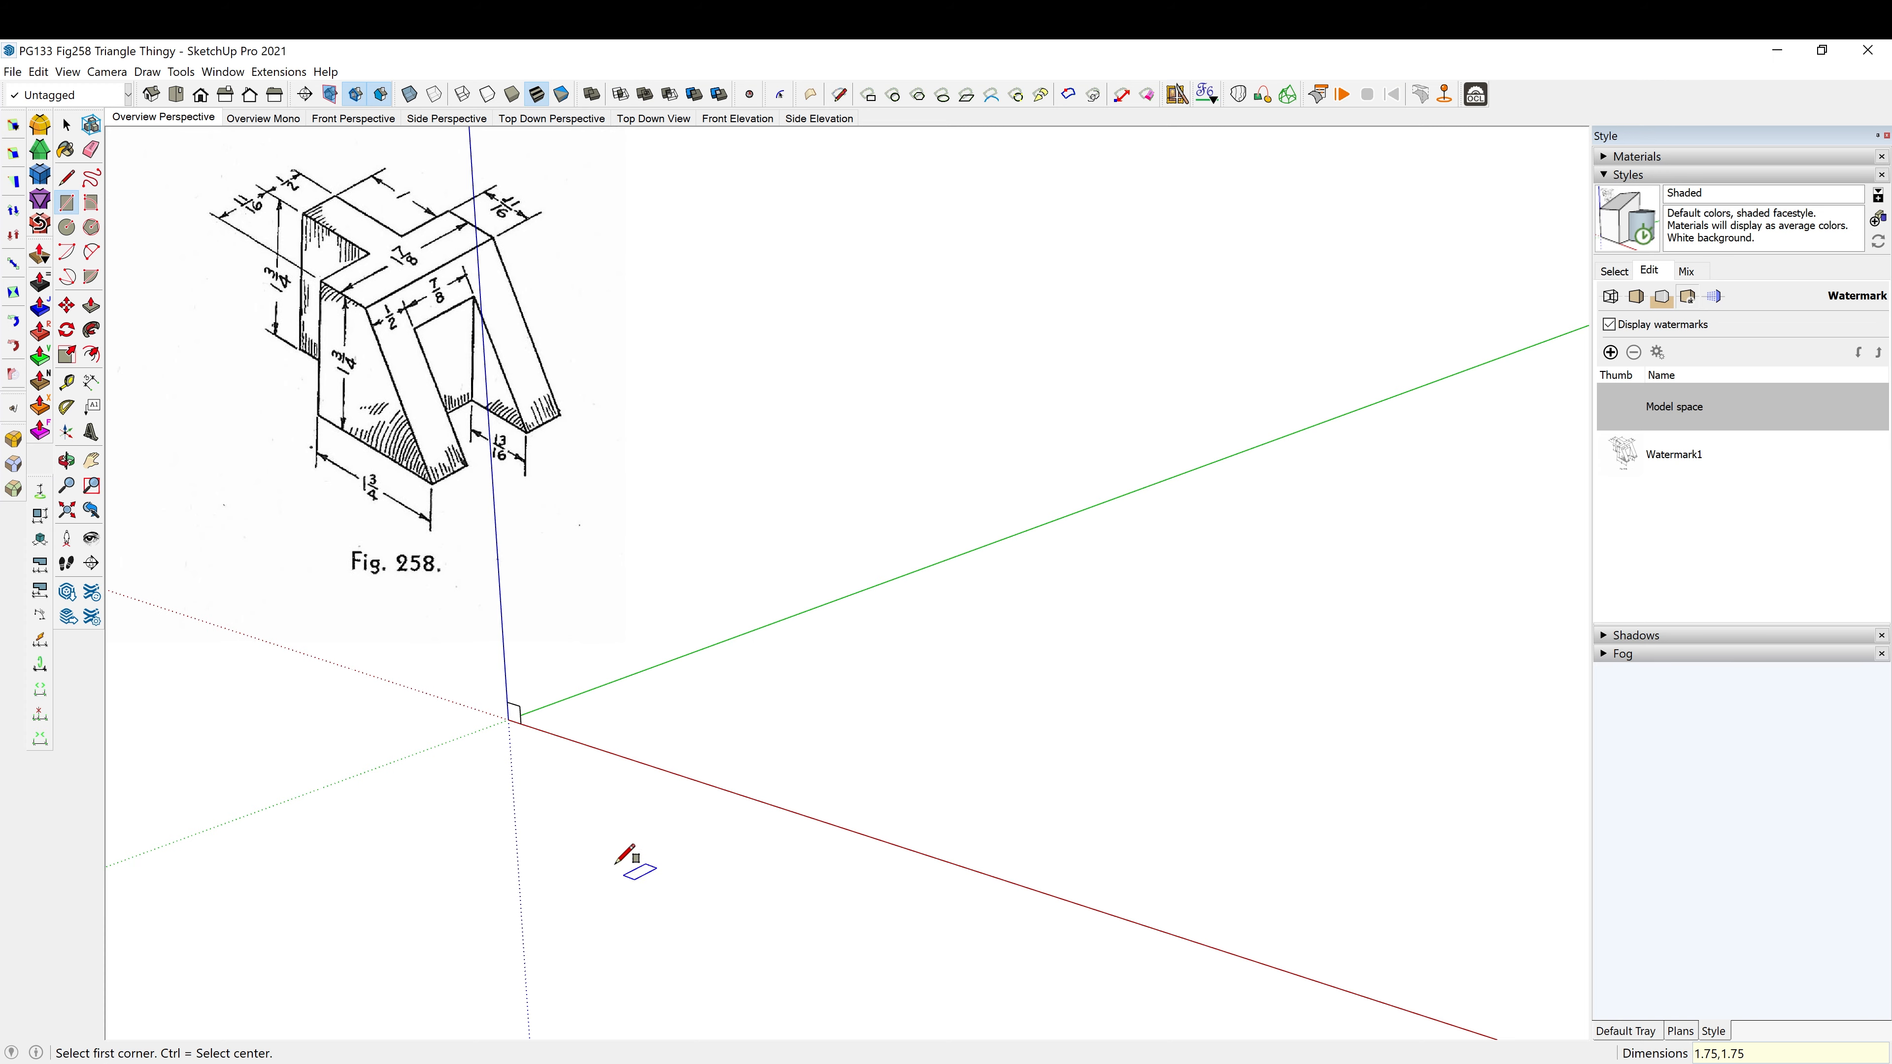
pyautogui.scroll(3, 504, 834)
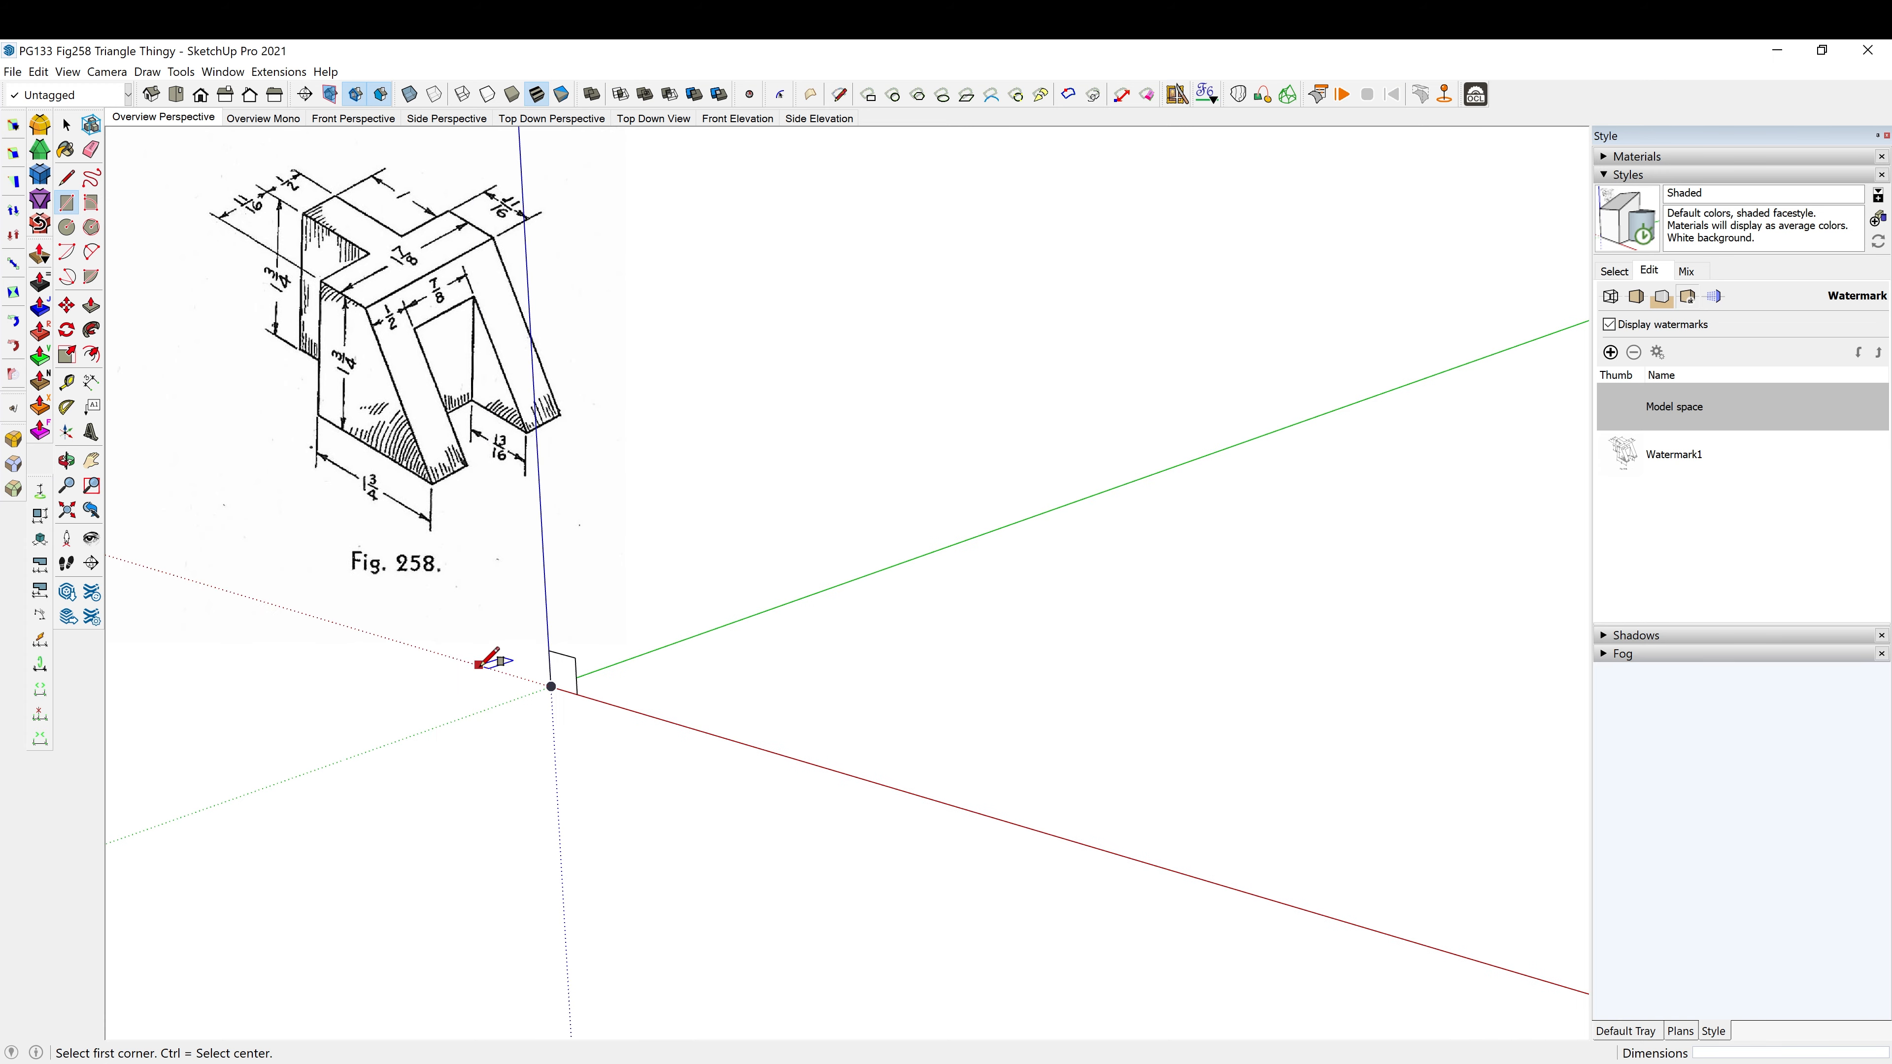
pyautogui.scroll(5, 488, 660)
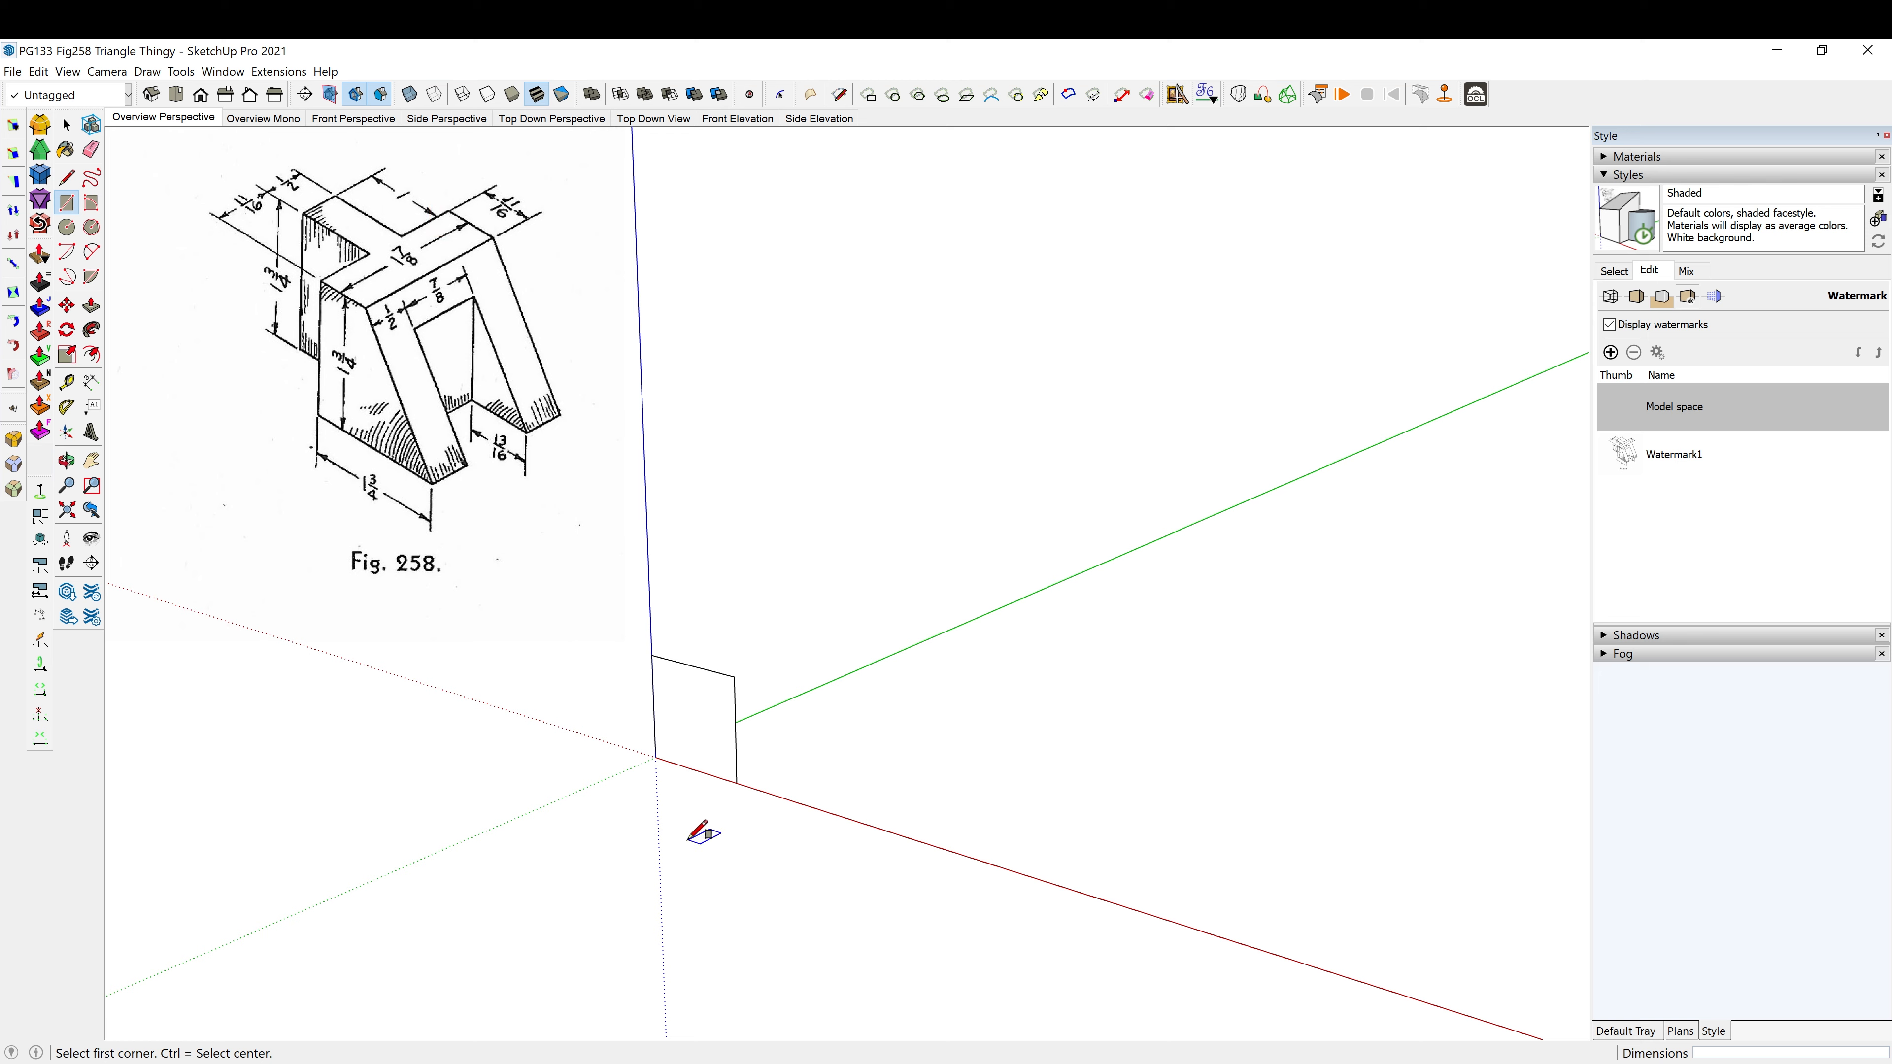
# Push/Pull the square face back along the green axis by 1 7/8 inches to form a block.
pyautogui.press('p')
pyautogui.click(701, 744)
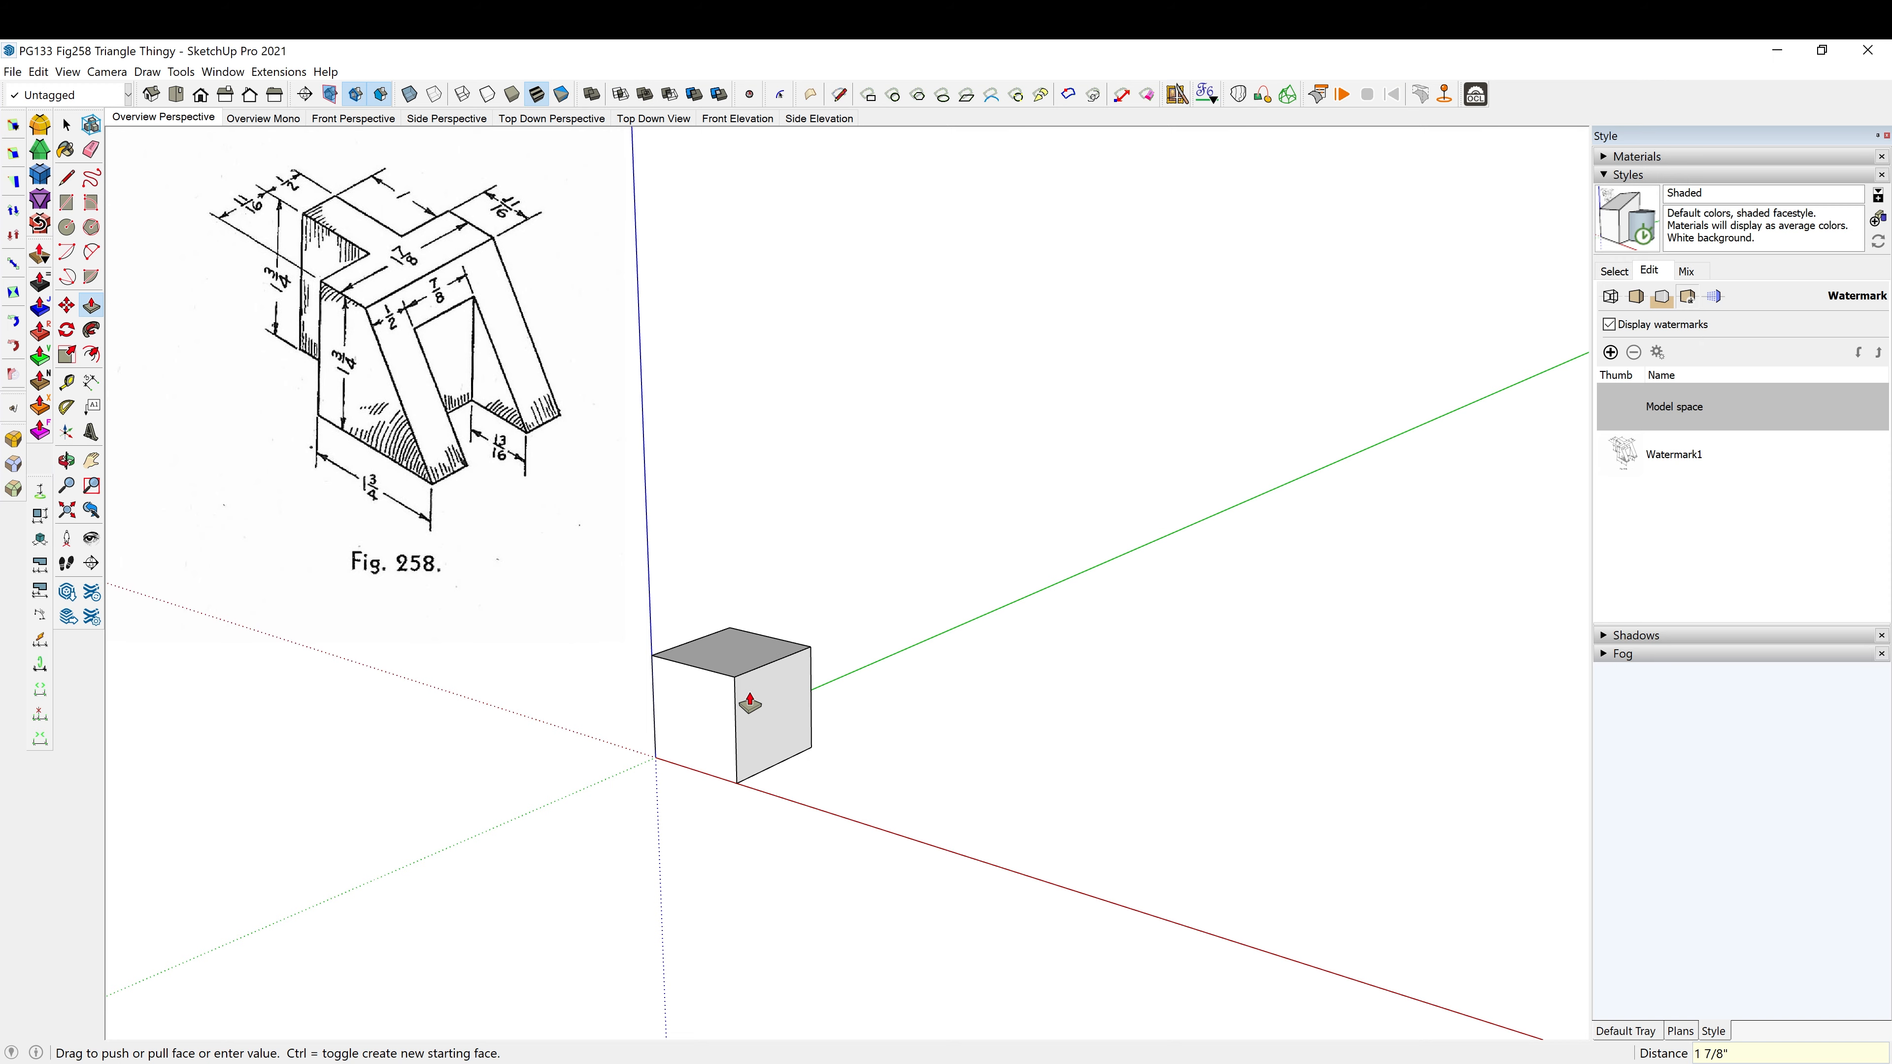
pyautogui.press('Return')
pyautogui.moveTo(625, 646); pyautogui.dragTo(649, 630, button='middle')
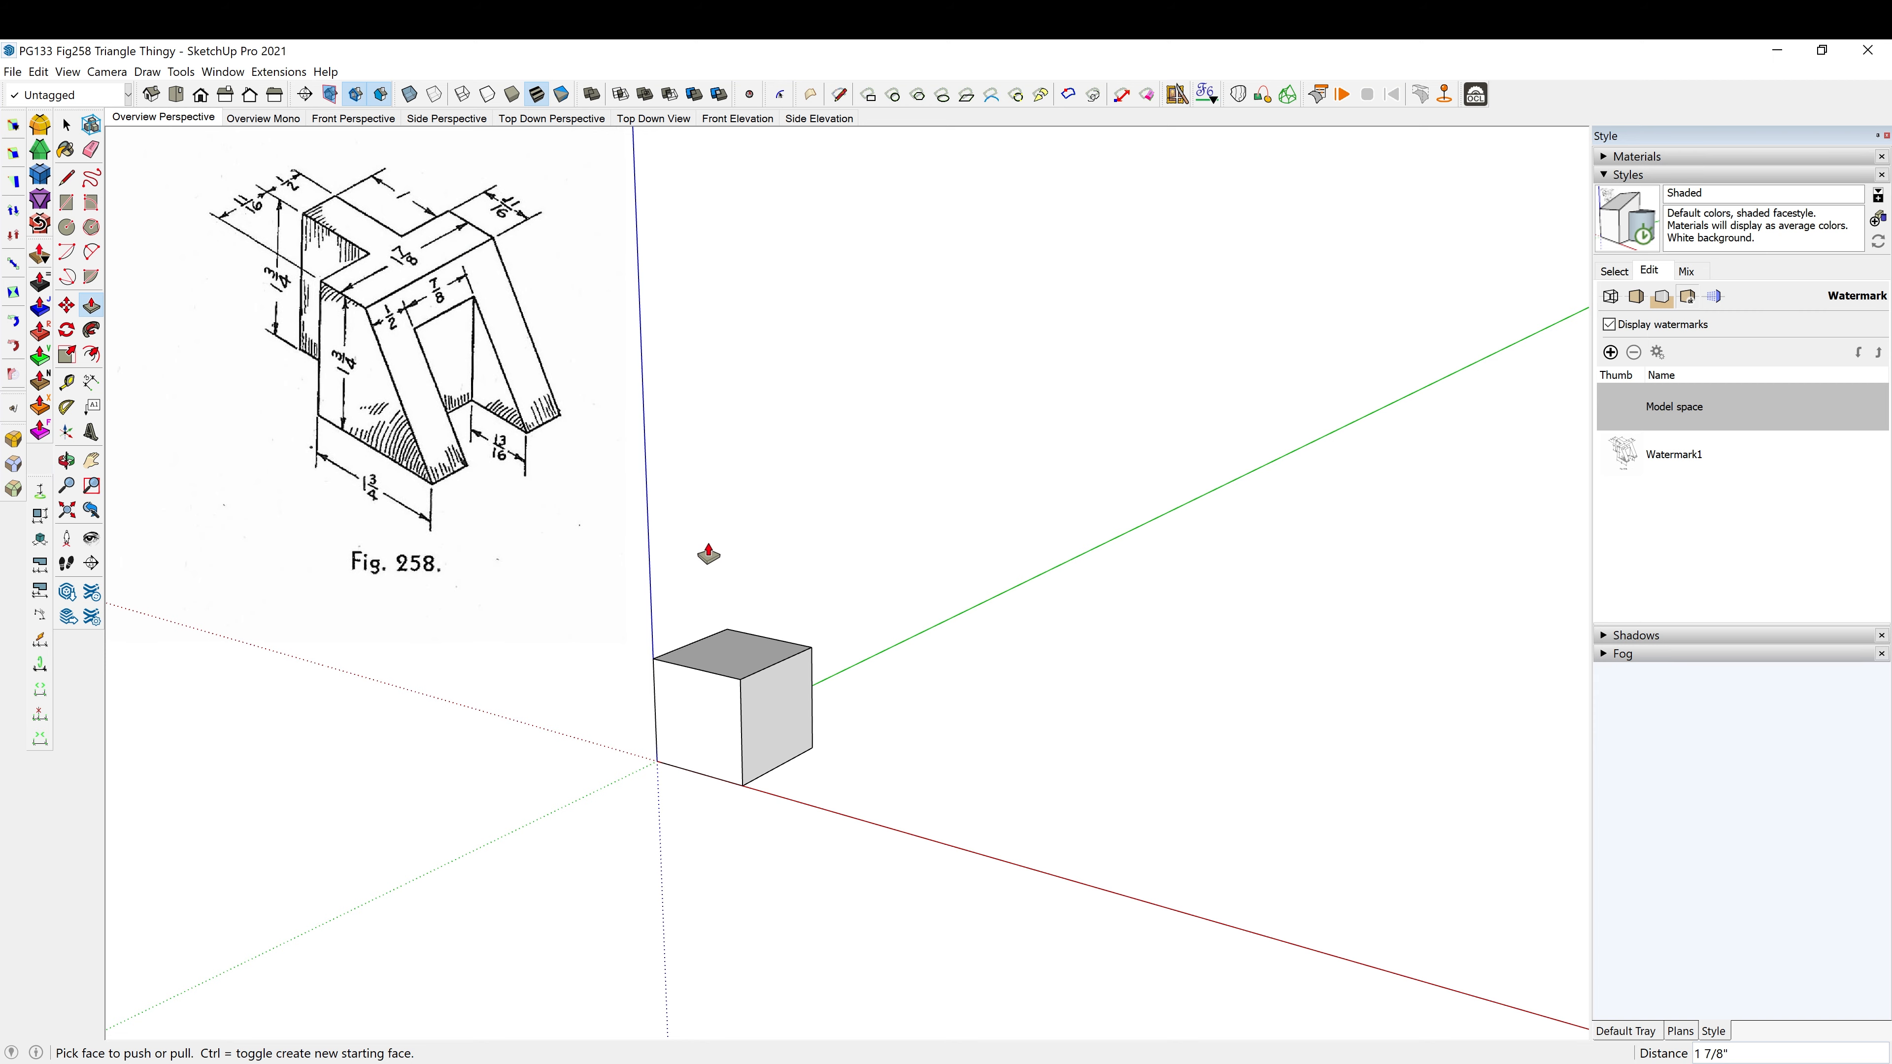
# Add a guide on the block's top face, offset 11/16 inch from the edge above the green axis and parallel to it.
pyautogui.moveTo(722, 649); pyautogui.dragTo(745, 746, button='middle')
pyautogui.scroll(2, 692, 634)
pyautogui.press('t')
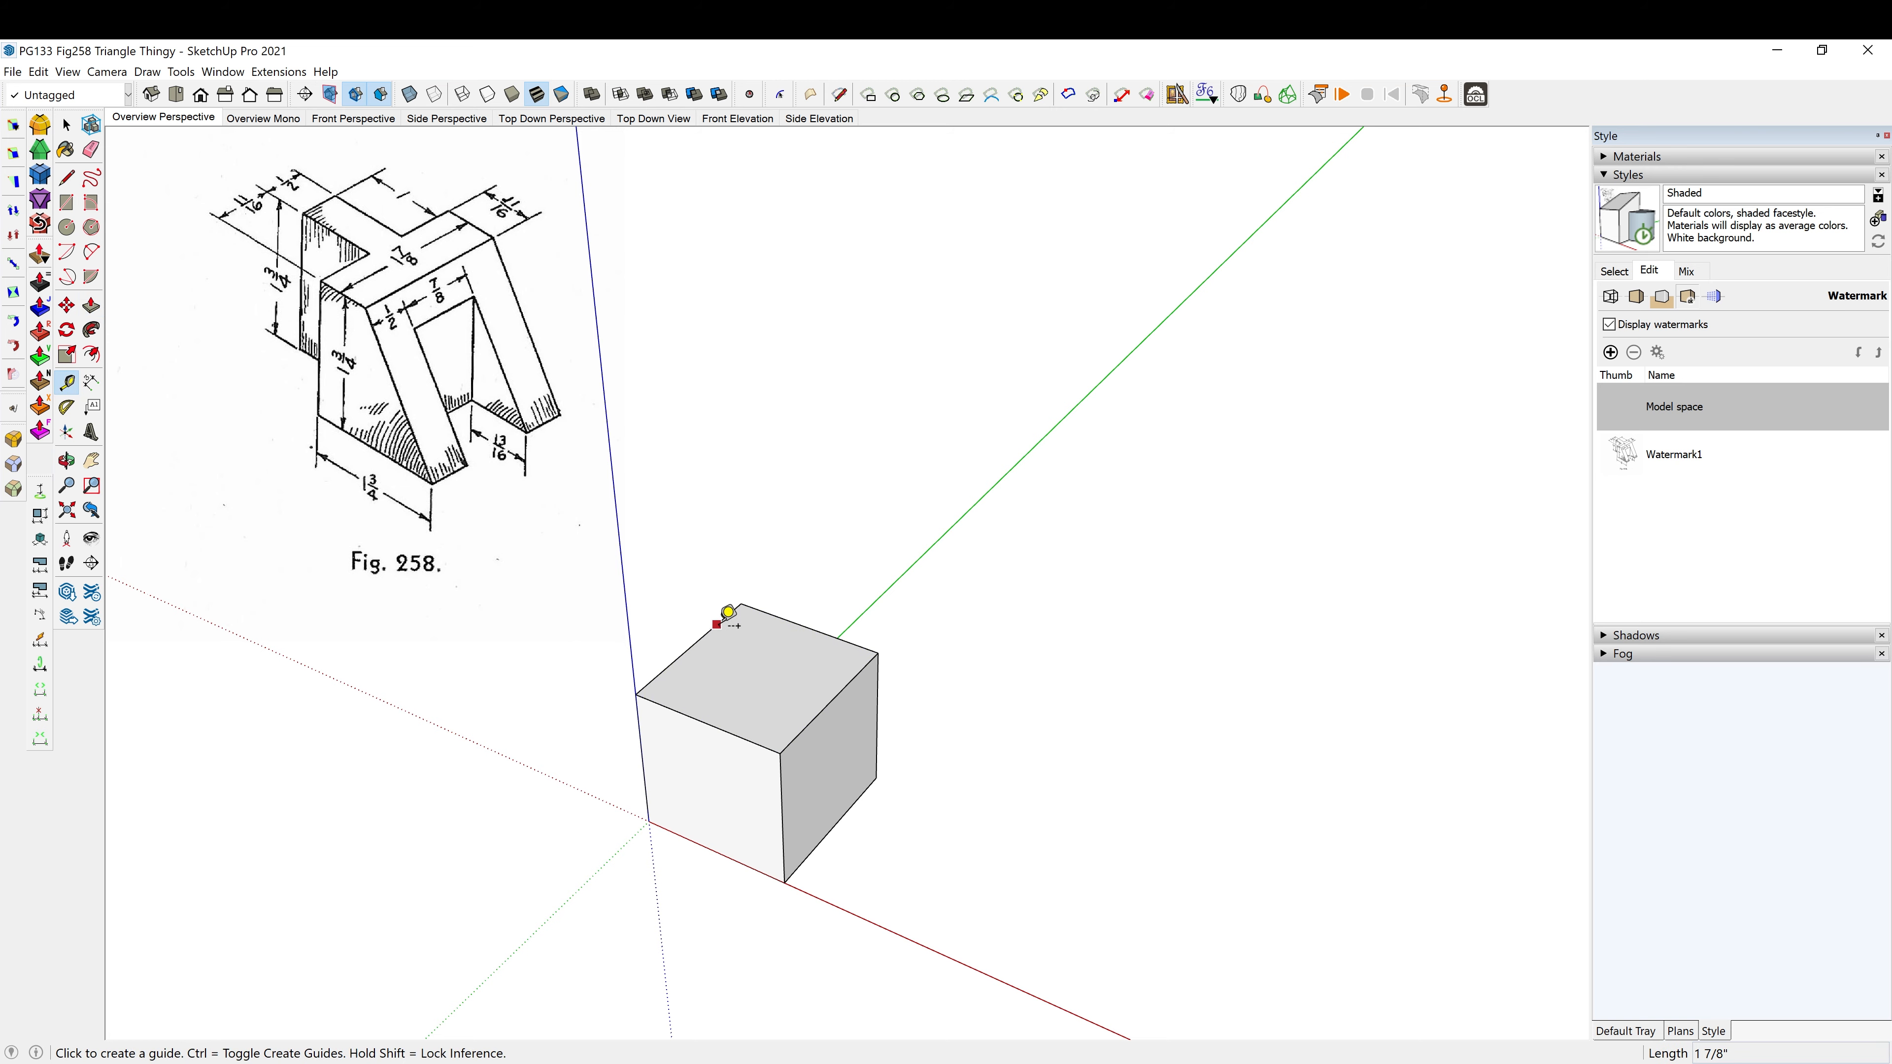
pyautogui.click(731, 619)
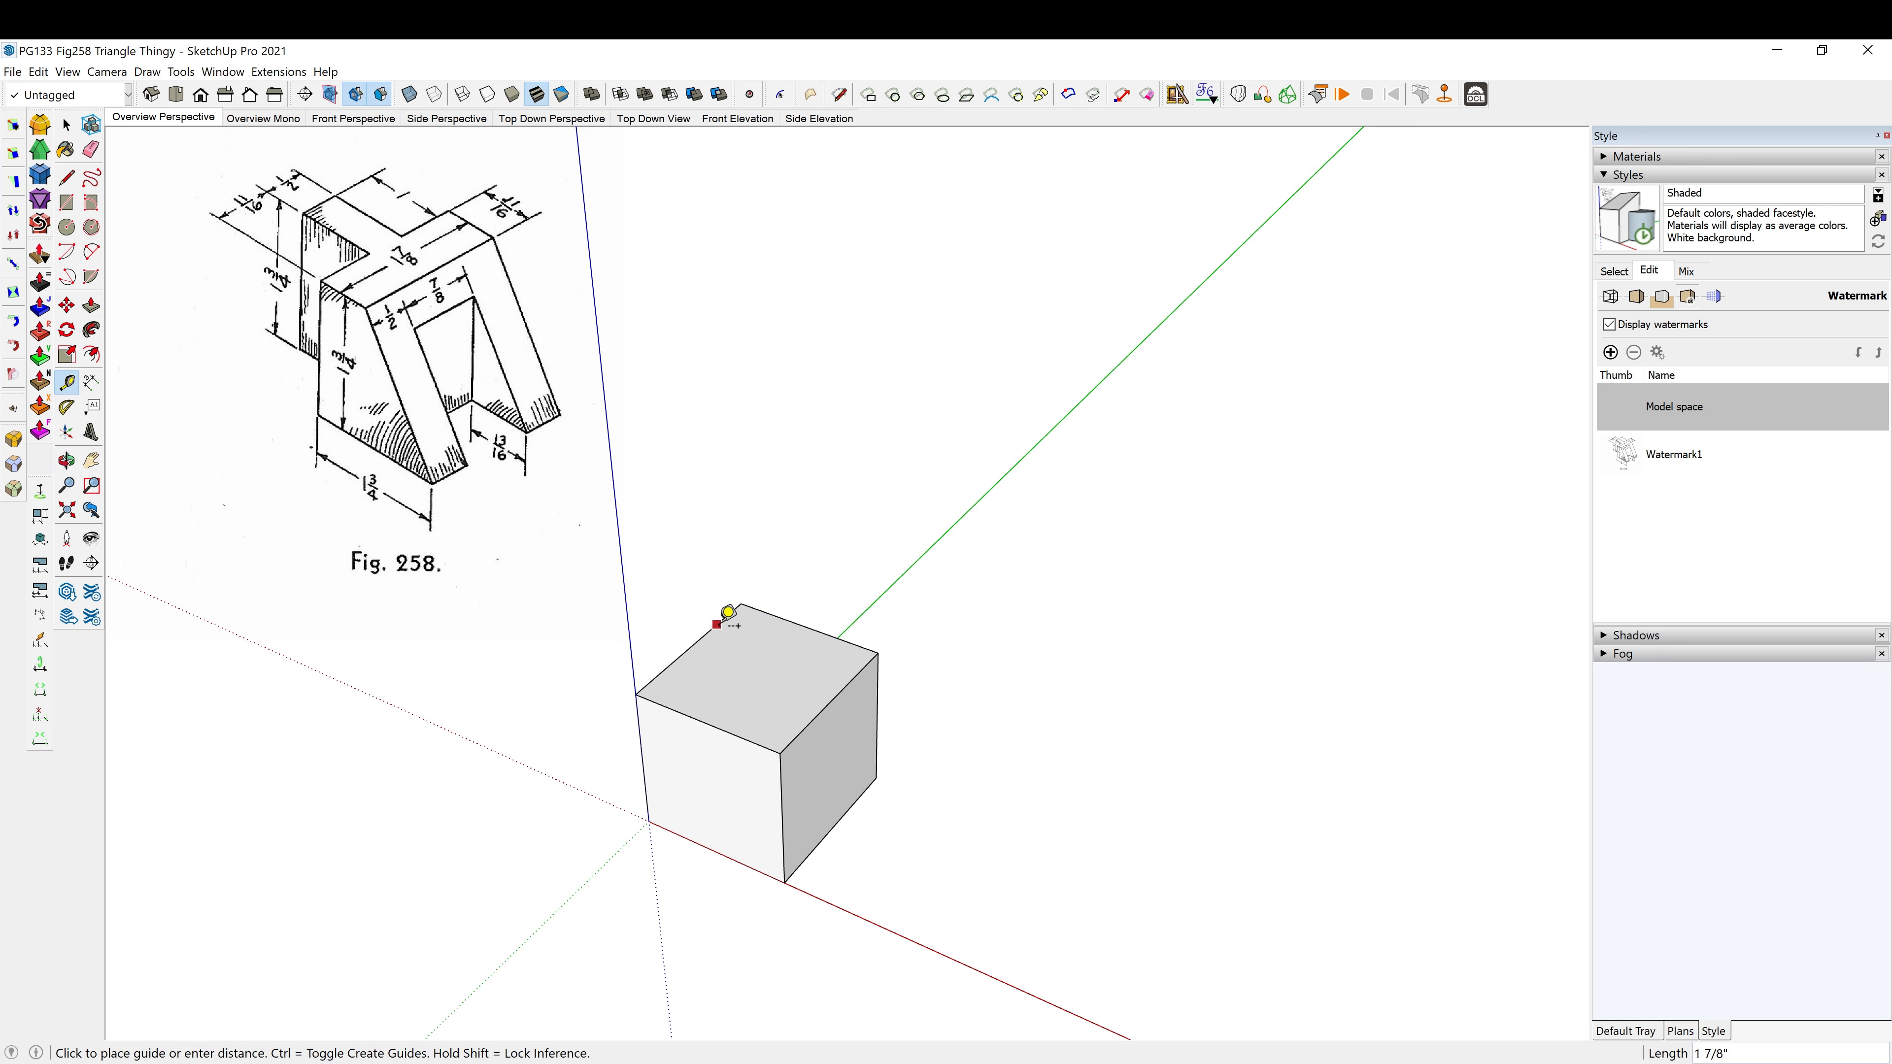
pyautogui.click(814, 614)
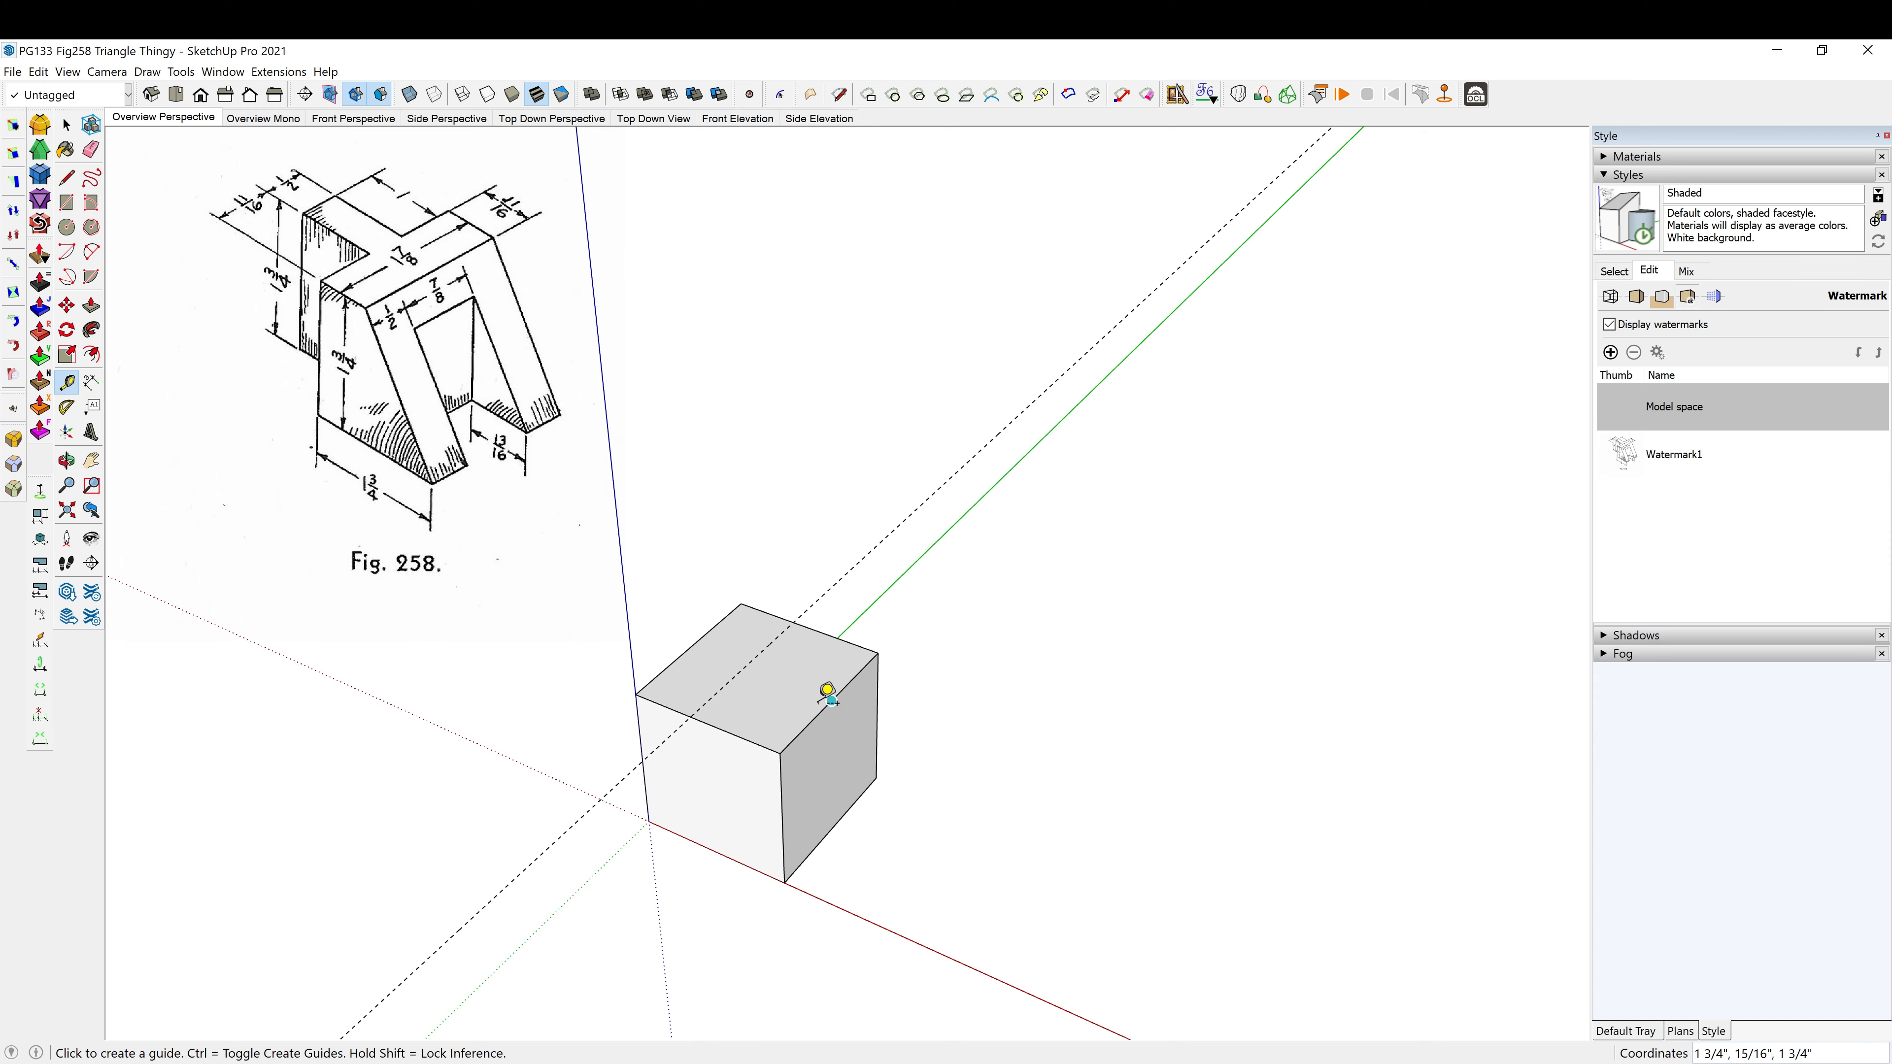
# Add two crosswise guides on the top face, one 0.5 inch from the front edge and another 7/8 inch beyond it.
pyautogui.moveTo(832, 689); pyautogui.dragTo(663, 588, button='middle')
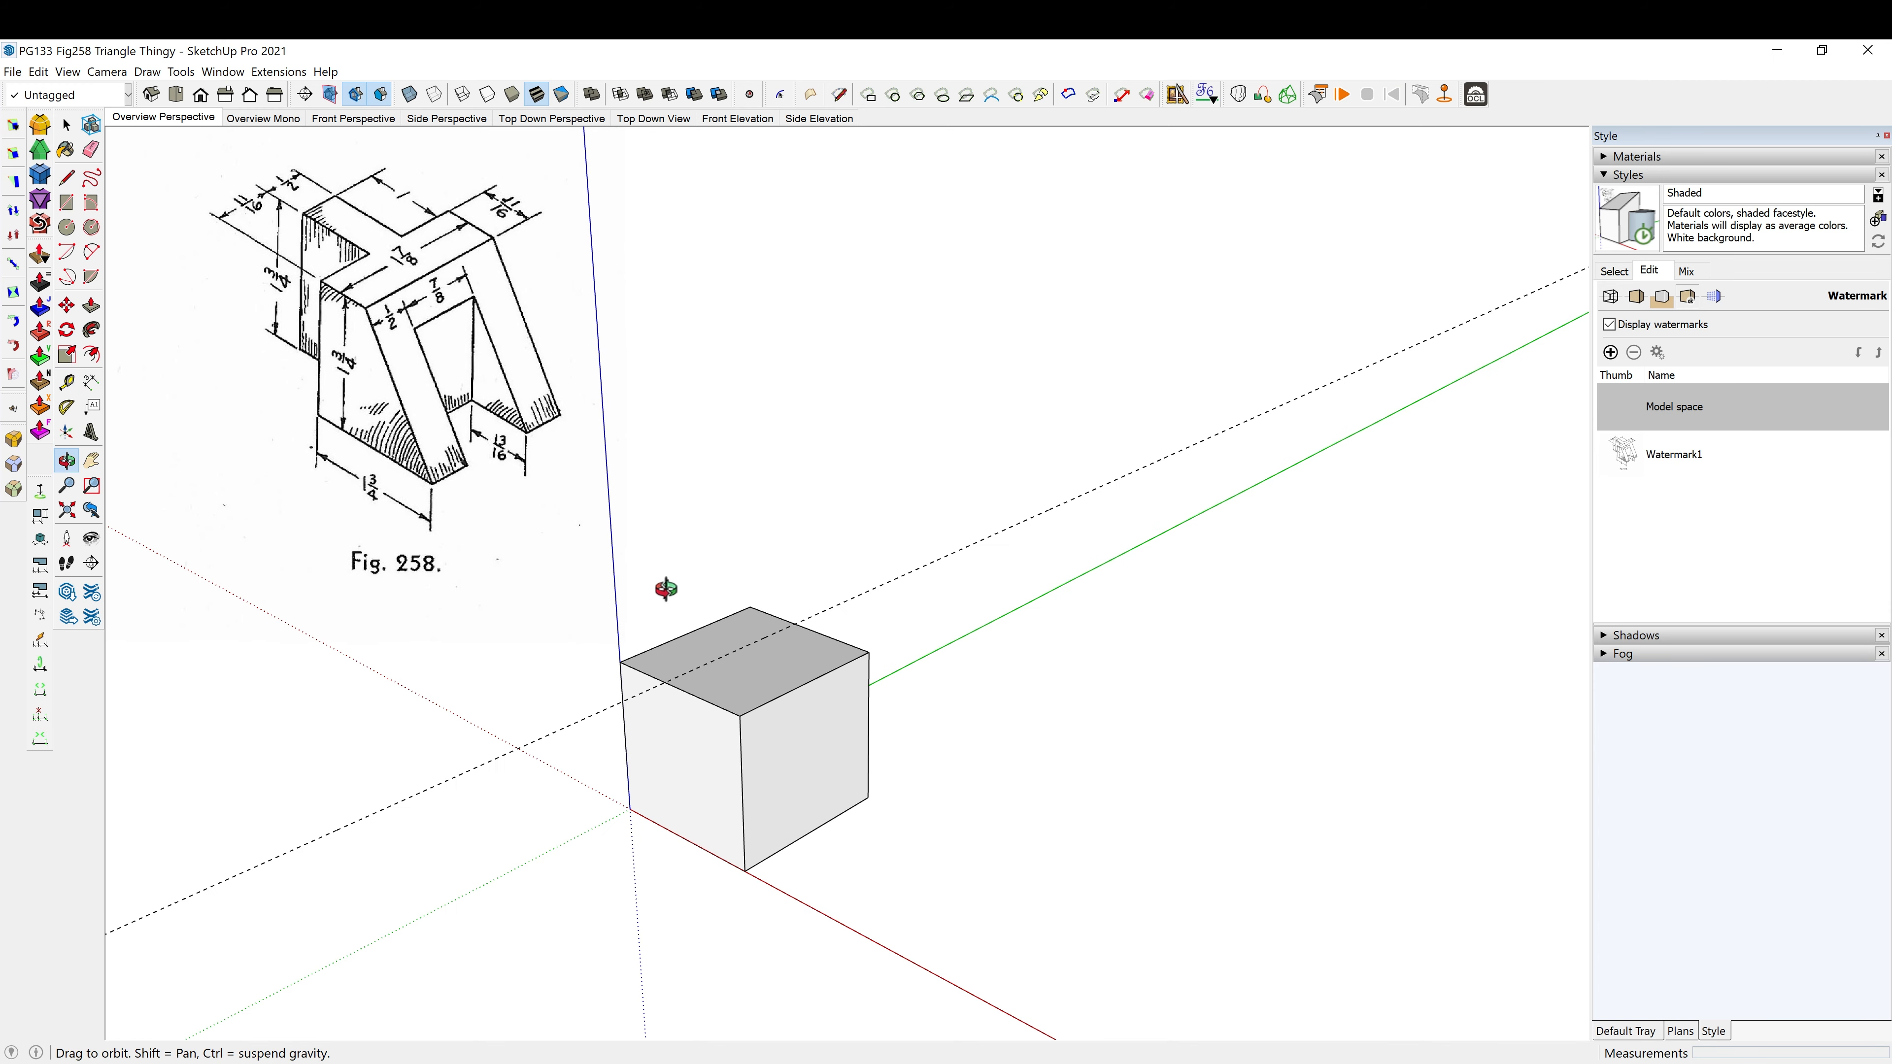
pyautogui.click(704, 700)
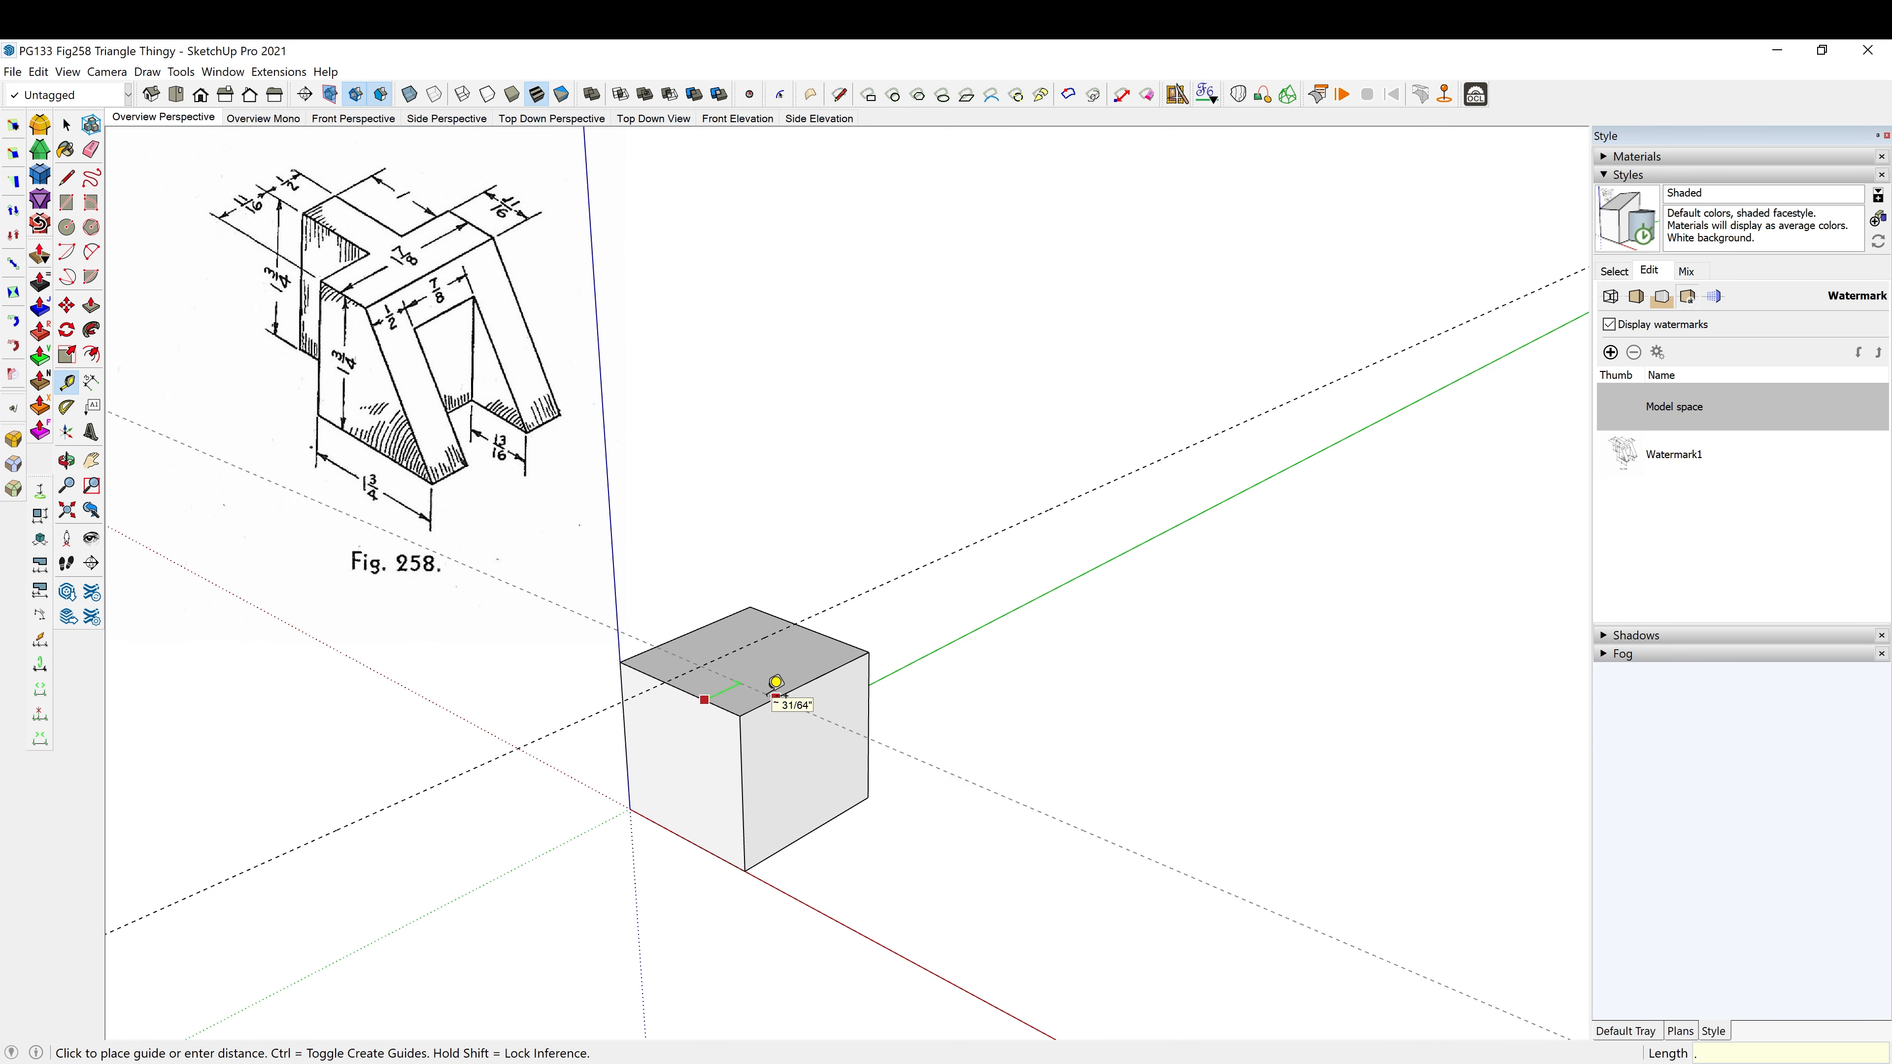
pyautogui.write('.5')
pyautogui.press('Return')
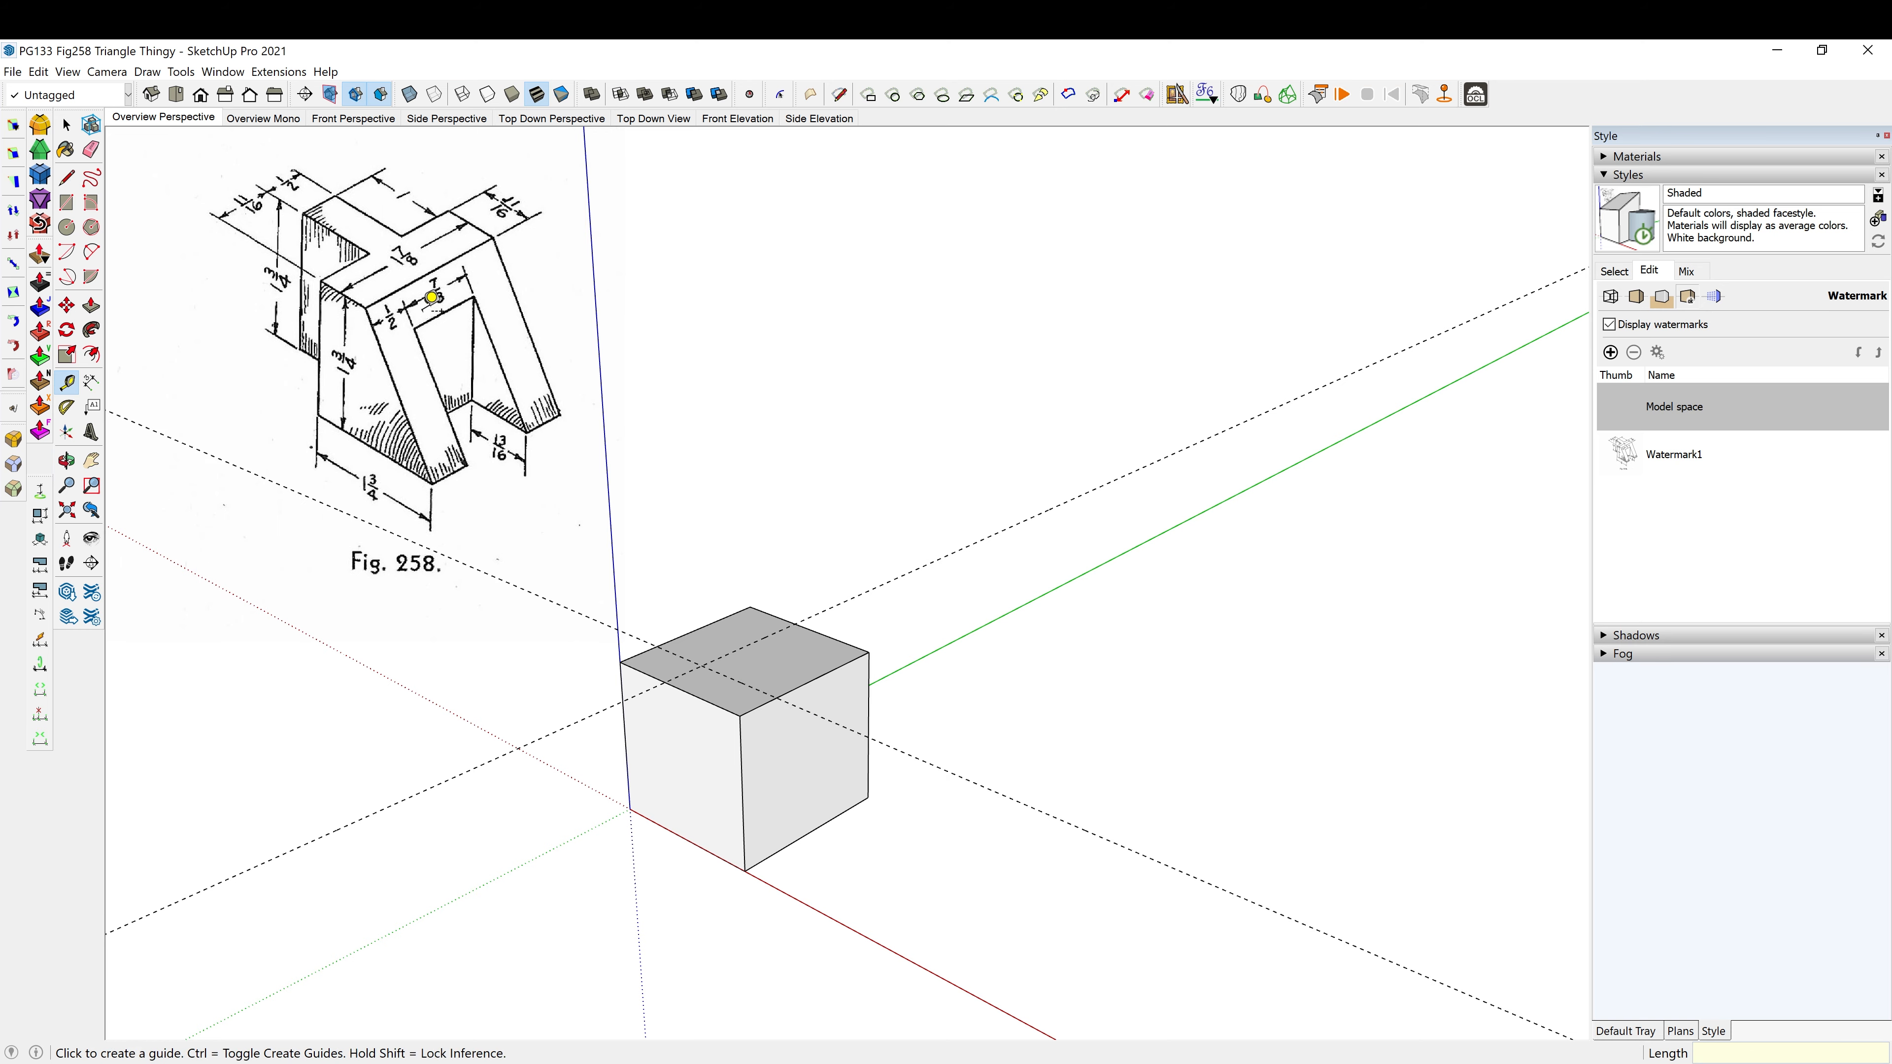
pyautogui.moveTo(722, 625); pyautogui.dragTo(727, 816, button='middle')
pyautogui.click(747, 698)
pyautogui.write('7/')
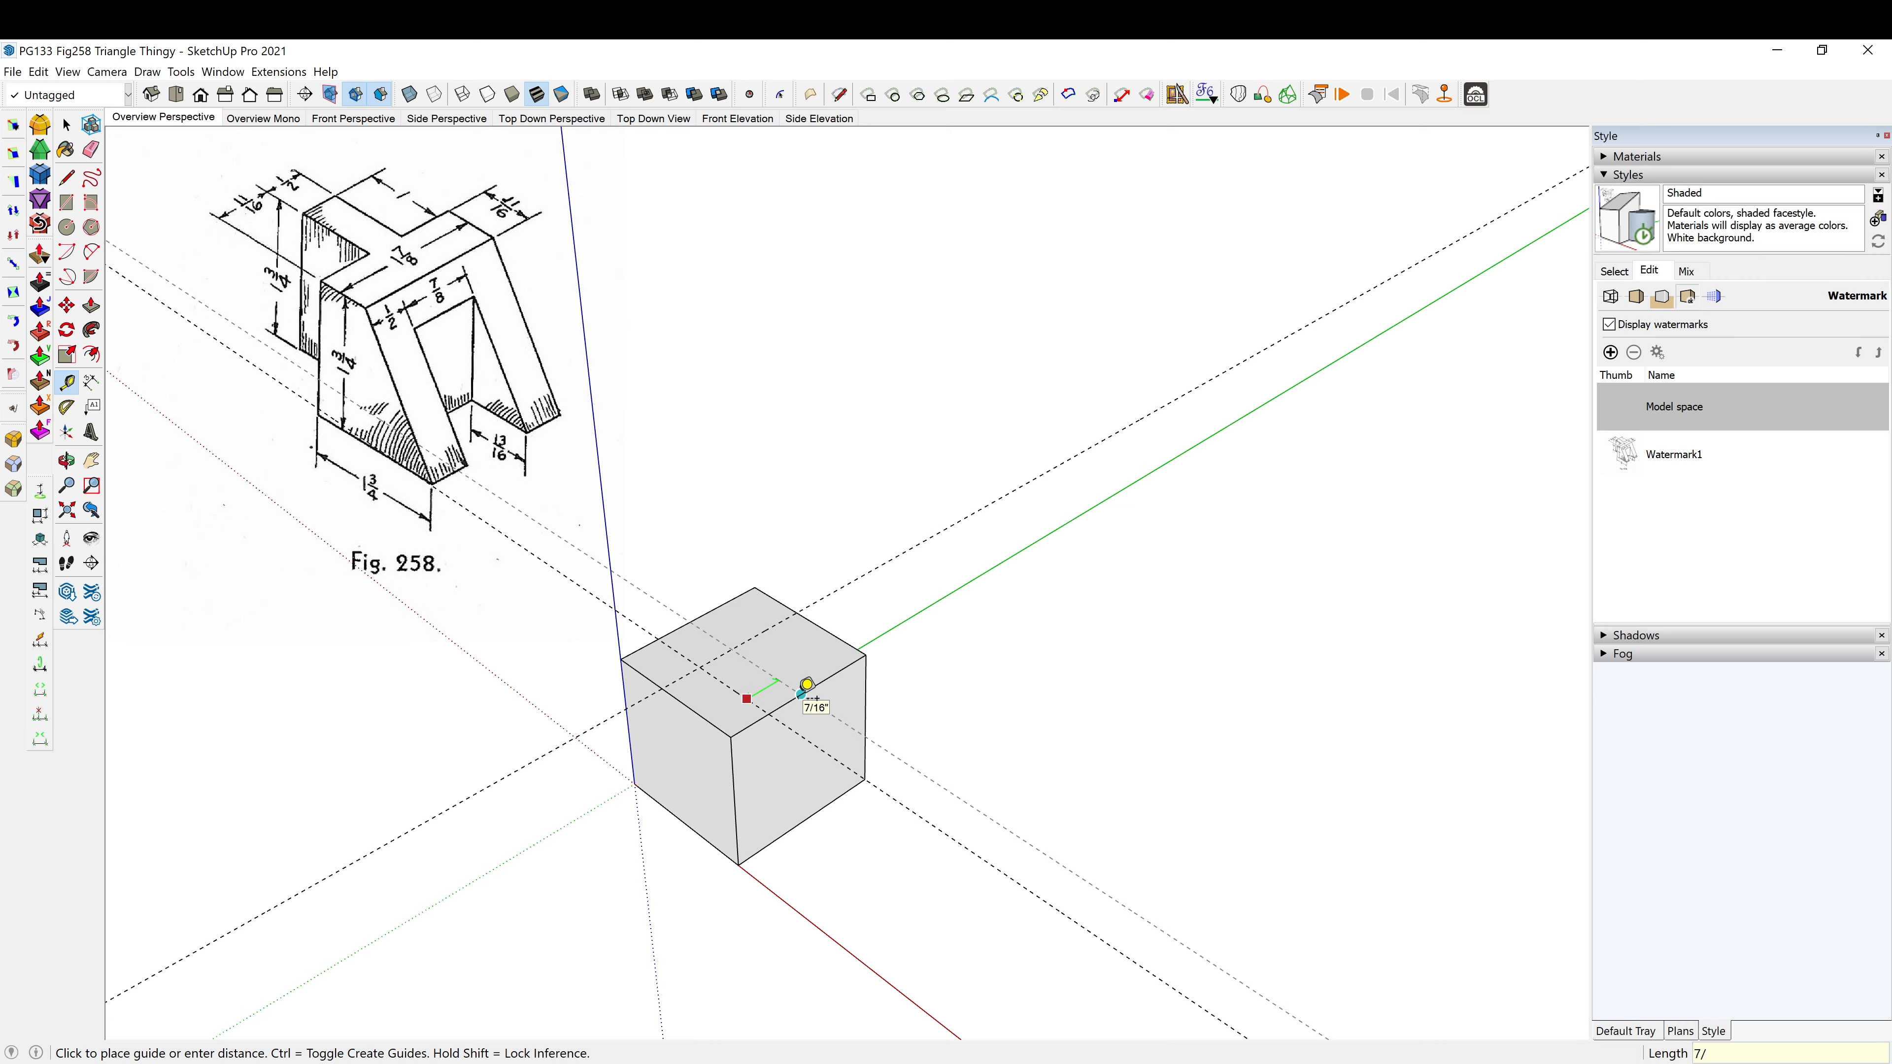
pyautogui.write('8')
pyautogui.press('Return')
# Draw a line on the top face along the lengthwise guide between its intersections with the two crosswise guides.
pyautogui.moveTo(806, 684); pyautogui.dragTo(892, 674, button='middle')
pyautogui.press('l')
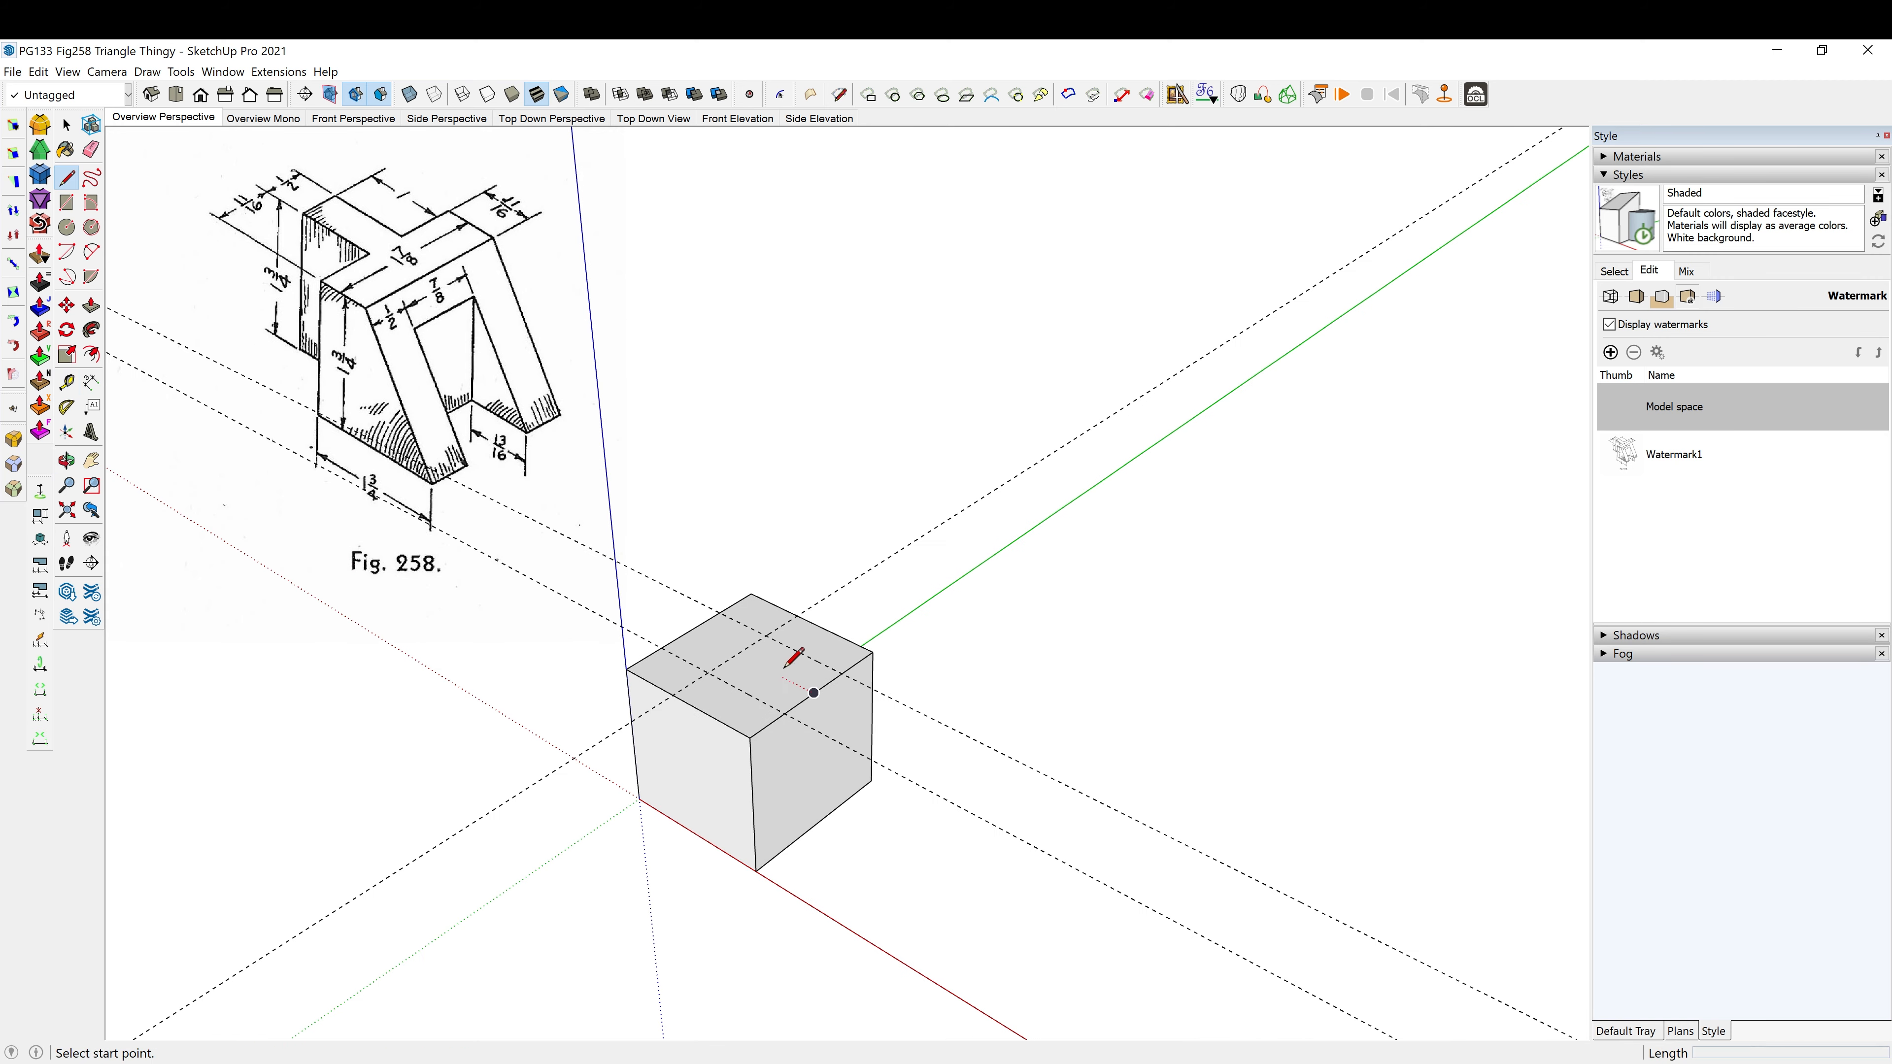
pyautogui.click(709, 674)
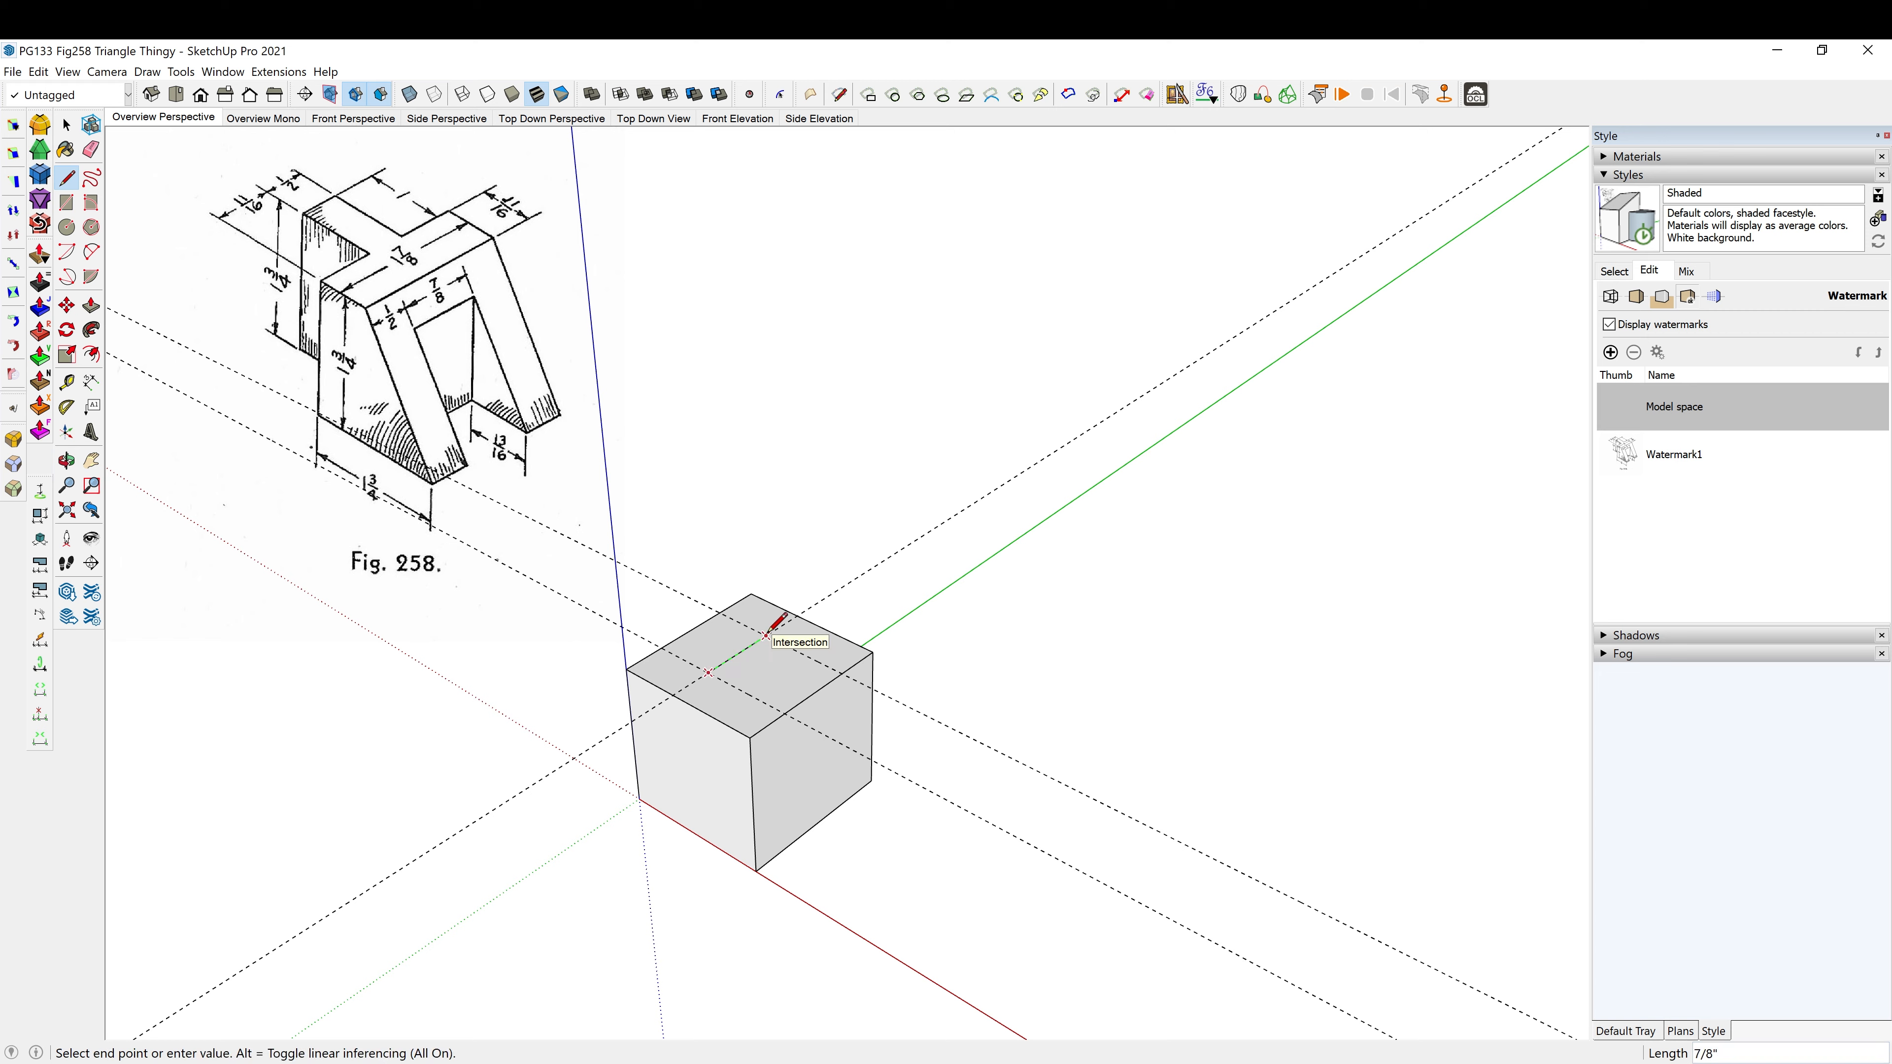
pyautogui.click(767, 636)
pyautogui.moveTo(752, 642)
pyautogui.mouseDown(button='middle')
pyautogui.moveTo(773, 676)
pyautogui.moveTo(655, 616)
pyautogui.moveTo(705, 613)
pyautogui.mouseUp(button='middle')
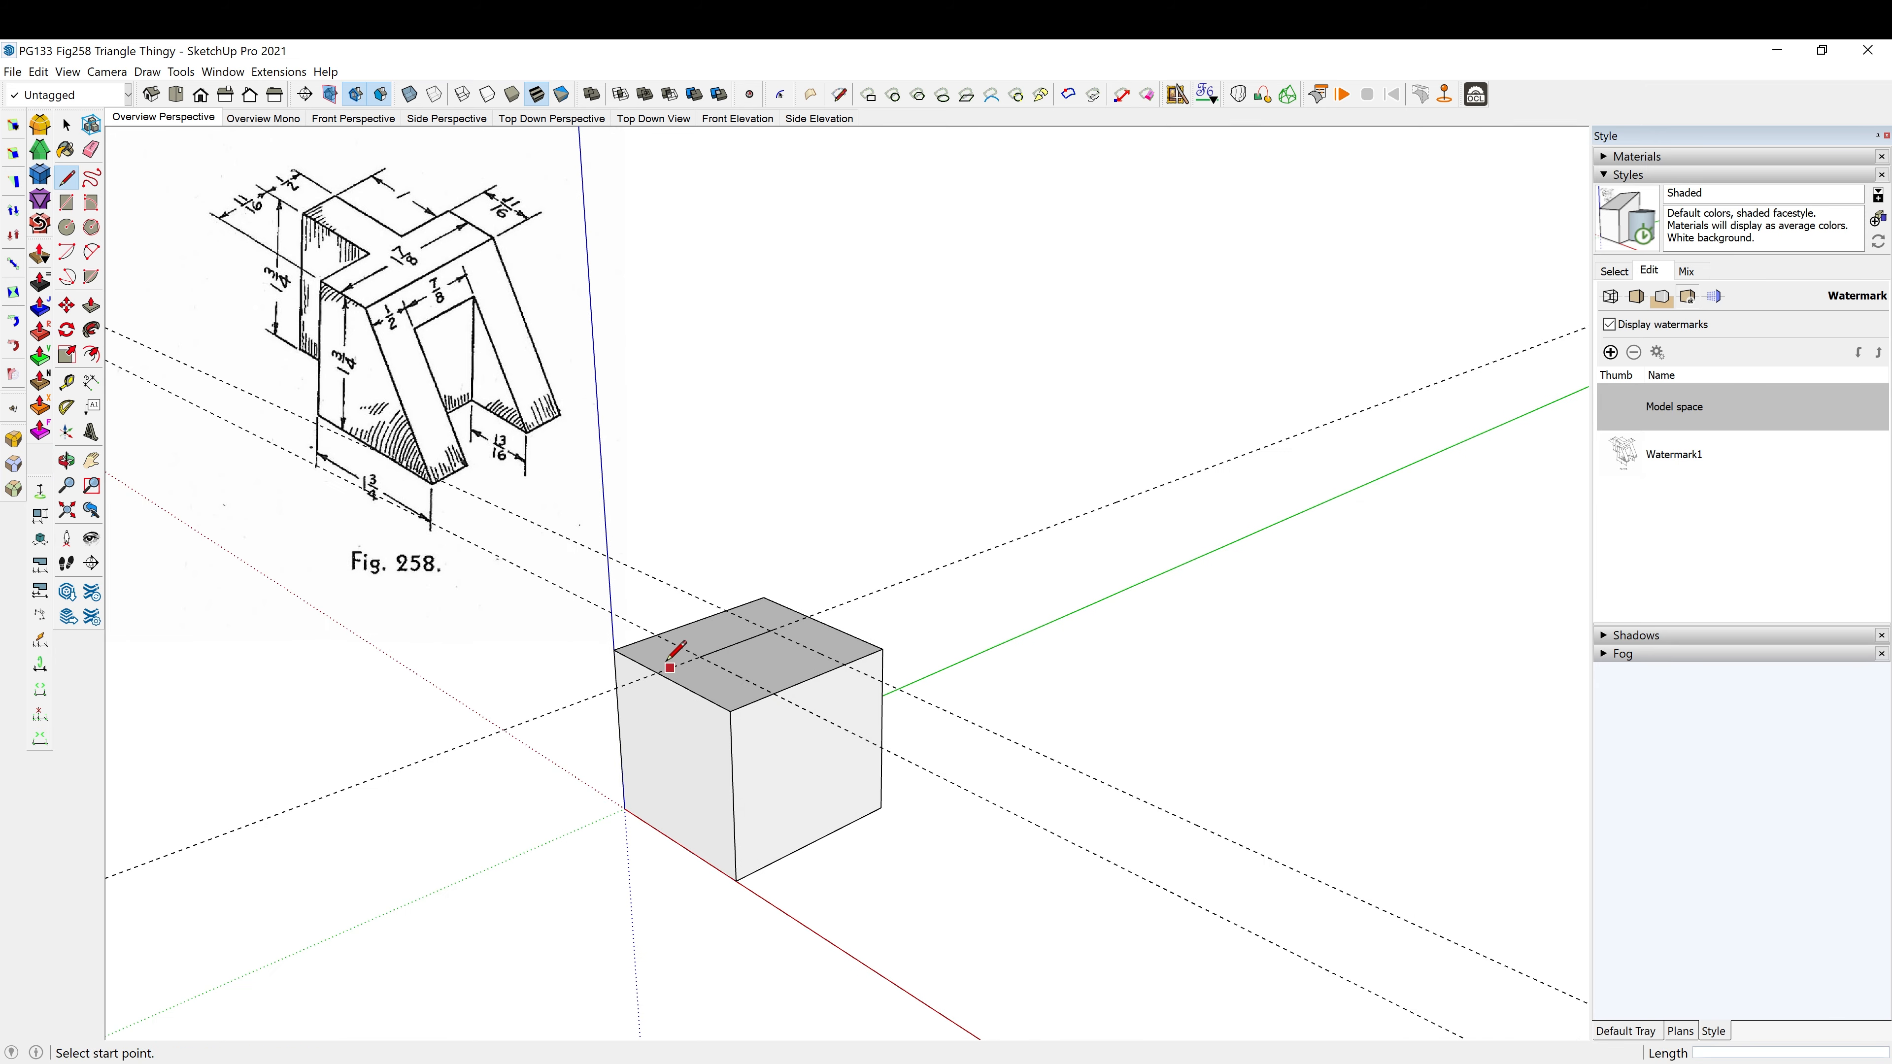
# Add two vertical guides on the block's side face where the crosswise guides meet its upper edge.
pyautogui.moveTo(730, 736)
pyautogui.mouseDown(button='middle')
pyautogui.moveTo(668, 705)
pyautogui.moveTo(743, 764)
pyautogui.mouseUp(button='middle')
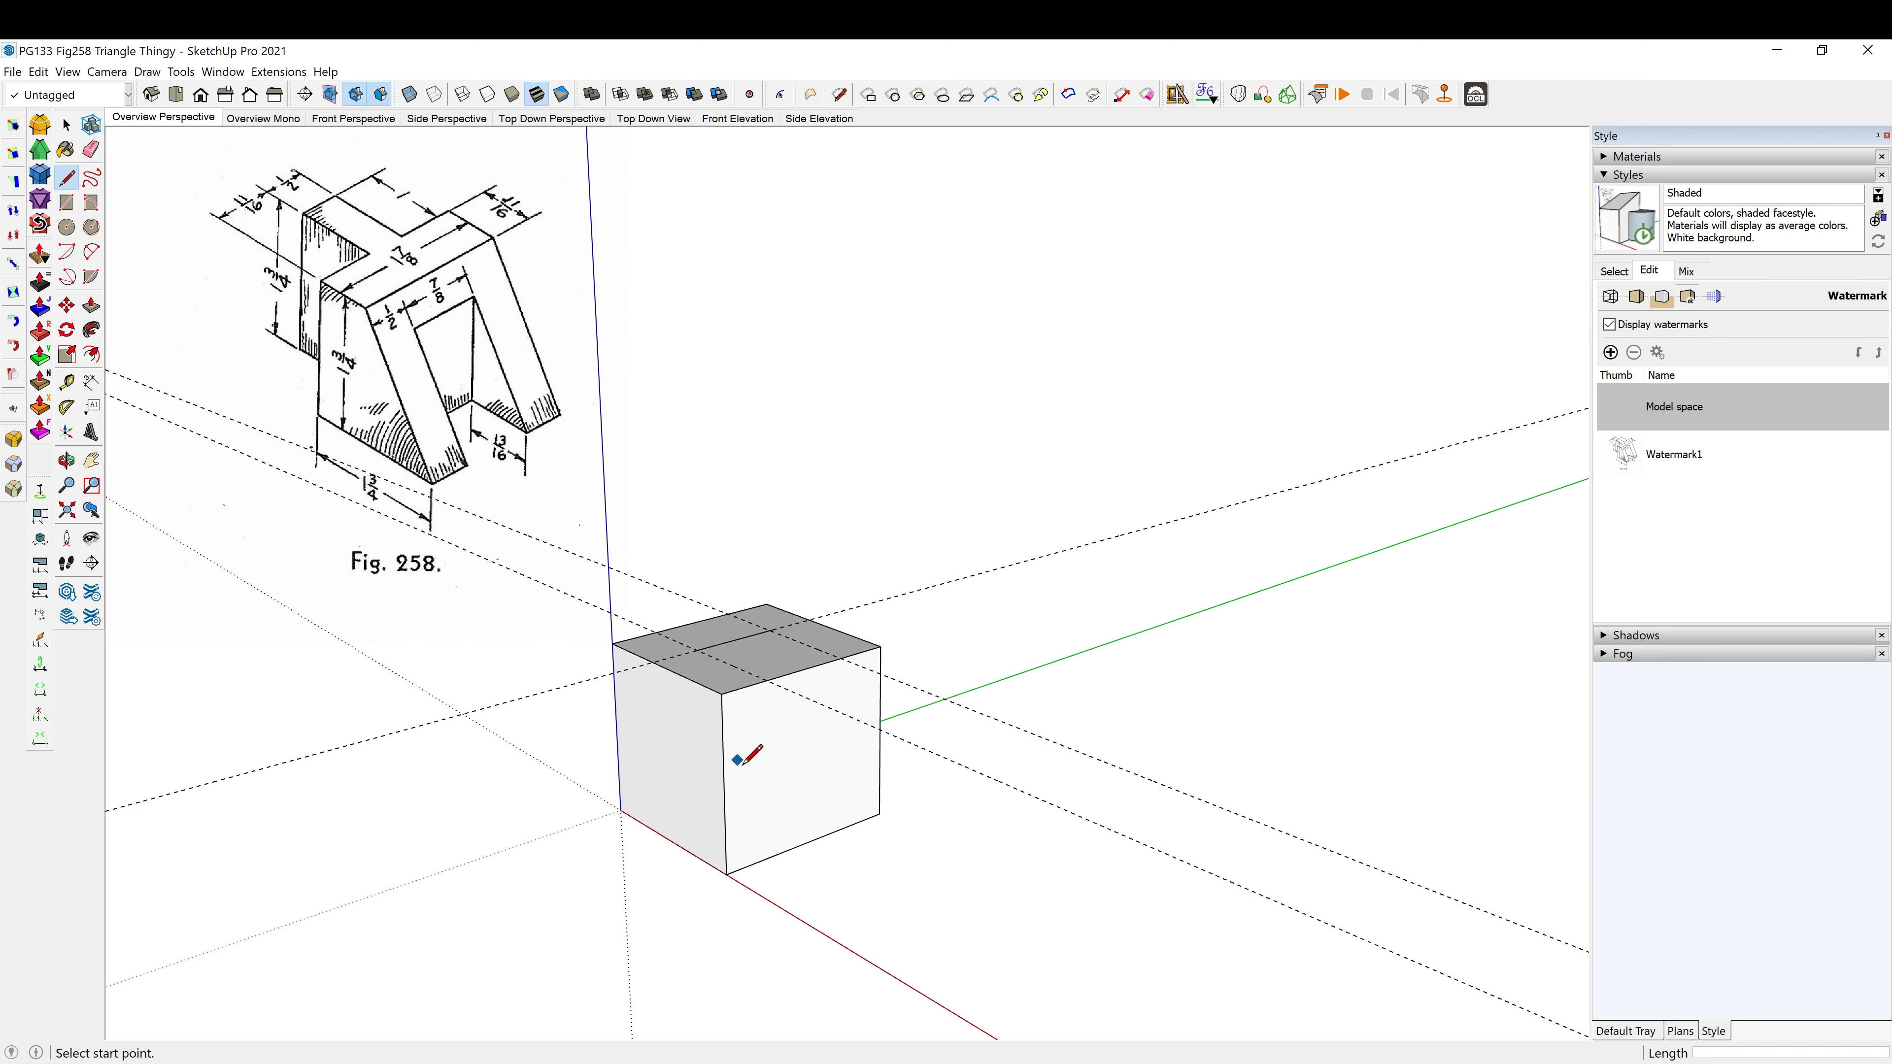
pyautogui.press('t')
pyautogui.click(724, 762)
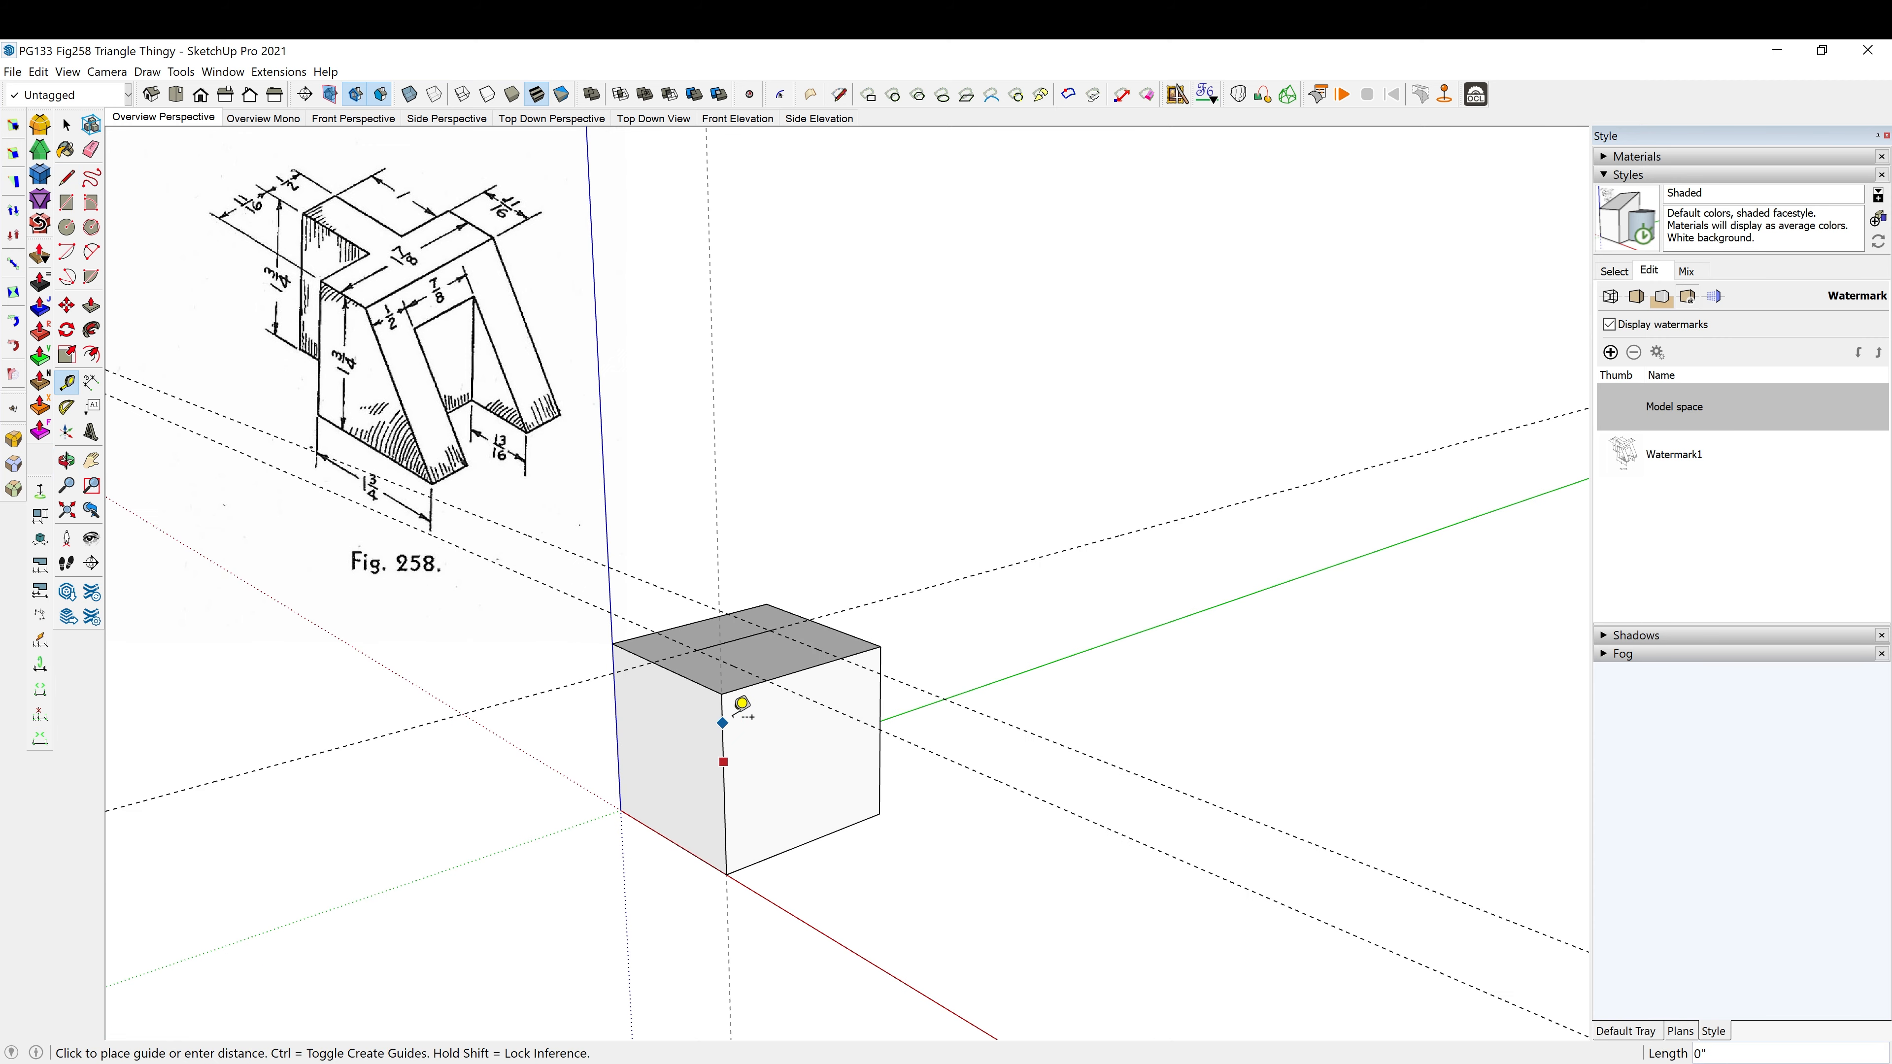
pyautogui.click(767, 679)
pyautogui.click(881, 697)
pyautogui.click(842, 656)
pyautogui.moveTo(777, 710)
pyautogui.mouseDown(button='middle')
pyautogui.moveTo(785, 782)
pyautogui.moveTo(764, 743)
pyautogui.mouseUp(button='middle')
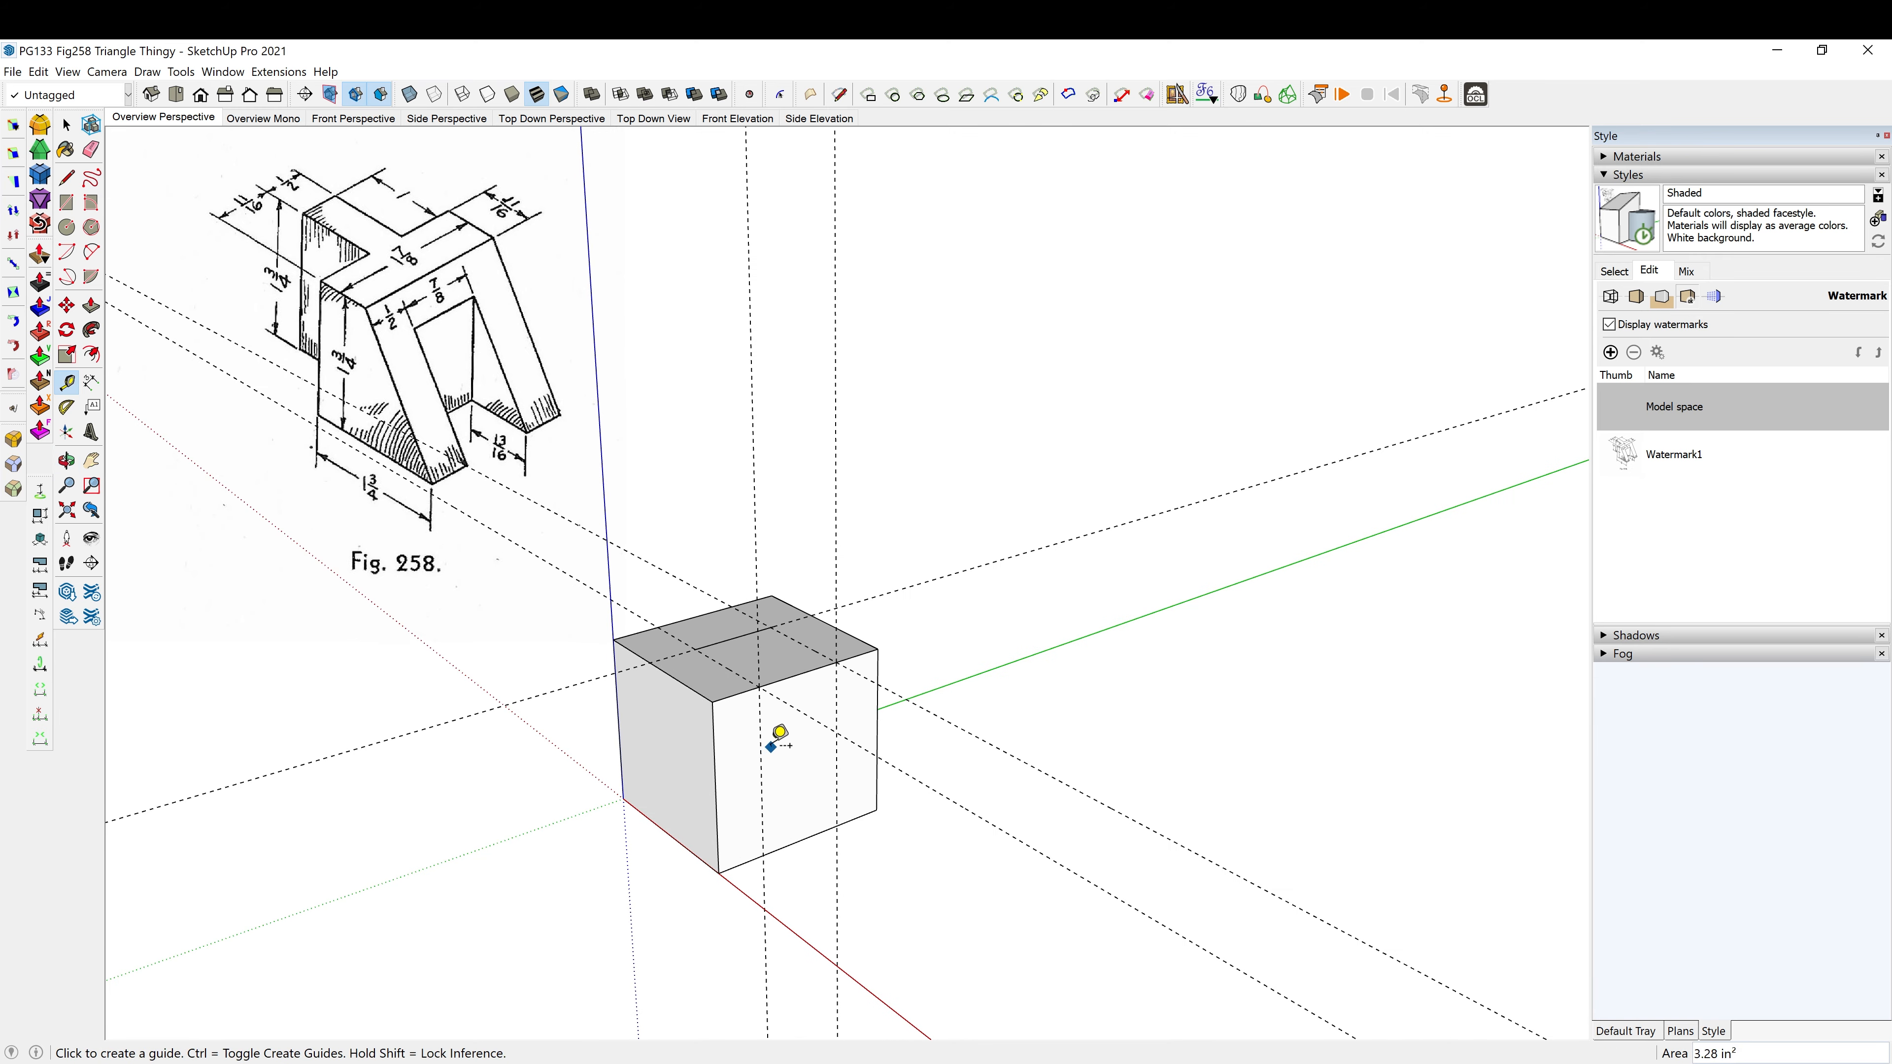
# Draw two slanted lines through the block from the top line's endpoints to the vertical guides at the side face's lower edge.
pyautogui.press('l')
pyautogui.click(696, 648)
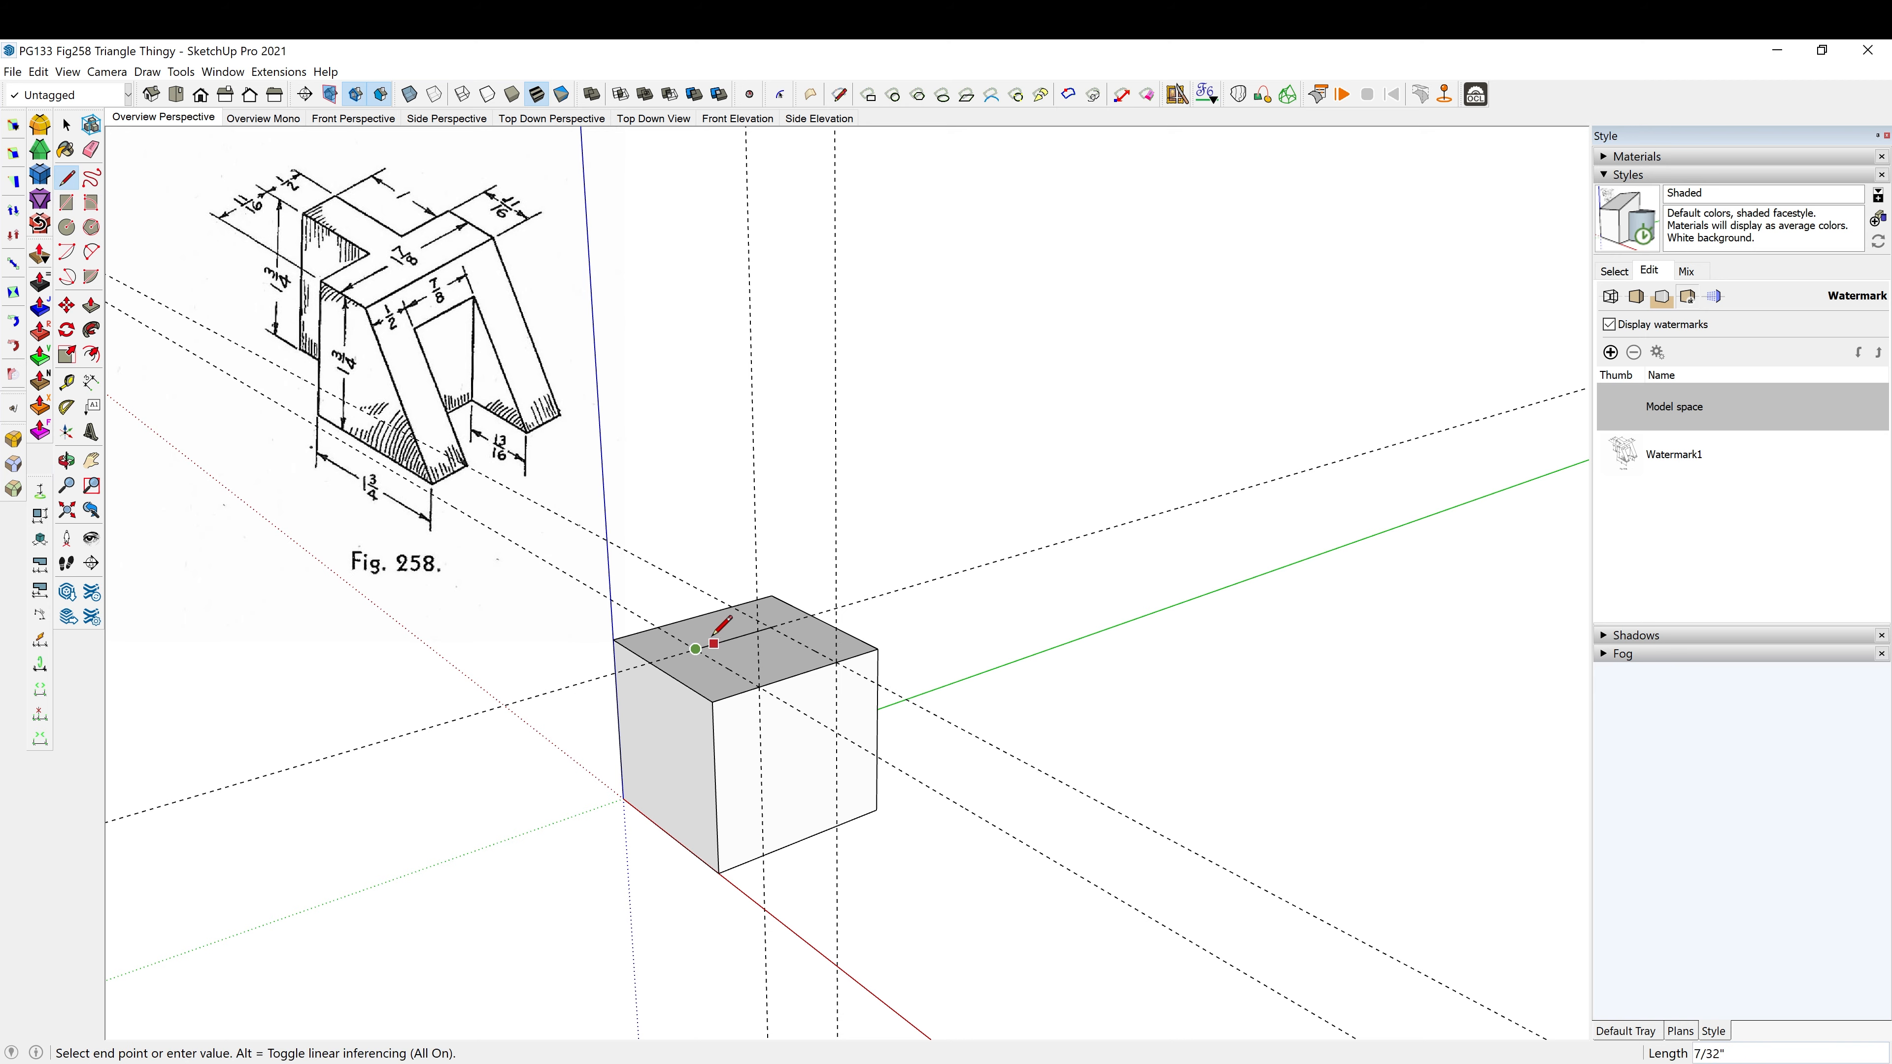
pyautogui.moveTo(763, 804)
pyautogui.mouseDown(button='middle')
pyautogui.moveTo(722, 656)
pyautogui.moveTo(769, 837)
pyautogui.mouseUp(button='middle')
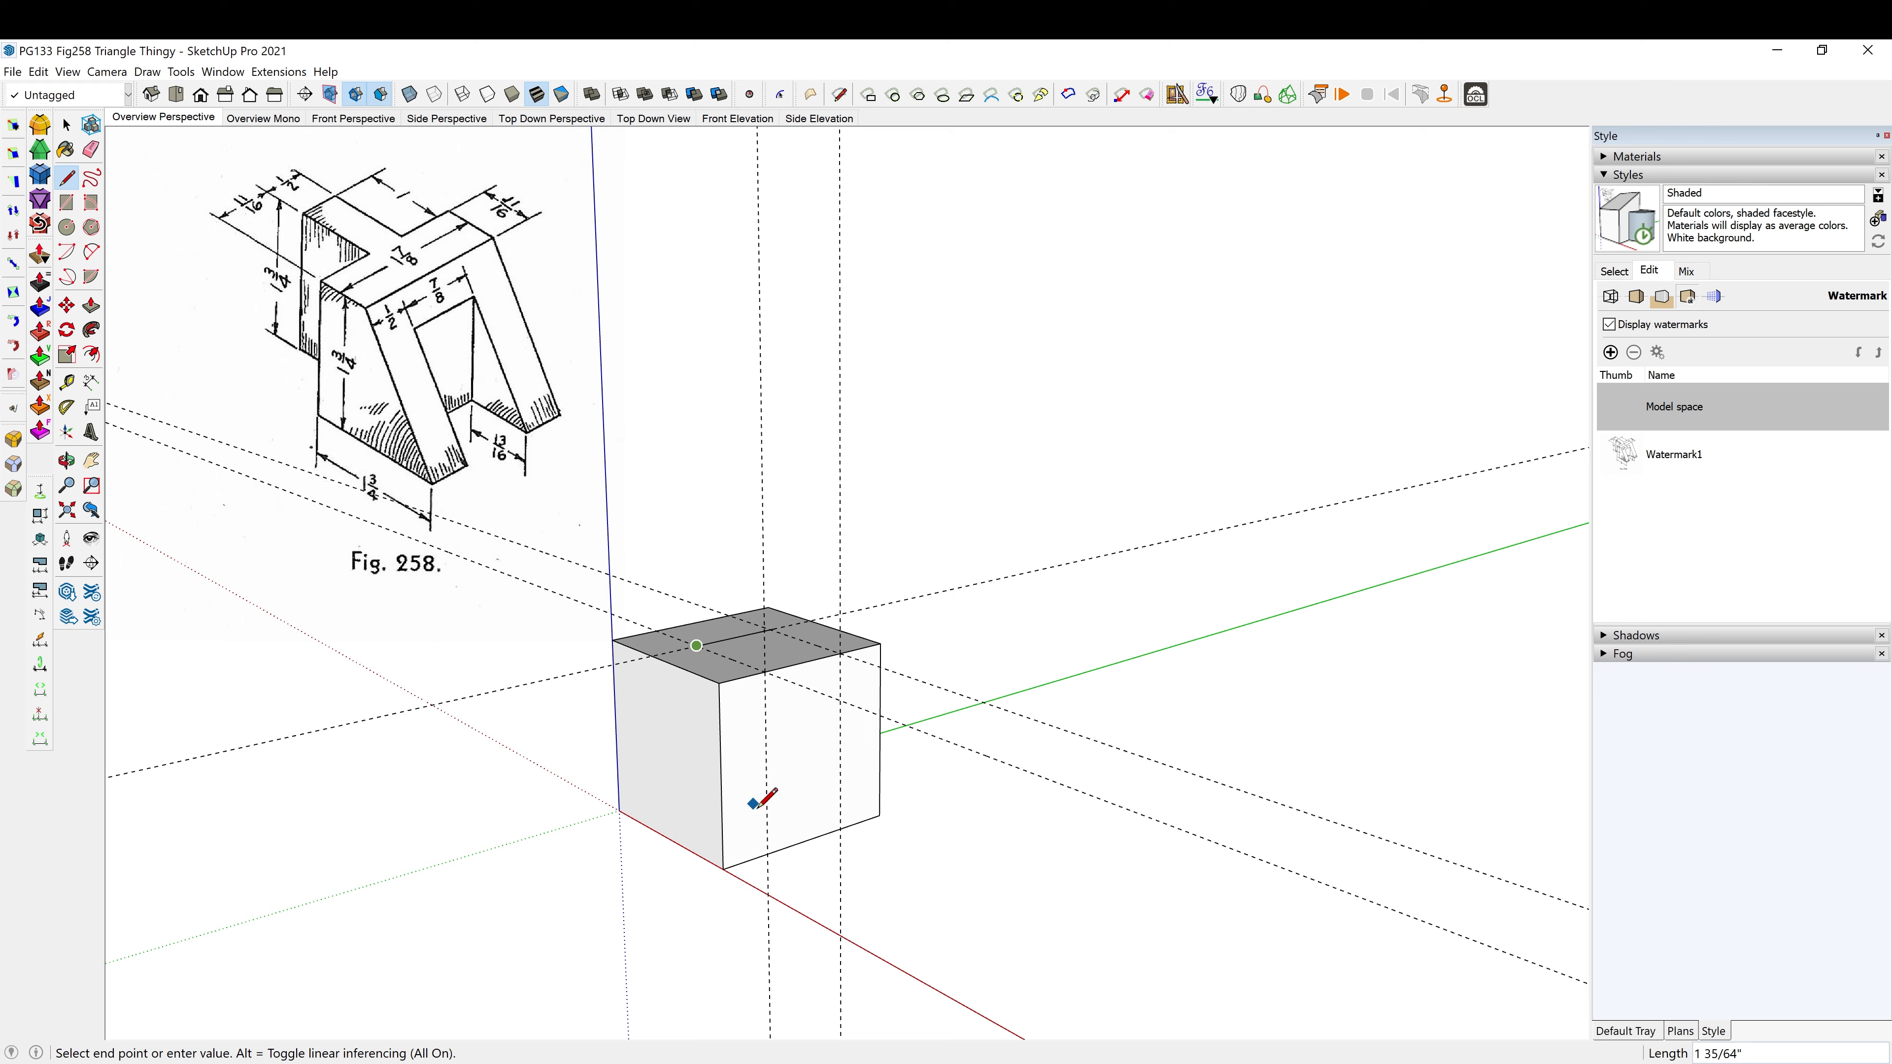
pyautogui.click(767, 854)
pyautogui.press('Escape')
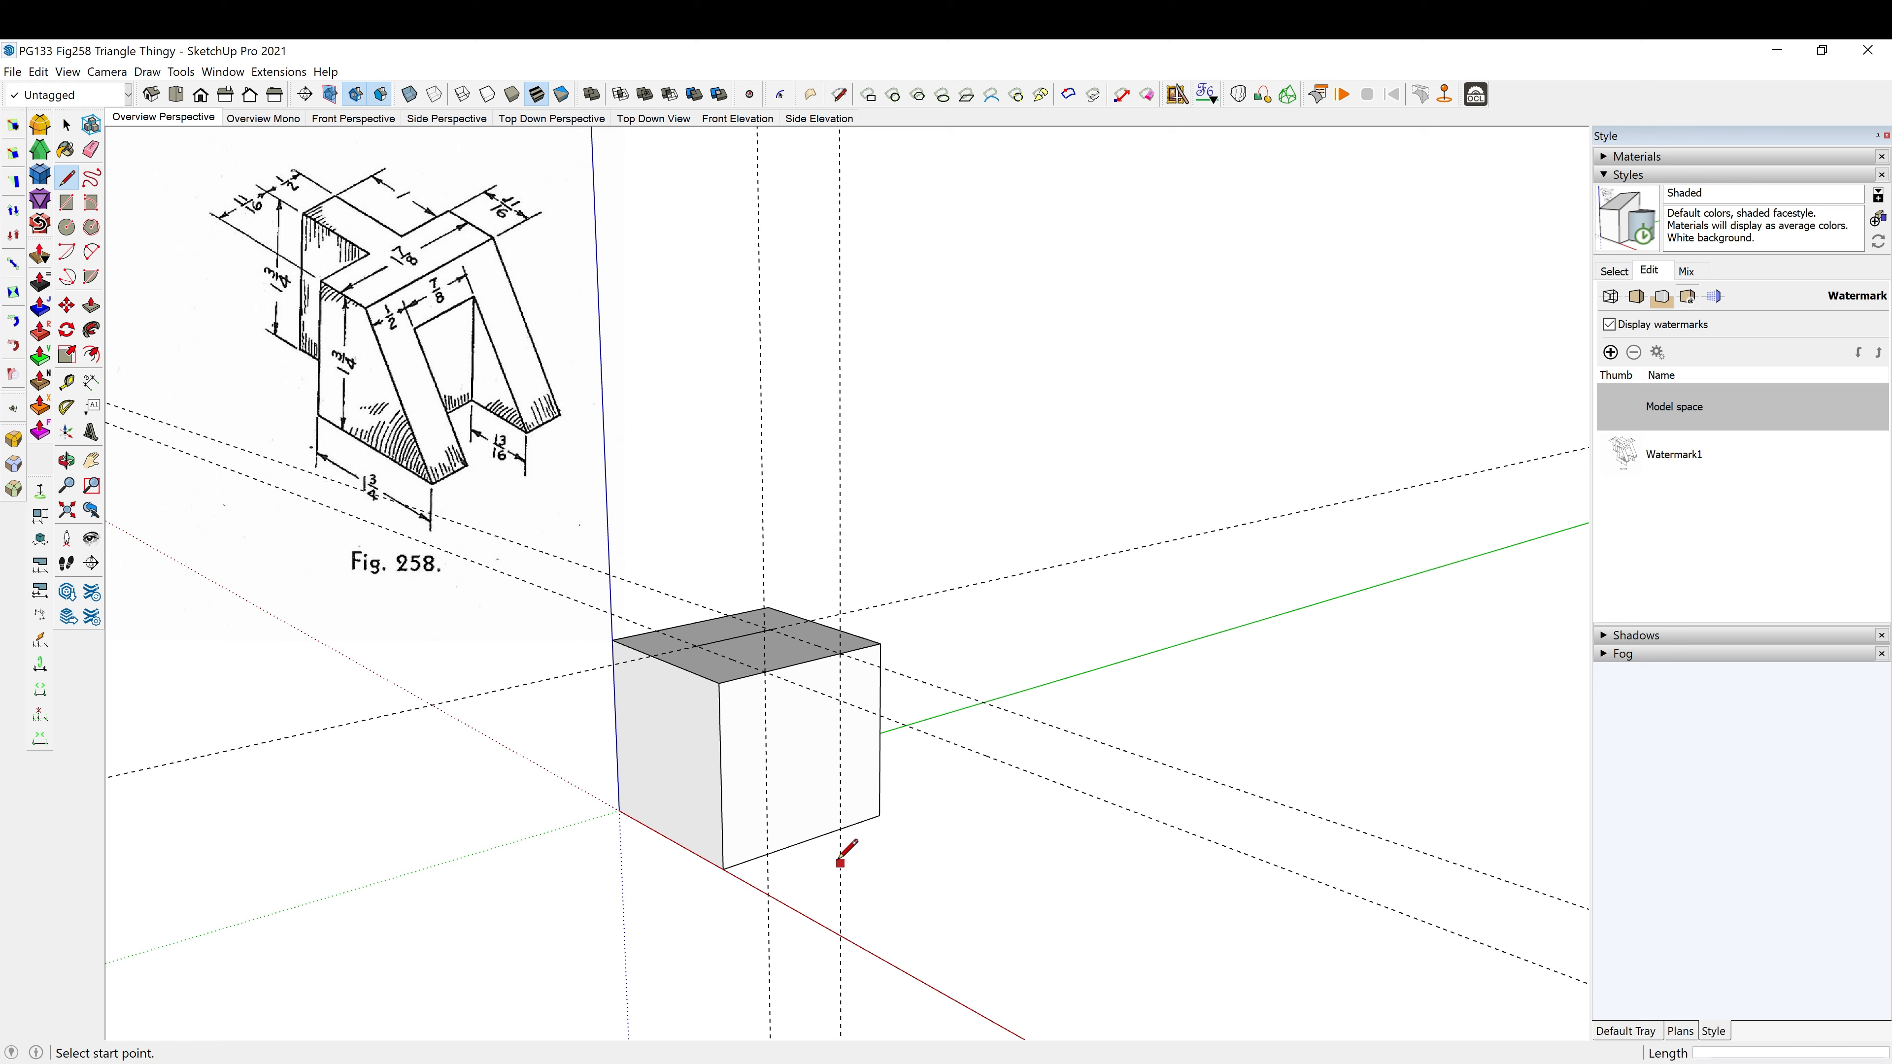
pyautogui.click(771, 629)
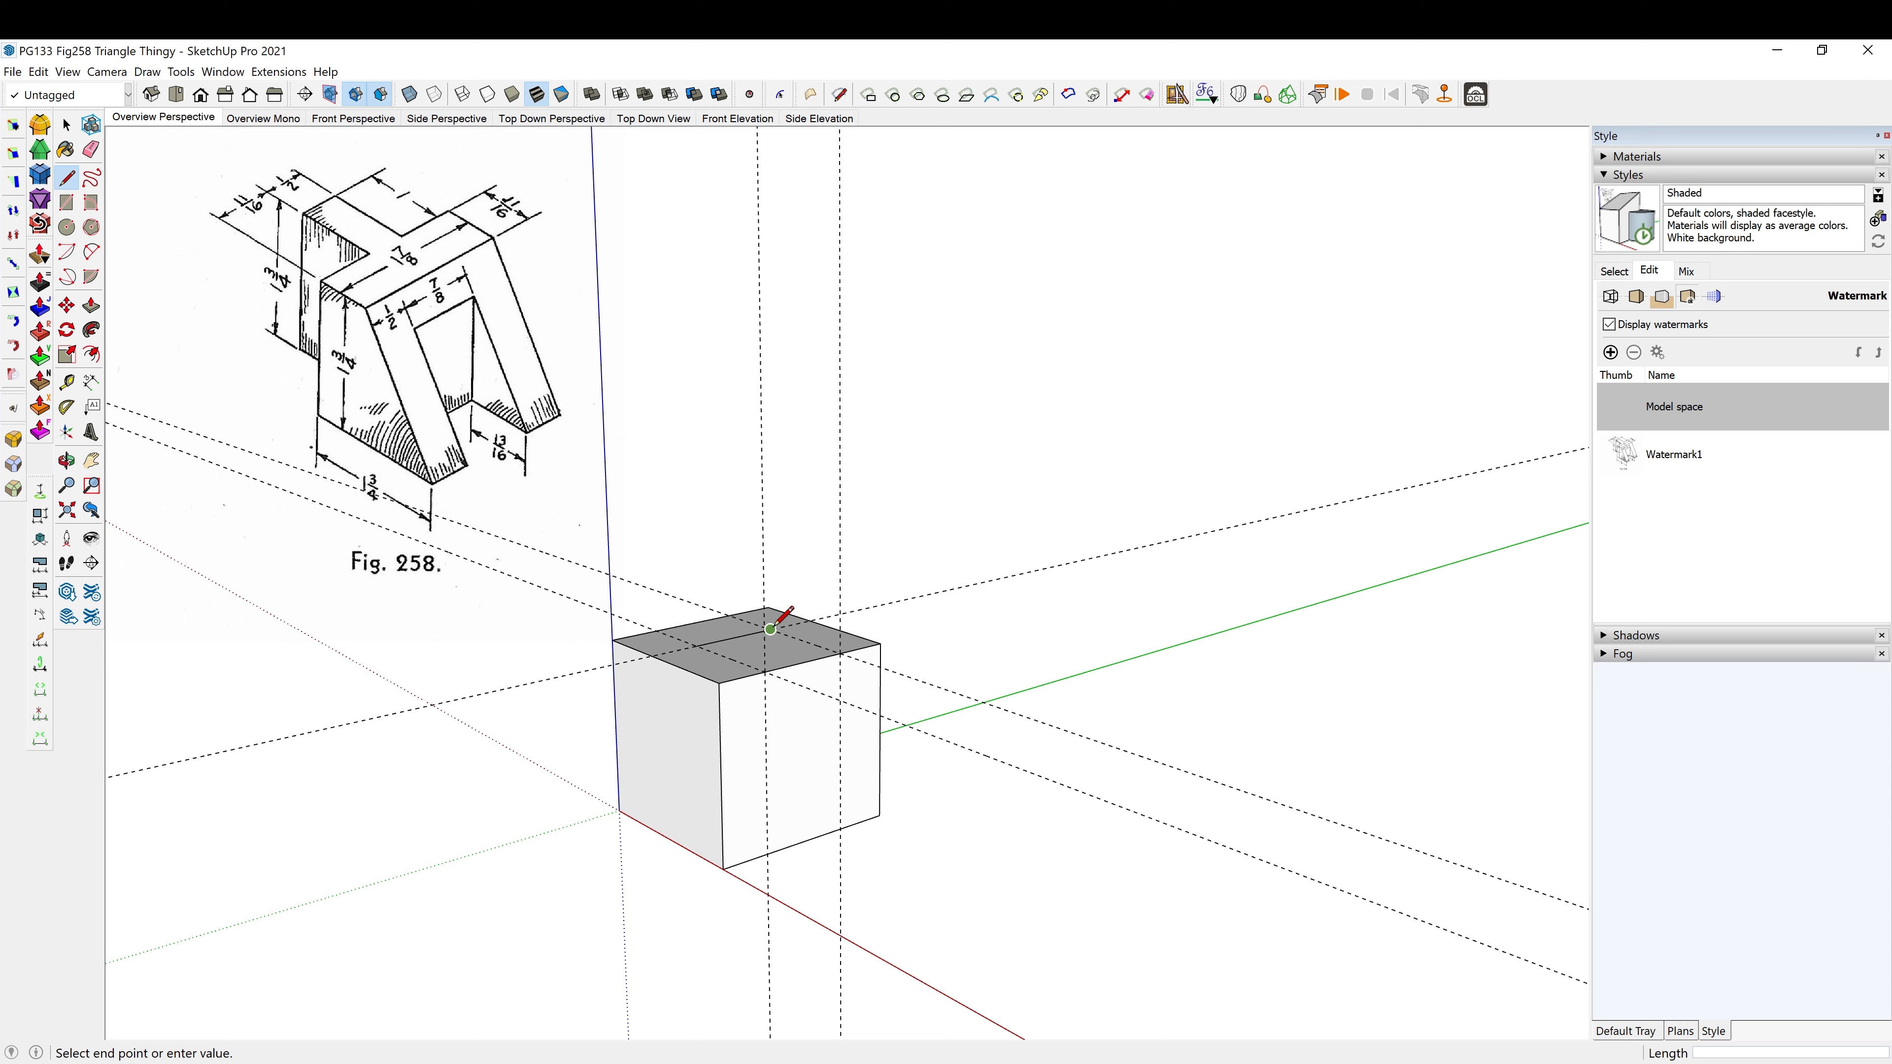
pyautogui.click(840, 829)
# Draw a diagonal line on the front face from the lengthwise guide at its upper edge to the lower corner on the red axis.
pyautogui.moveTo(875, 862); pyautogui.dragTo(779, 951, button='middle')
pyautogui.scroll(2, 825, 698)
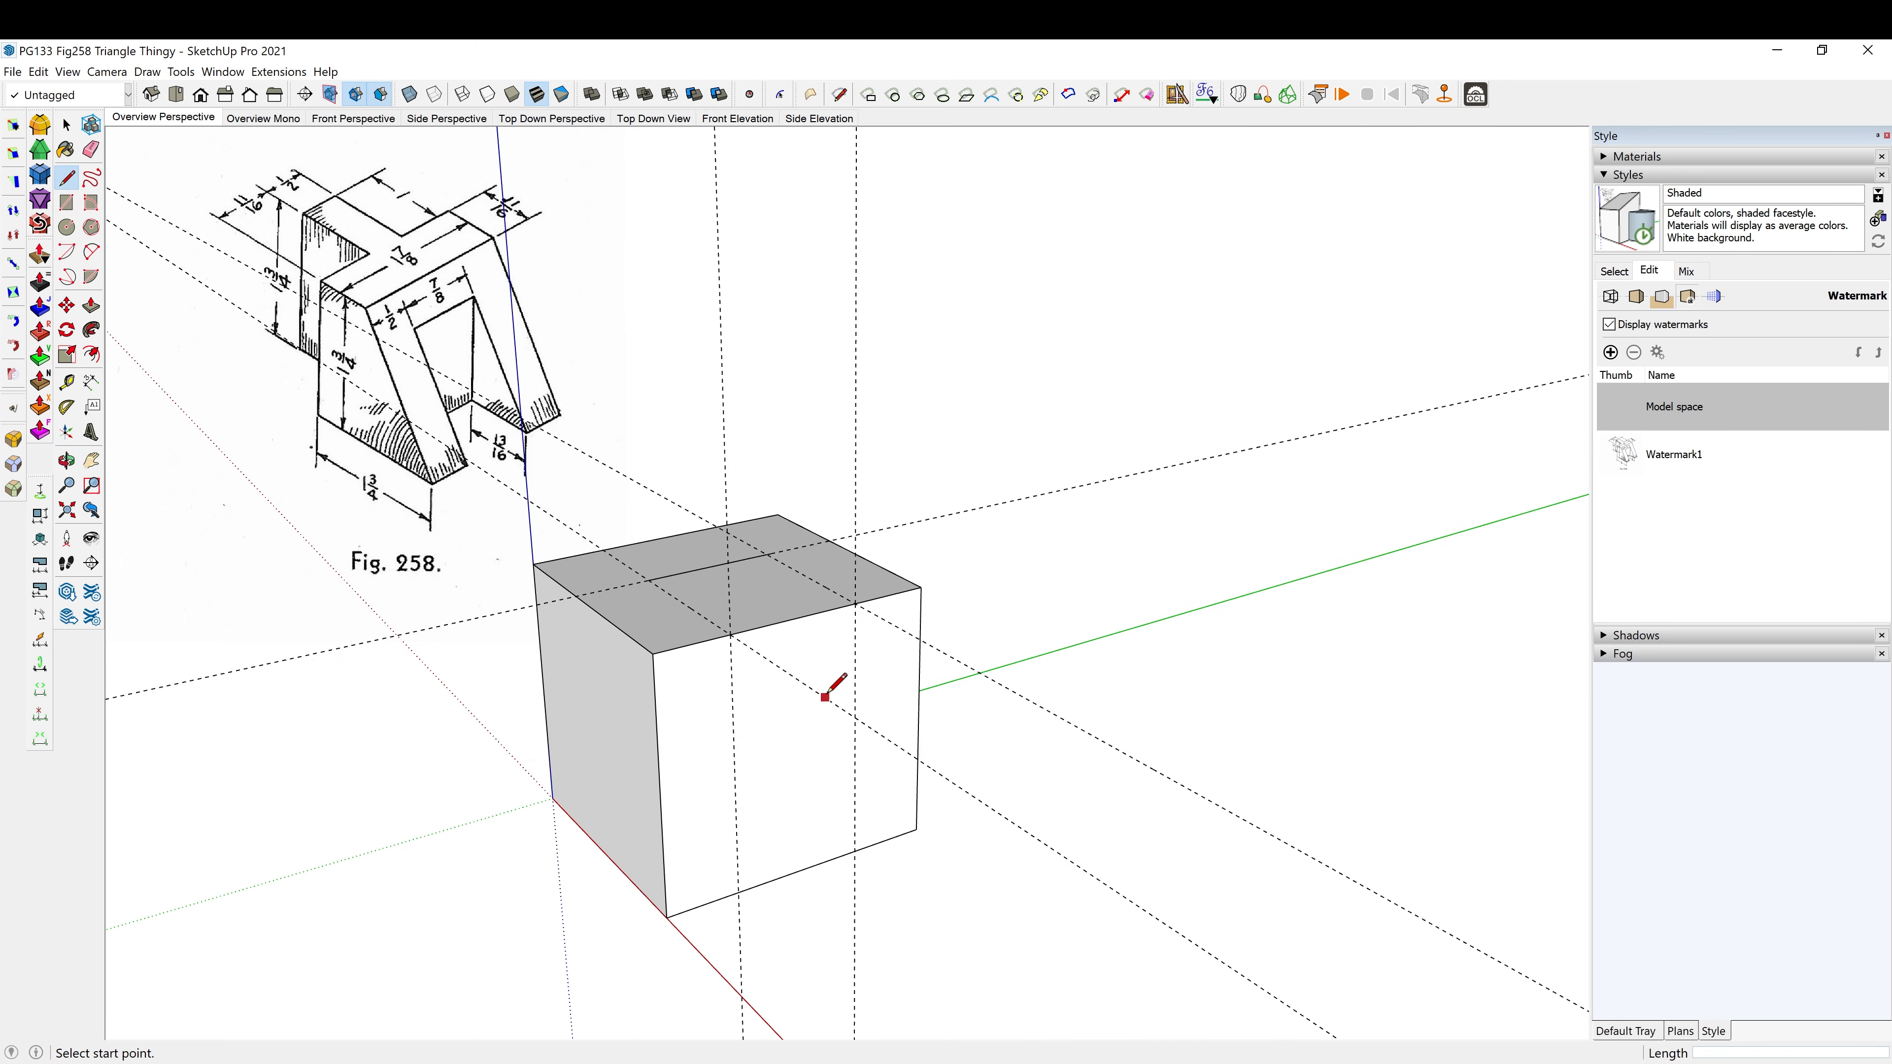
pyautogui.press('space')
pyautogui.moveTo(812, 625); pyautogui.dragTo(971, 613, button='middle')
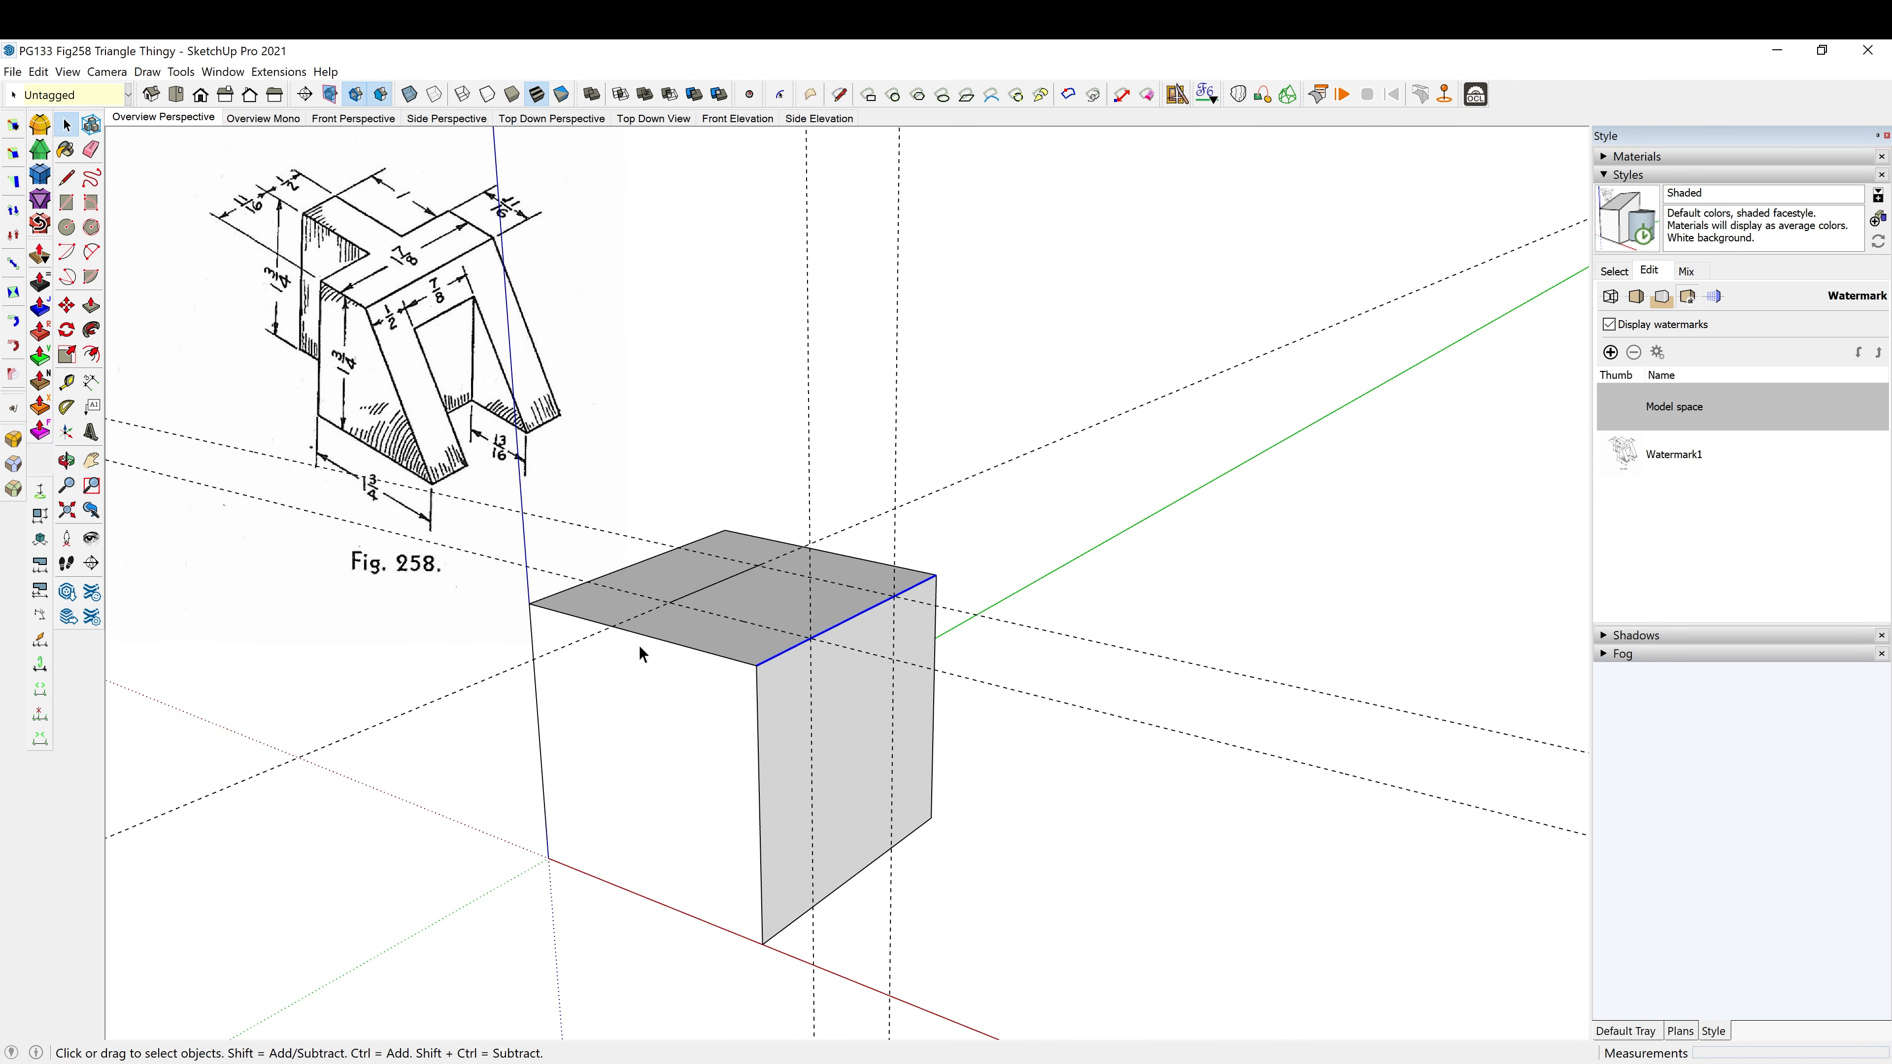
pyautogui.press('l')
pyautogui.click(613, 626)
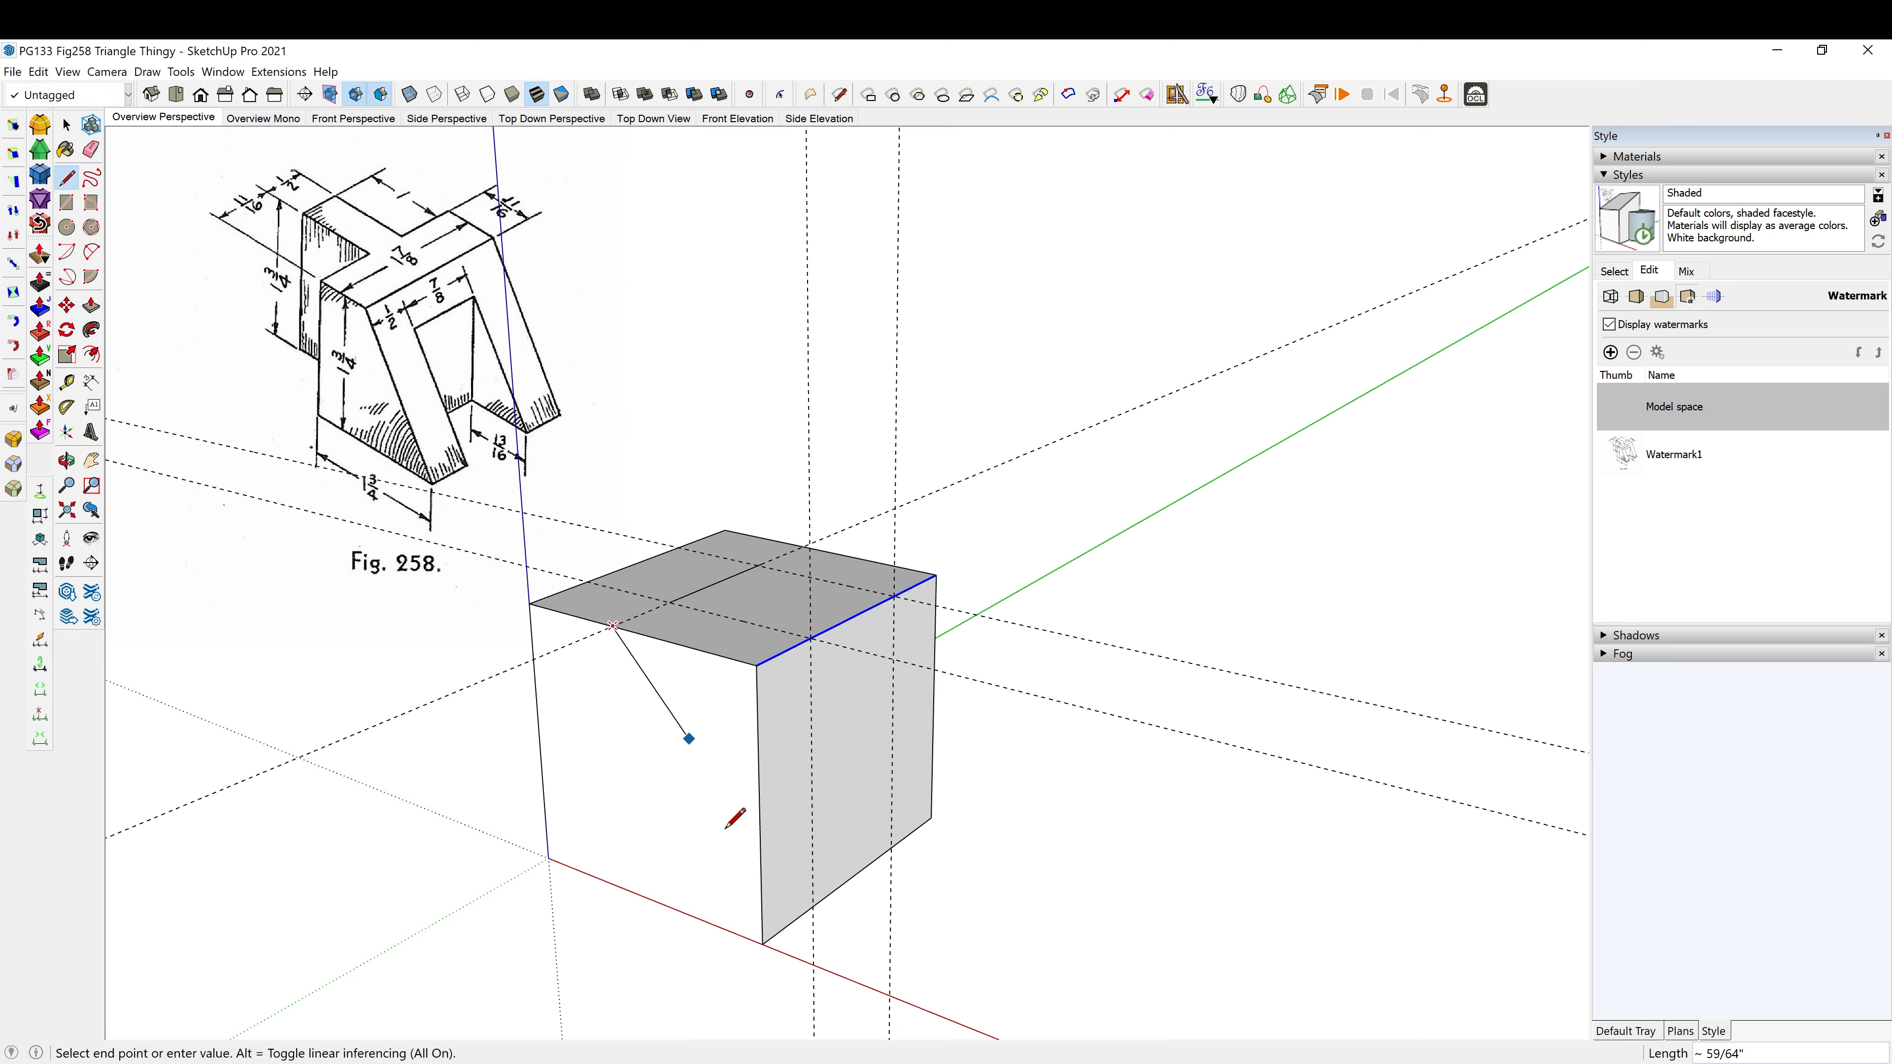
pyautogui.click(762, 942)
pyautogui.press('space')
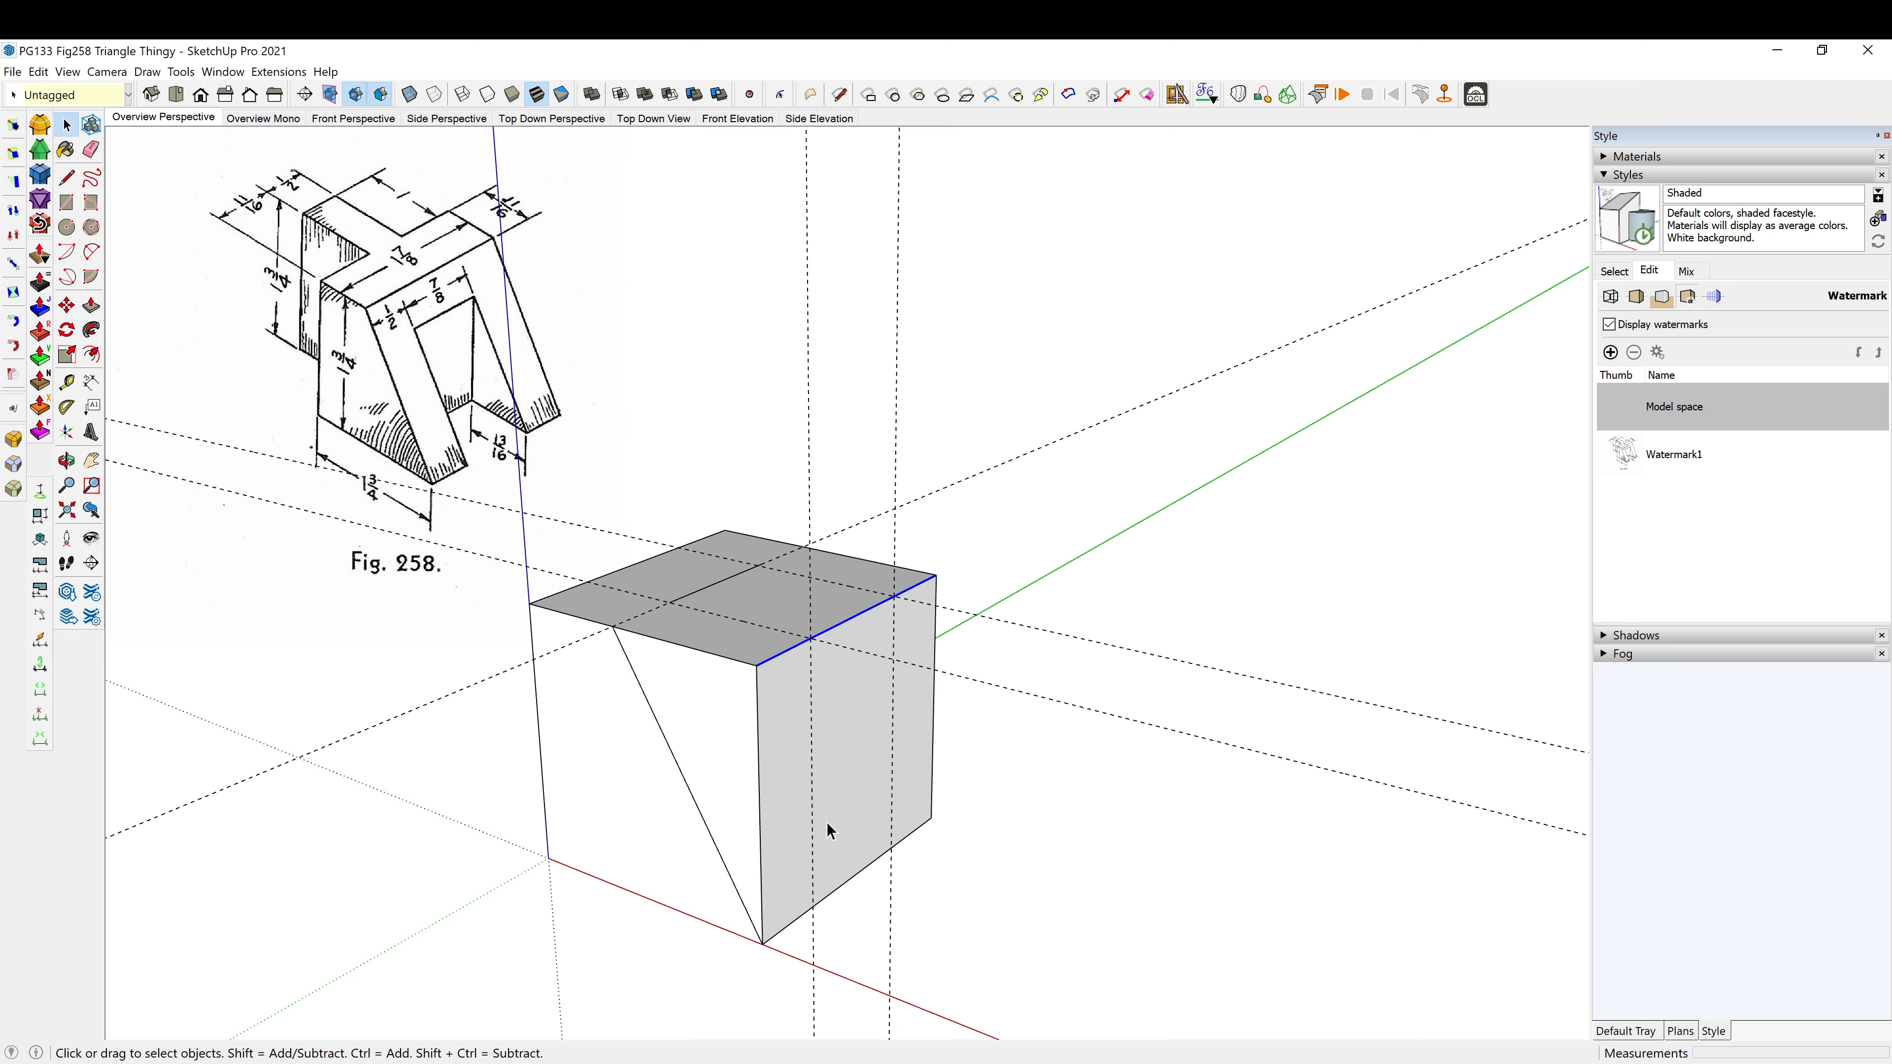
# Push the triangular front face 1 7/8 inches through the block to cut away the wedge.
pyautogui.press('p')
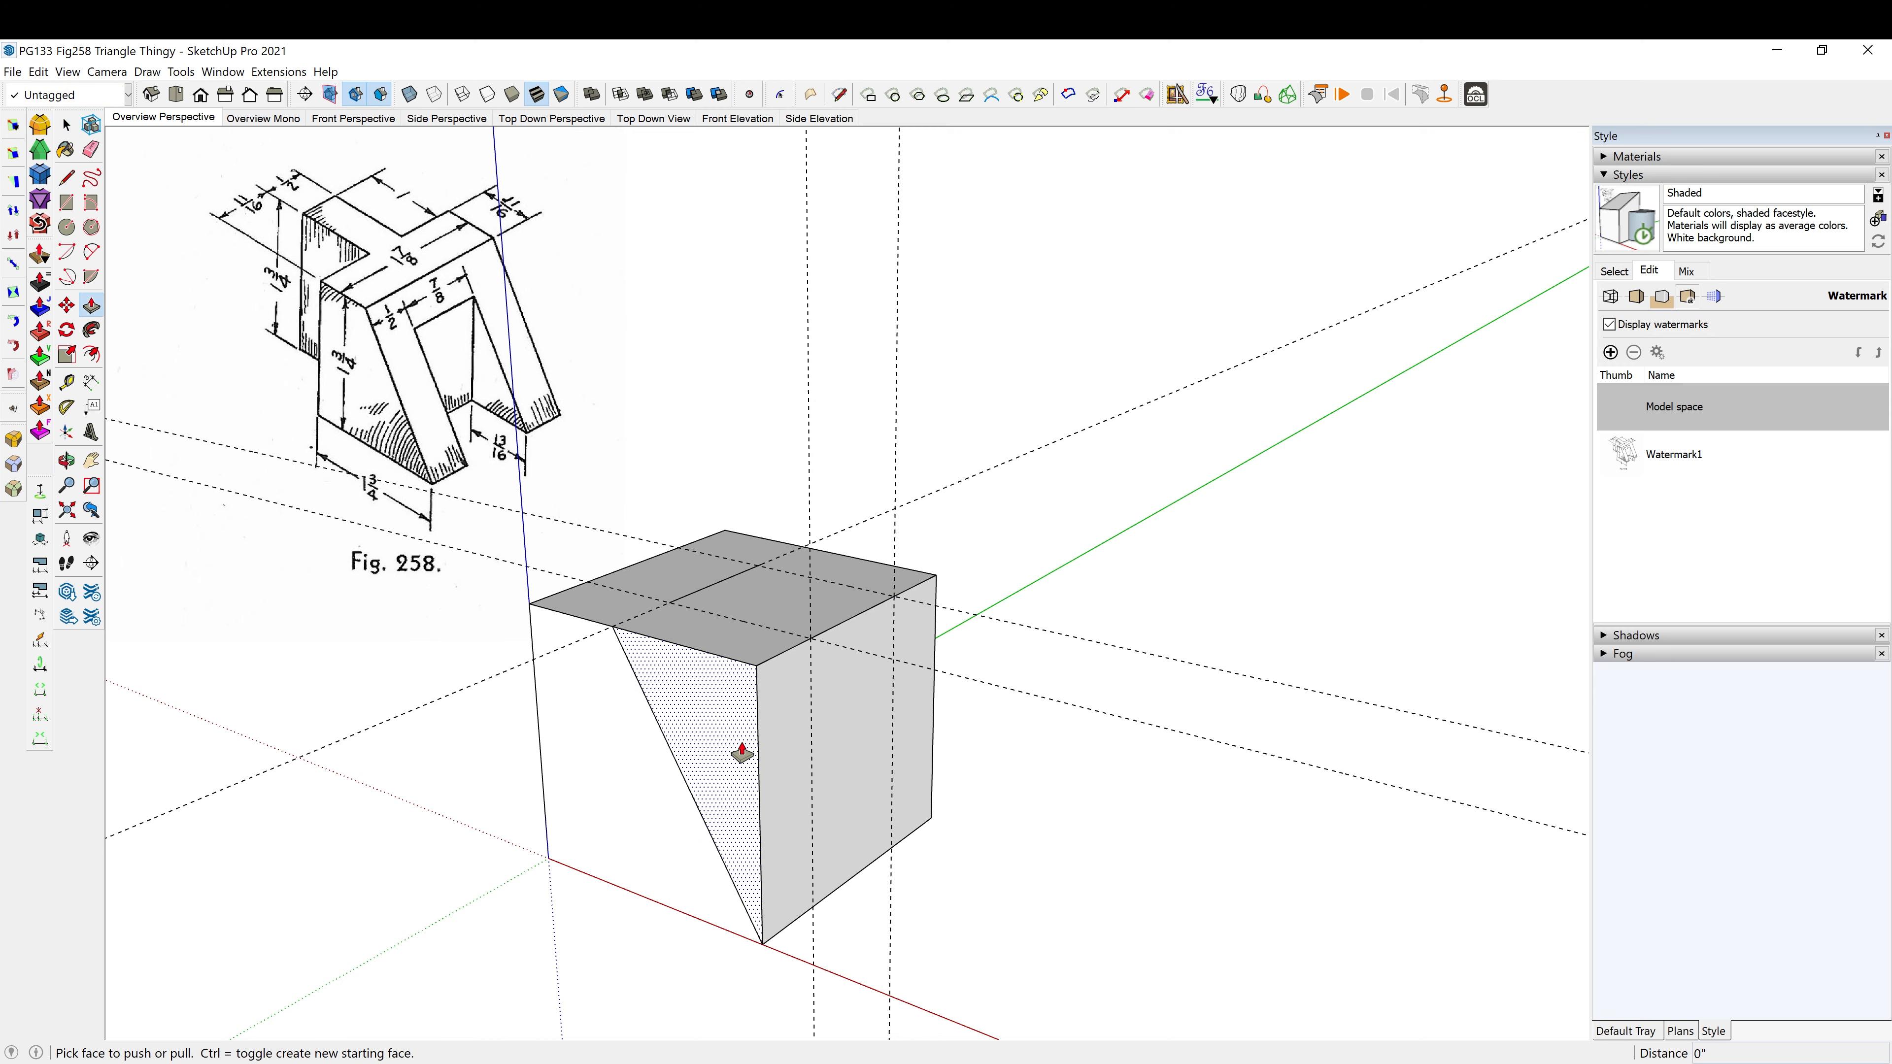
pyautogui.click(740, 753)
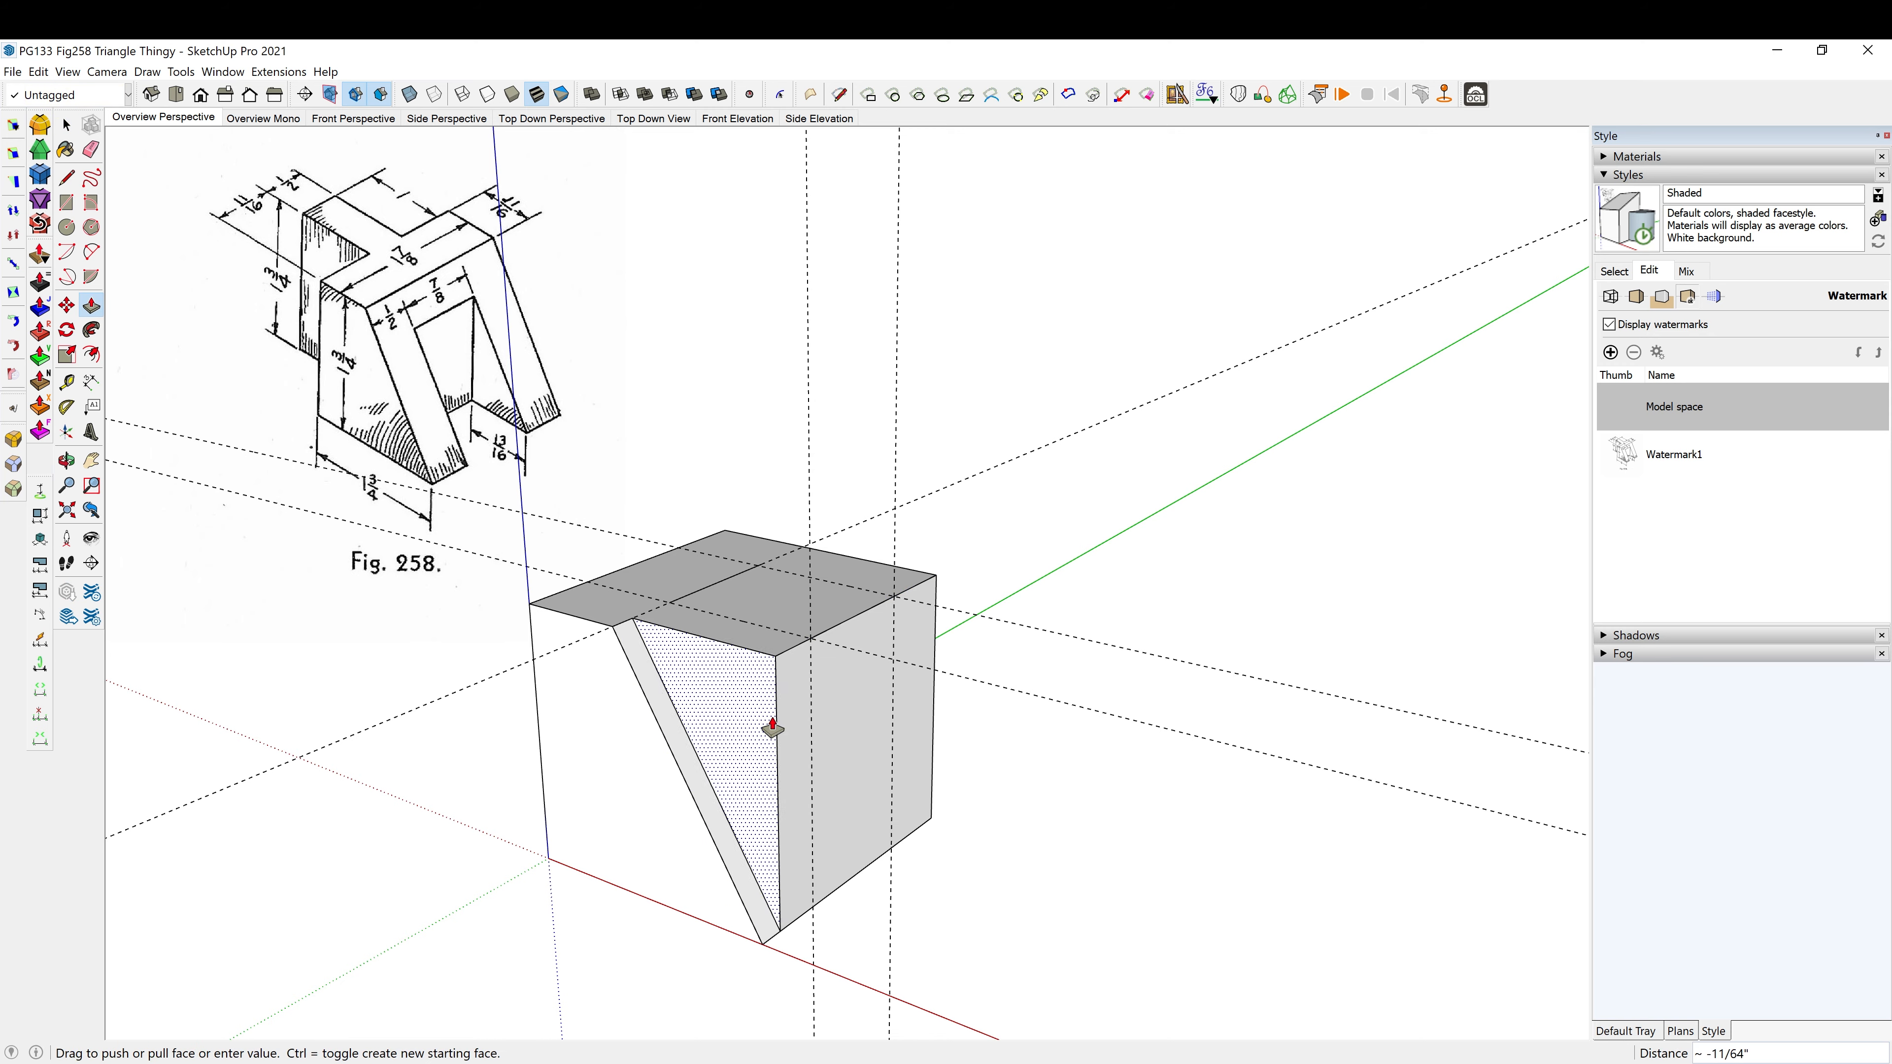
pyautogui.click(913, 634)
pyautogui.moveTo(908, 646); pyautogui.dragTo(897, 686, button='middle')
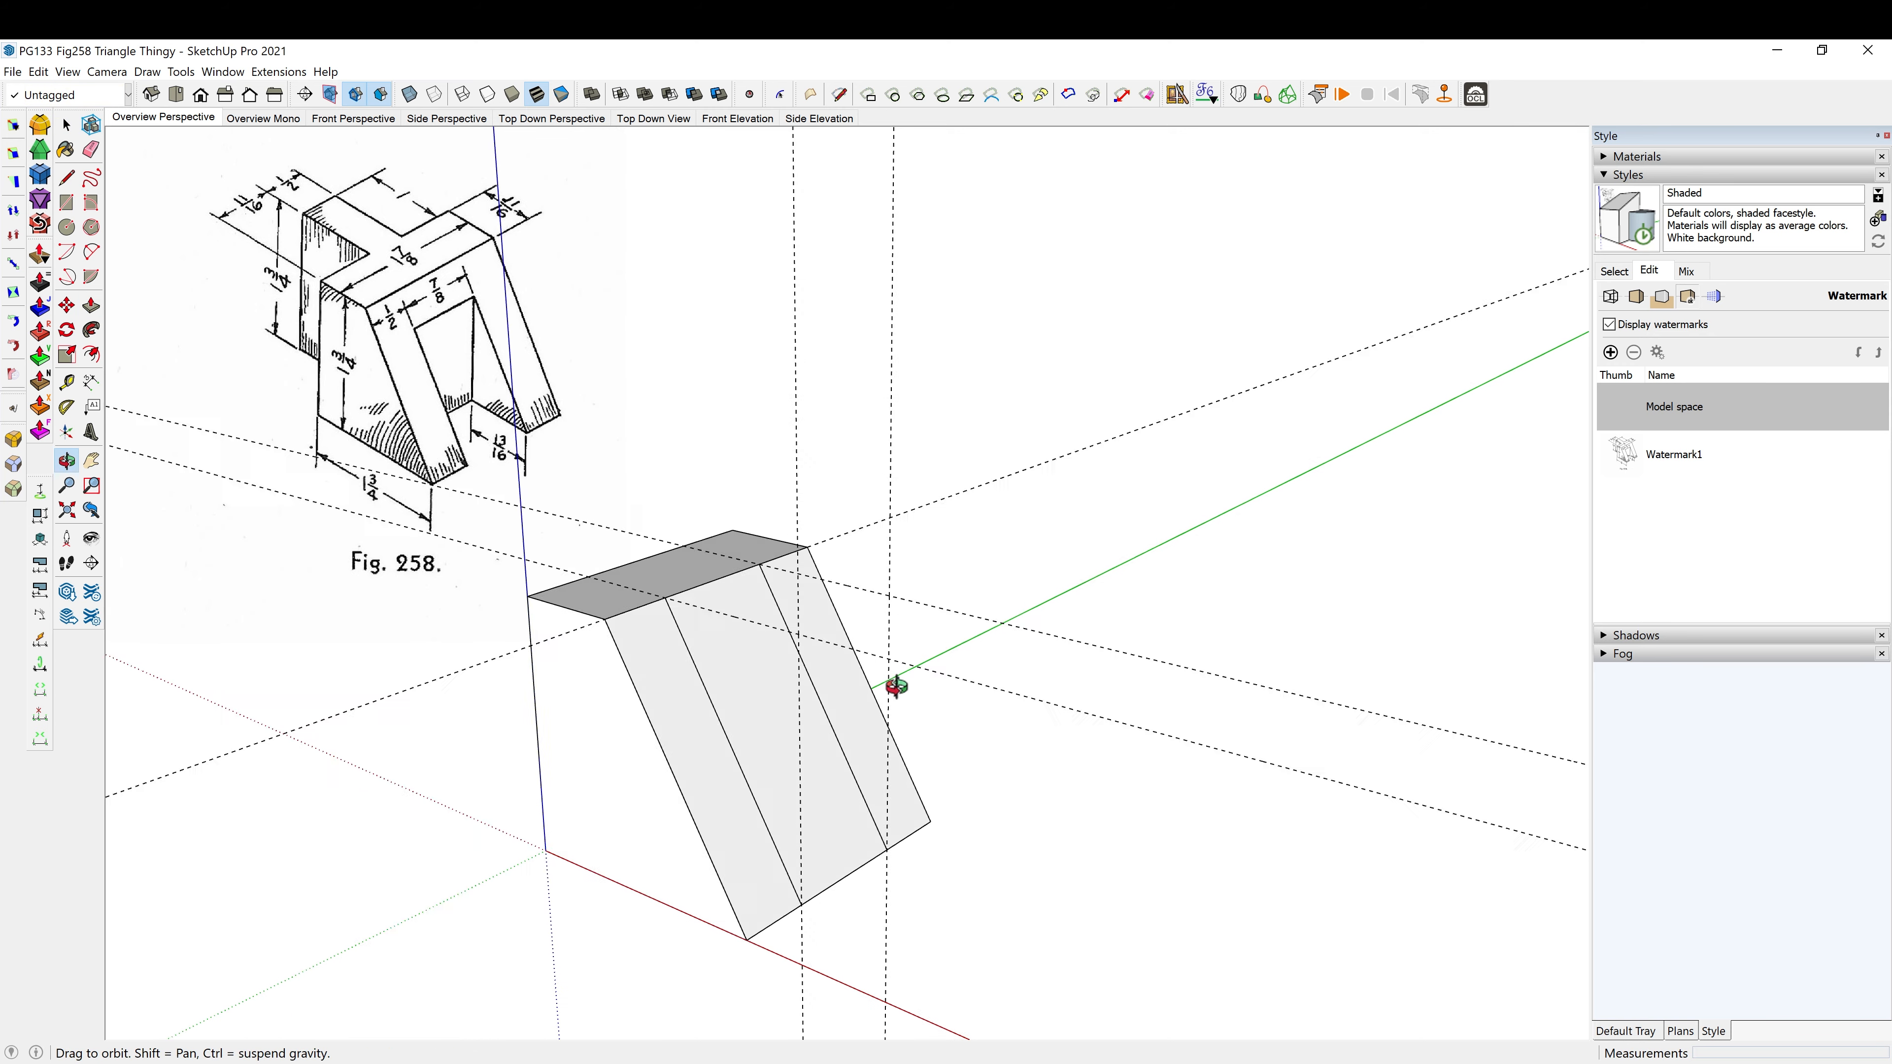
pyautogui.scroll(3, 819, 708)
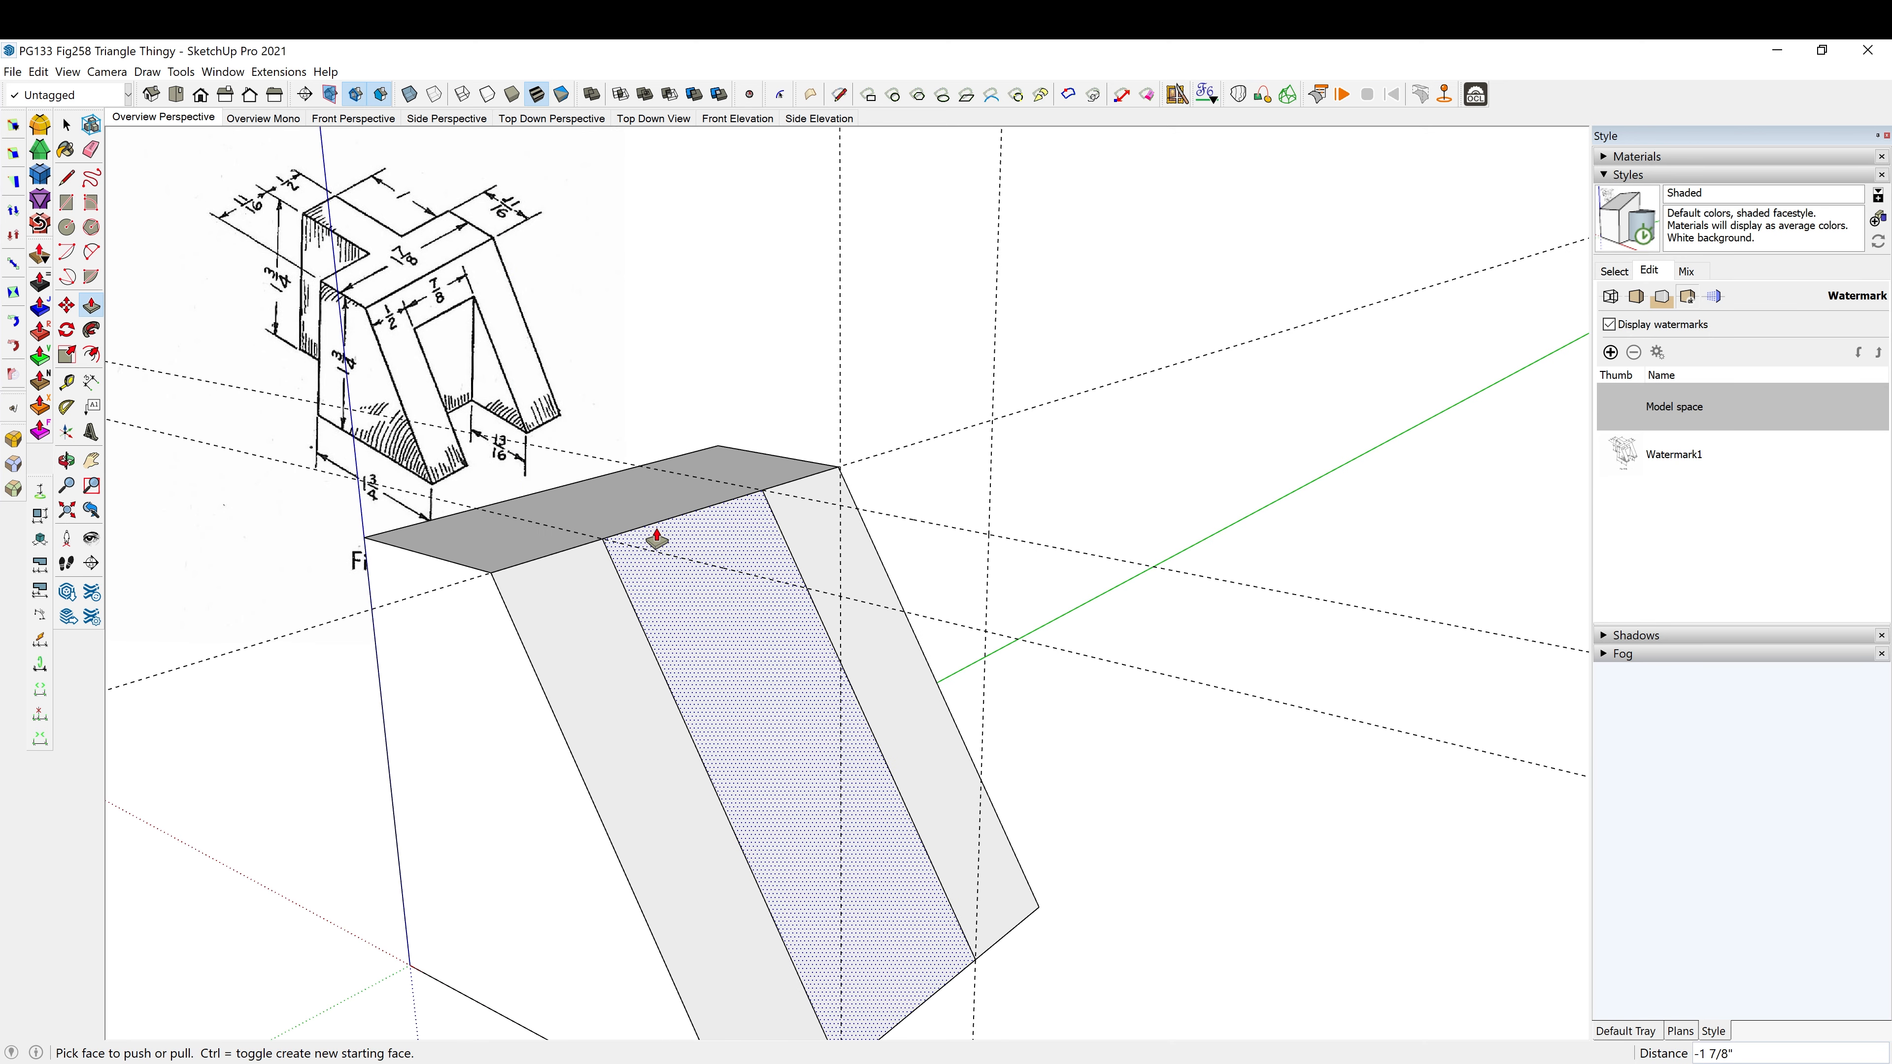
pyautogui.moveTo(637, 550); pyautogui.dragTo(655, 507, button='middle')
pyautogui.press('t')
pyautogui.click(650, 457)
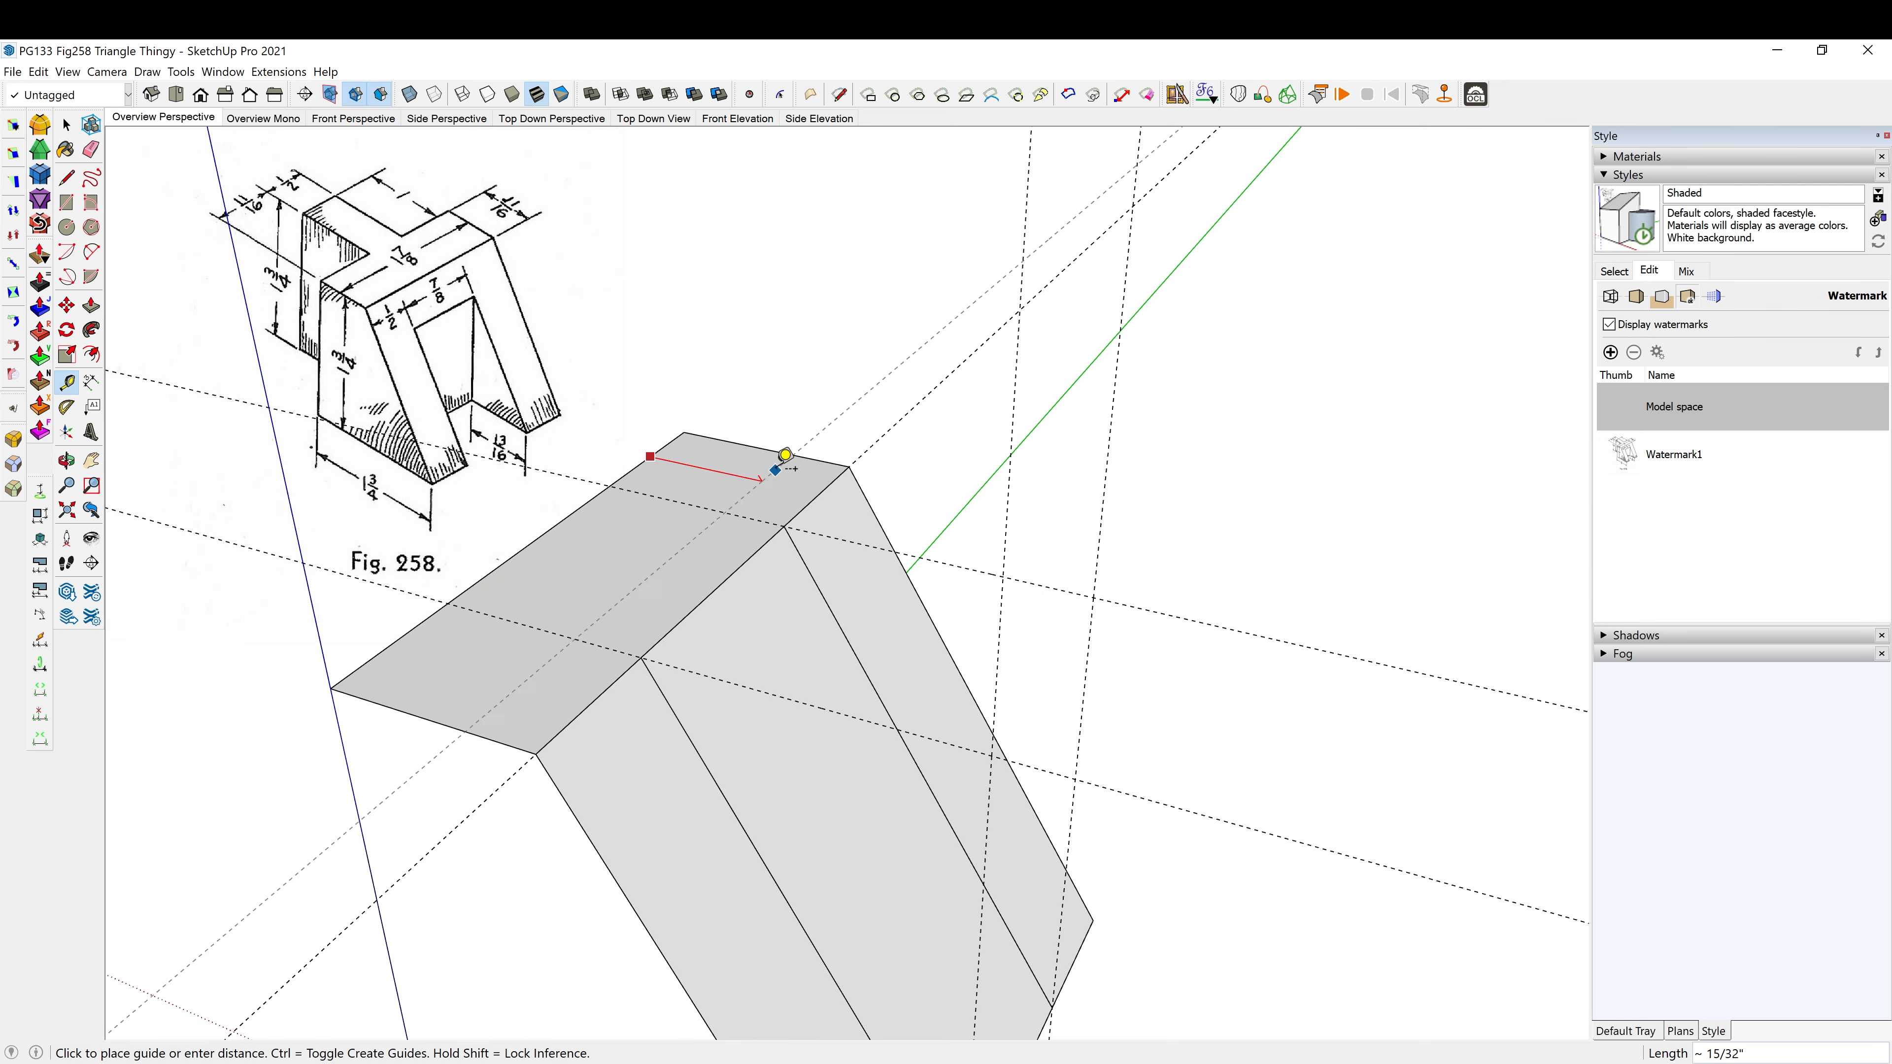
pyautogui.press('space')
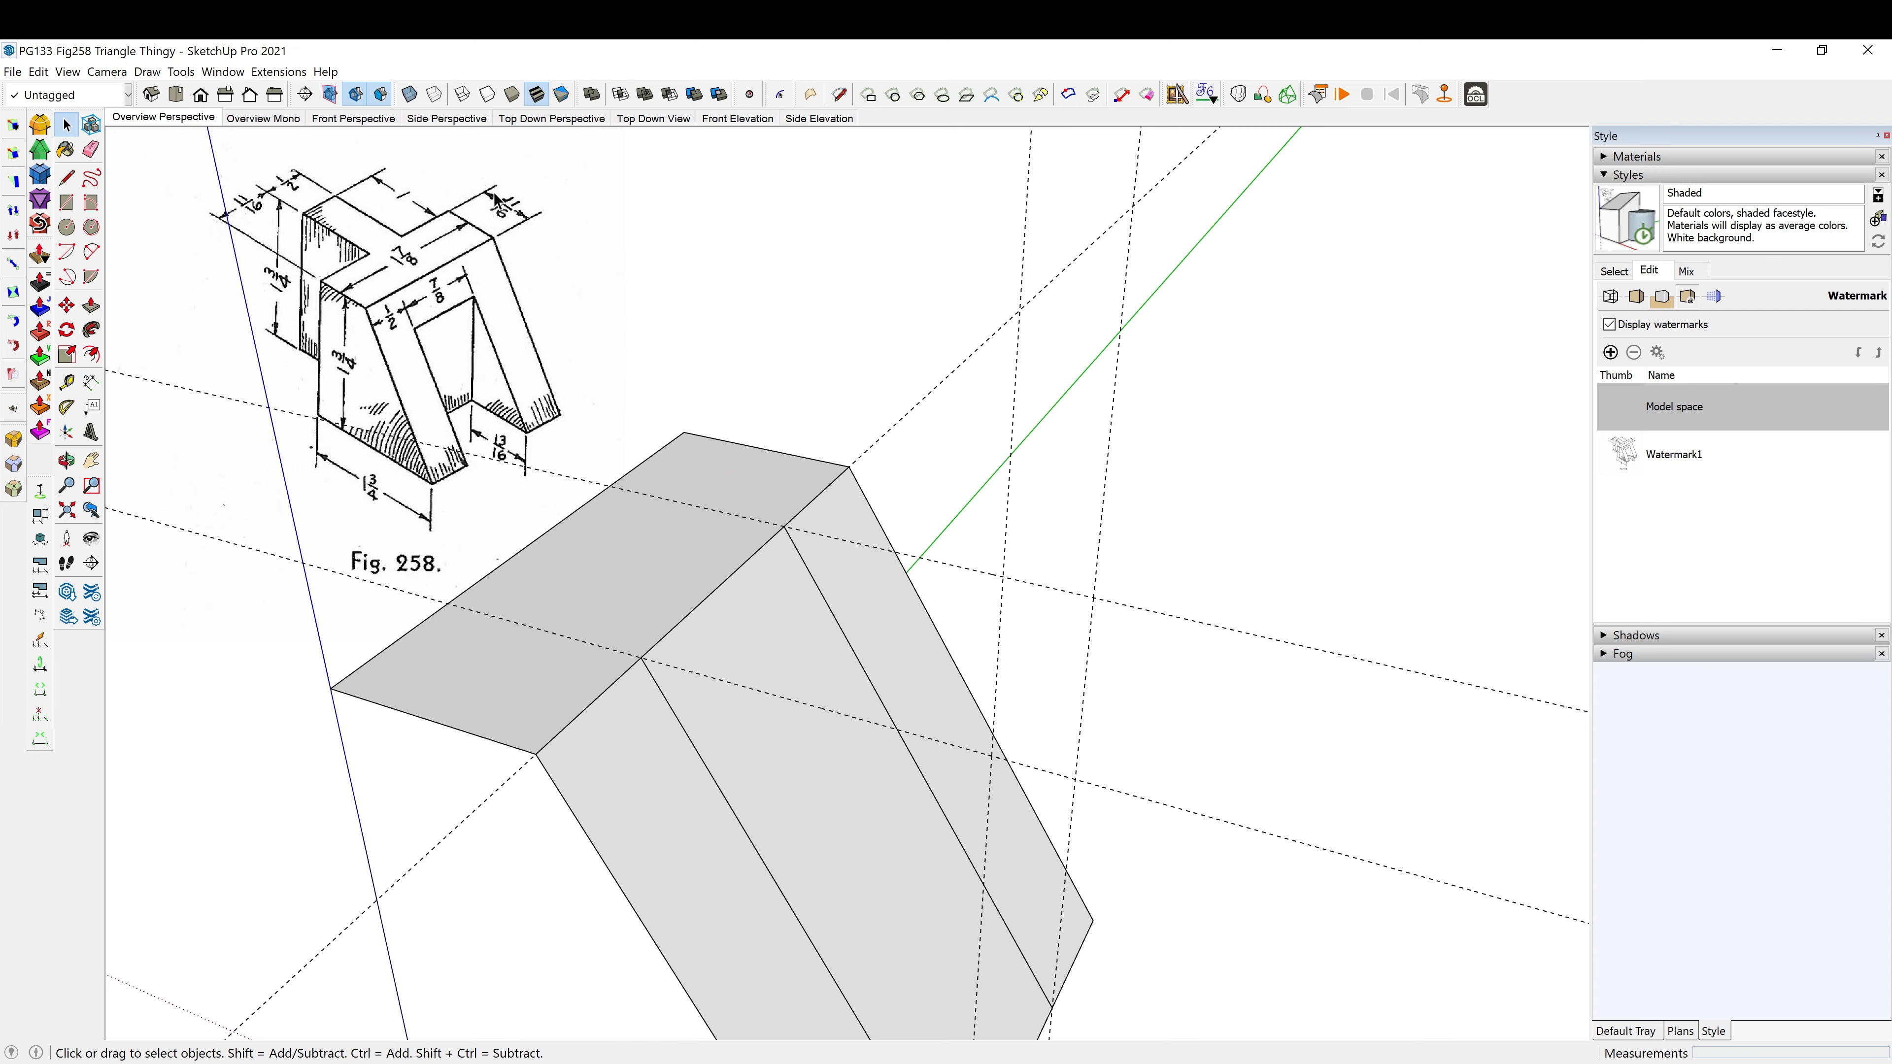
# Remove the old guides and add one on the underside, 13/16 inch in from the sloped face's lower edge.
pyautogui.moveTo(613, 478); pyautogui.dragTo(1026, 617, button='middle')
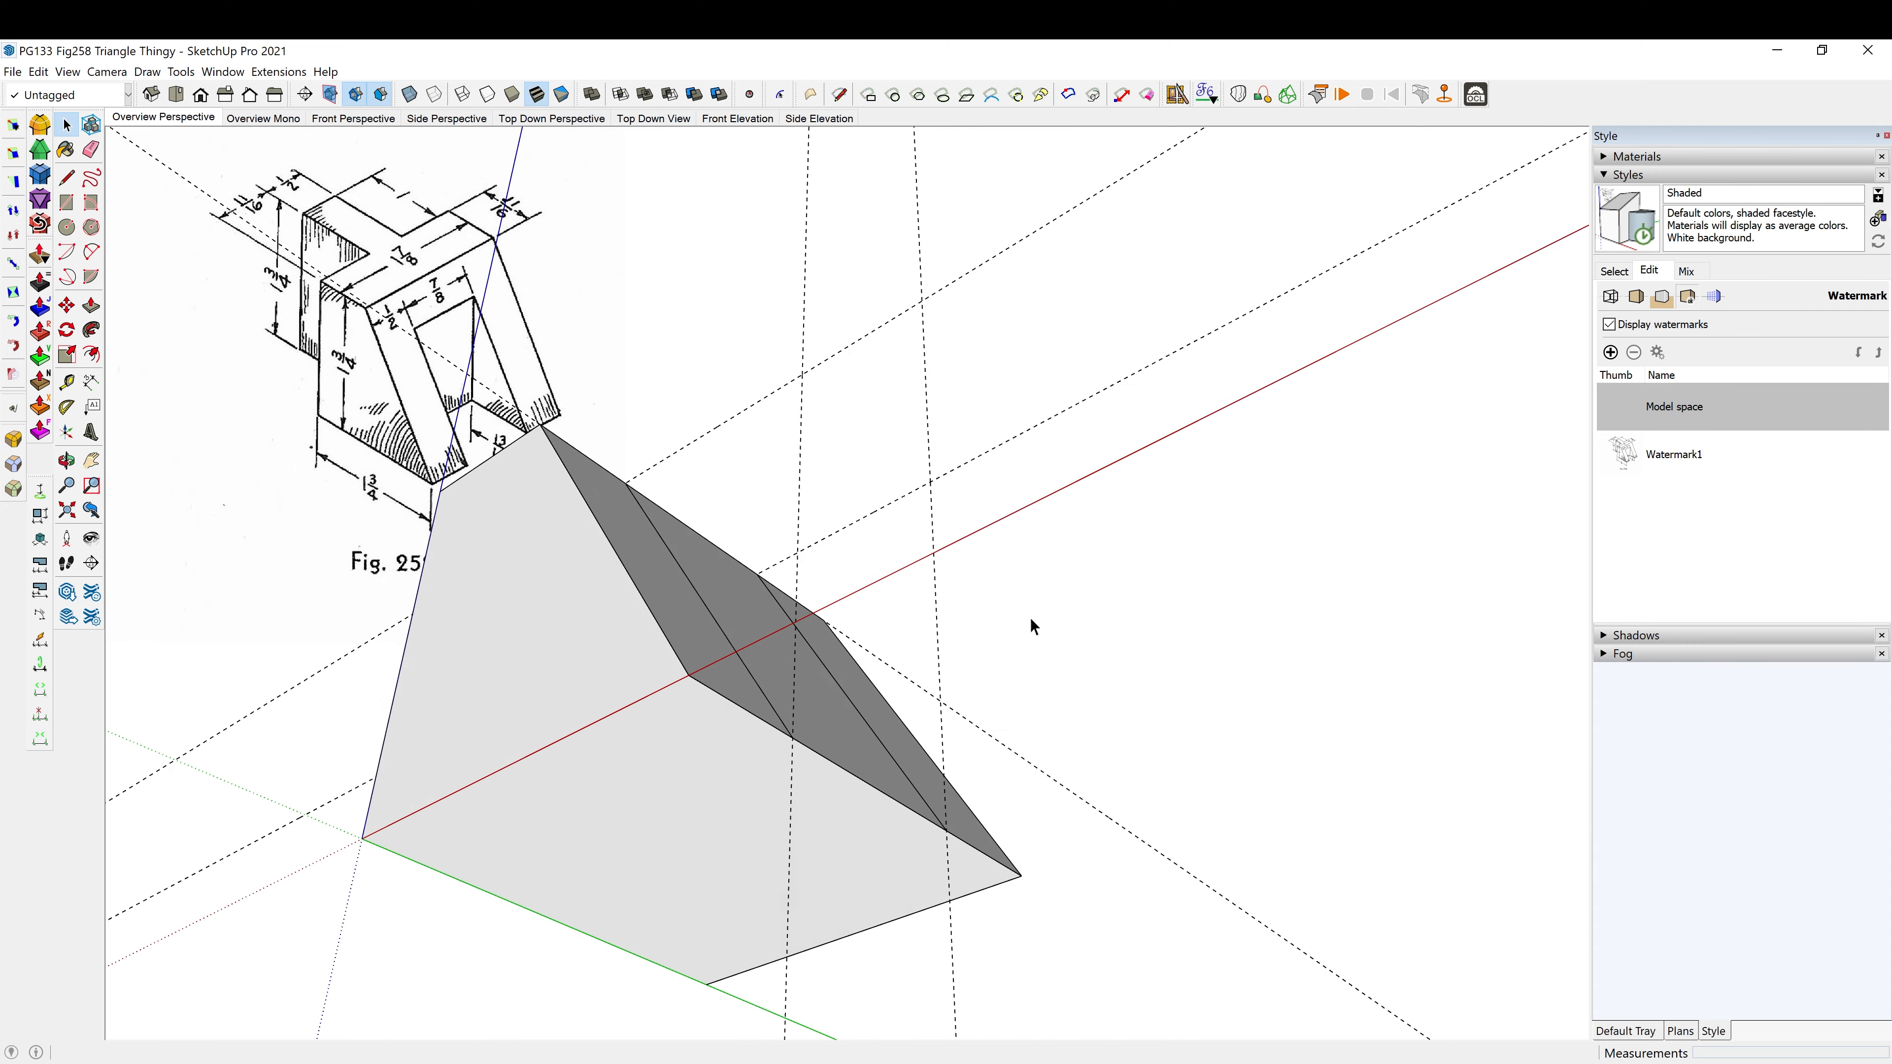
pyautogui.moveTo(933, 875); pyautogui.dragTo(967, 812, button='middle')
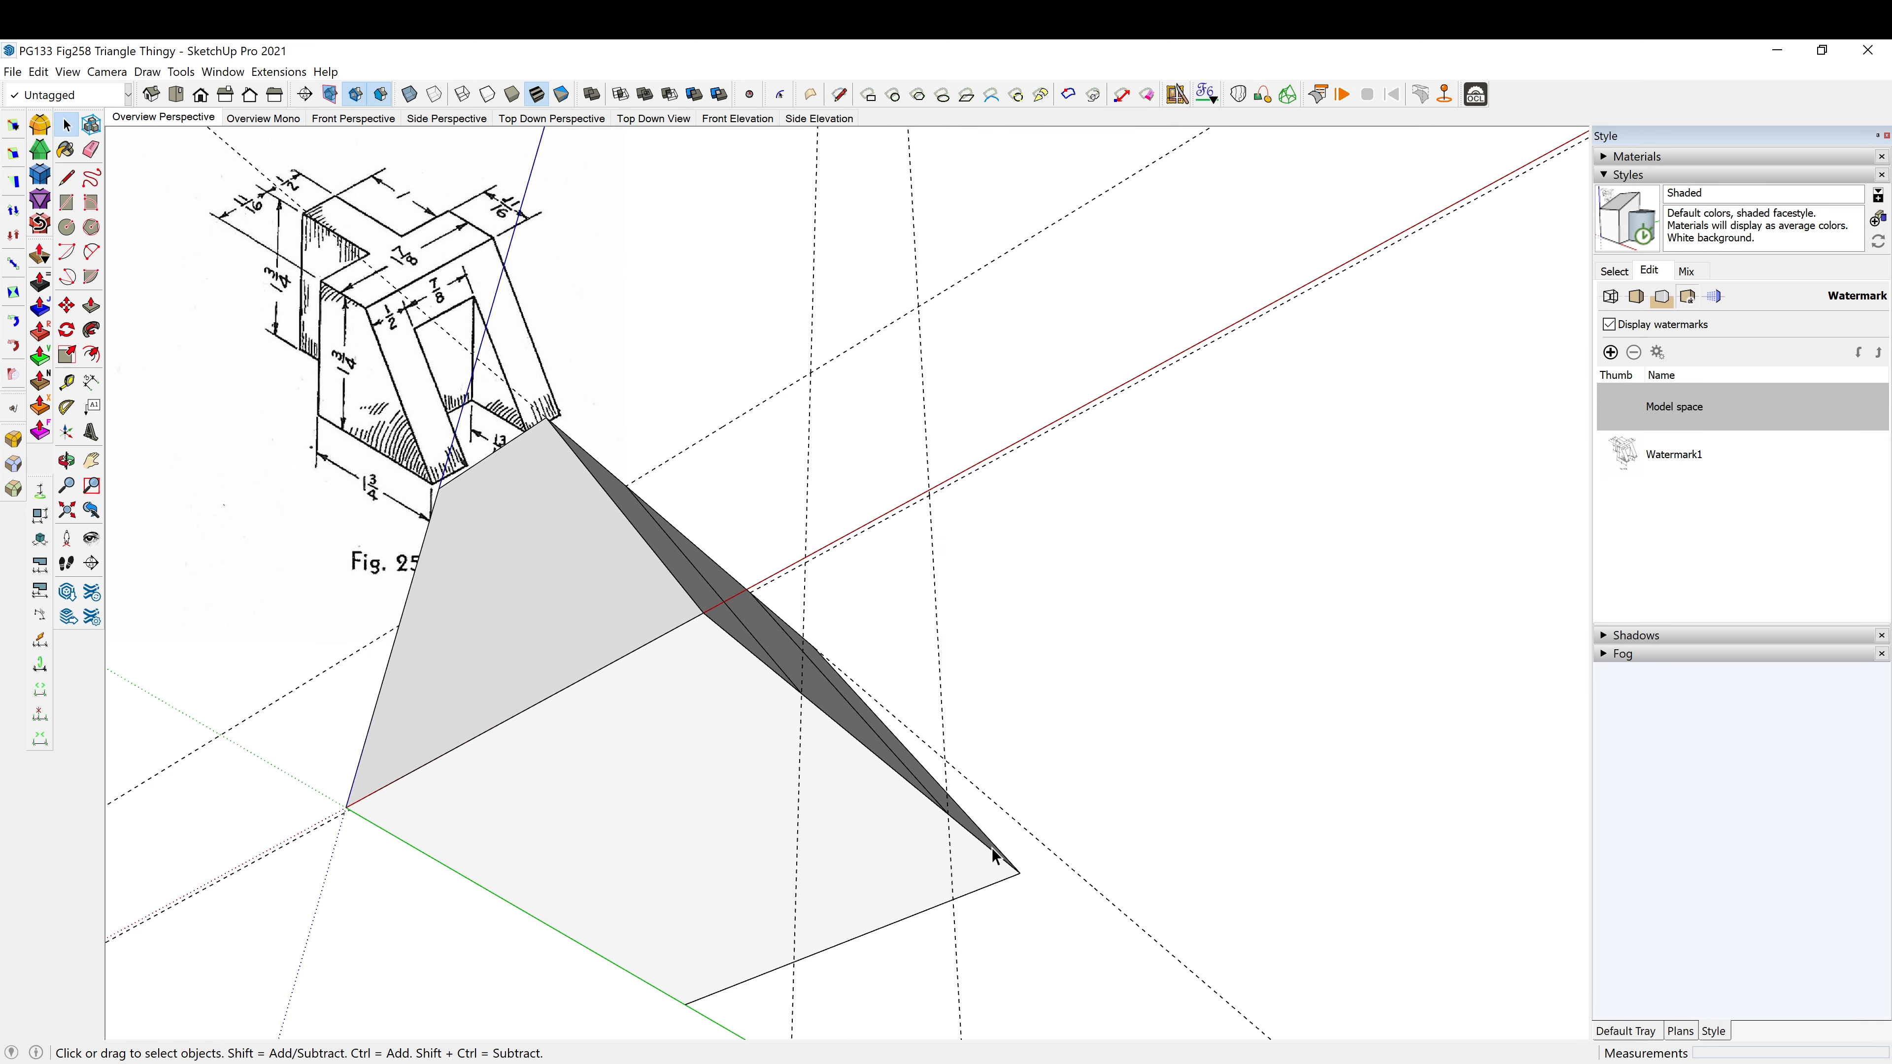
pyautogui.hotkey('ctrl', 'q')
pyautogui.press('t')
pyautogui.click(902, 777)
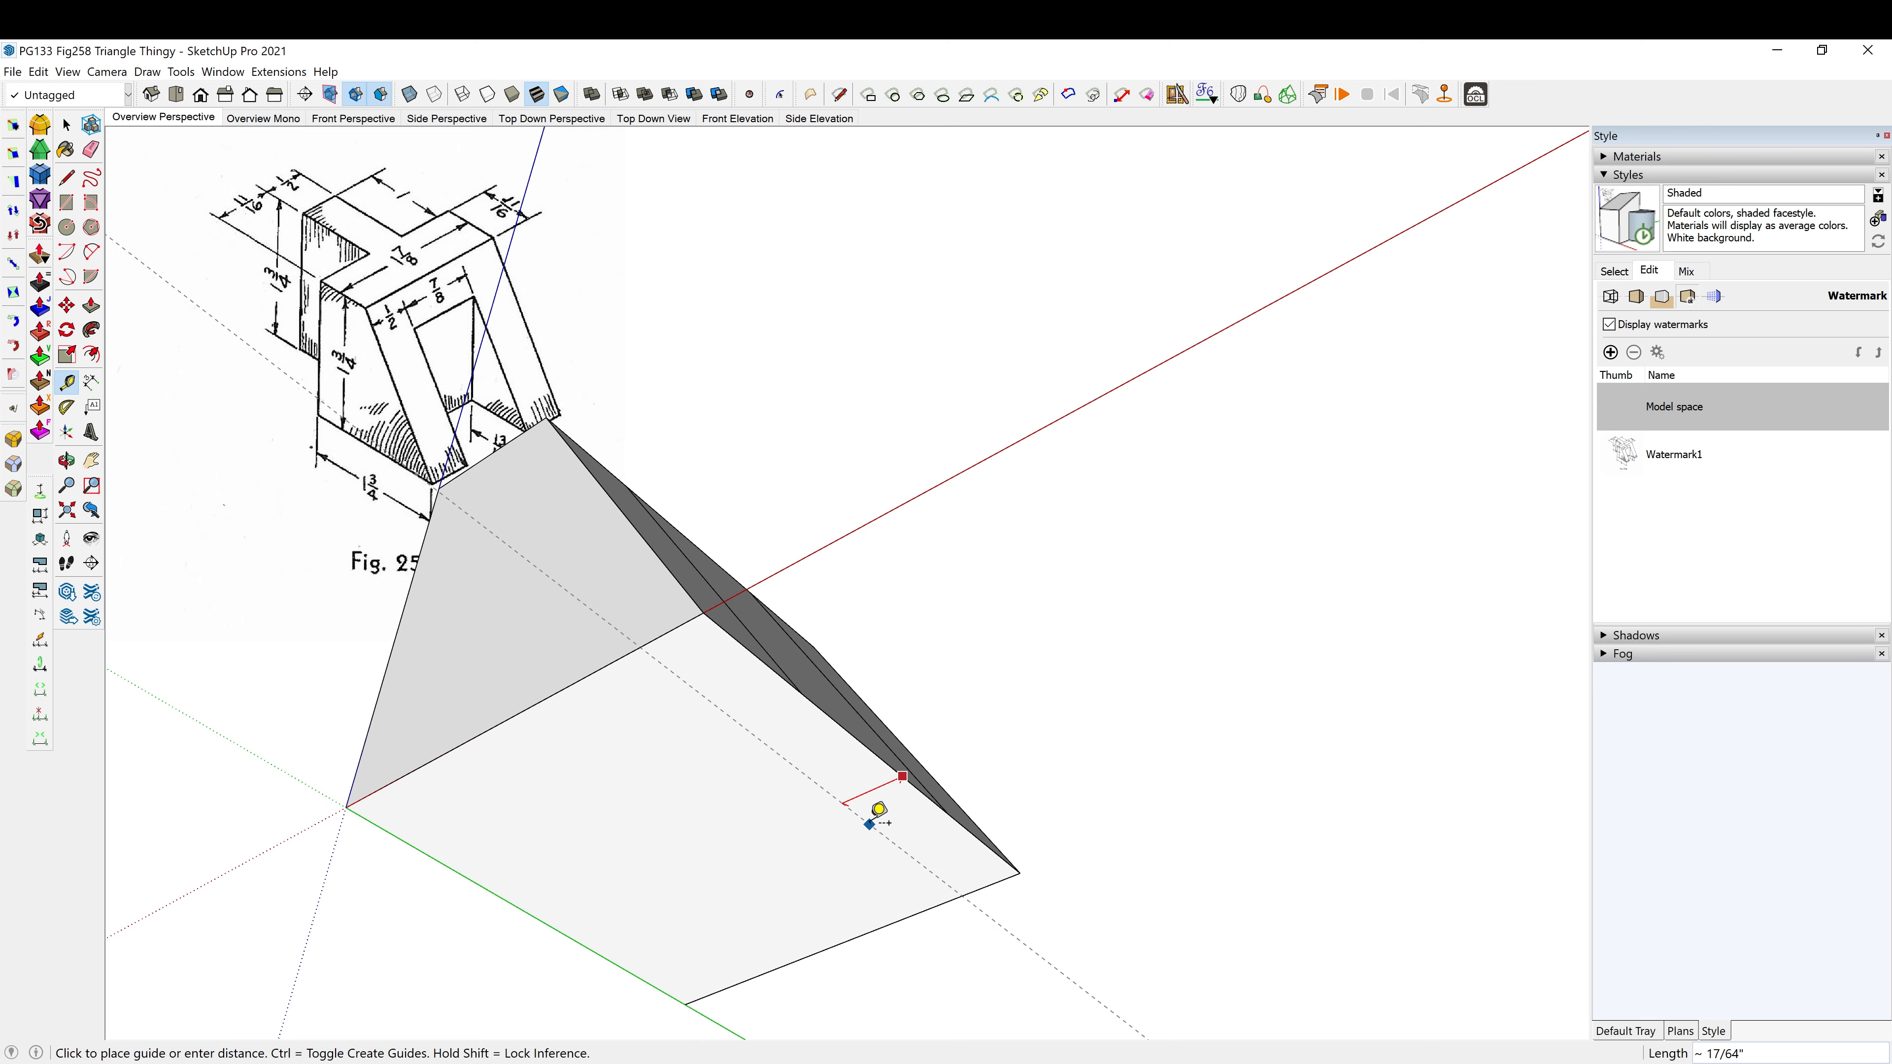
pyautogui.scroll(-2, 894, 854)
pyautogui.scroll(2, 885, 851)
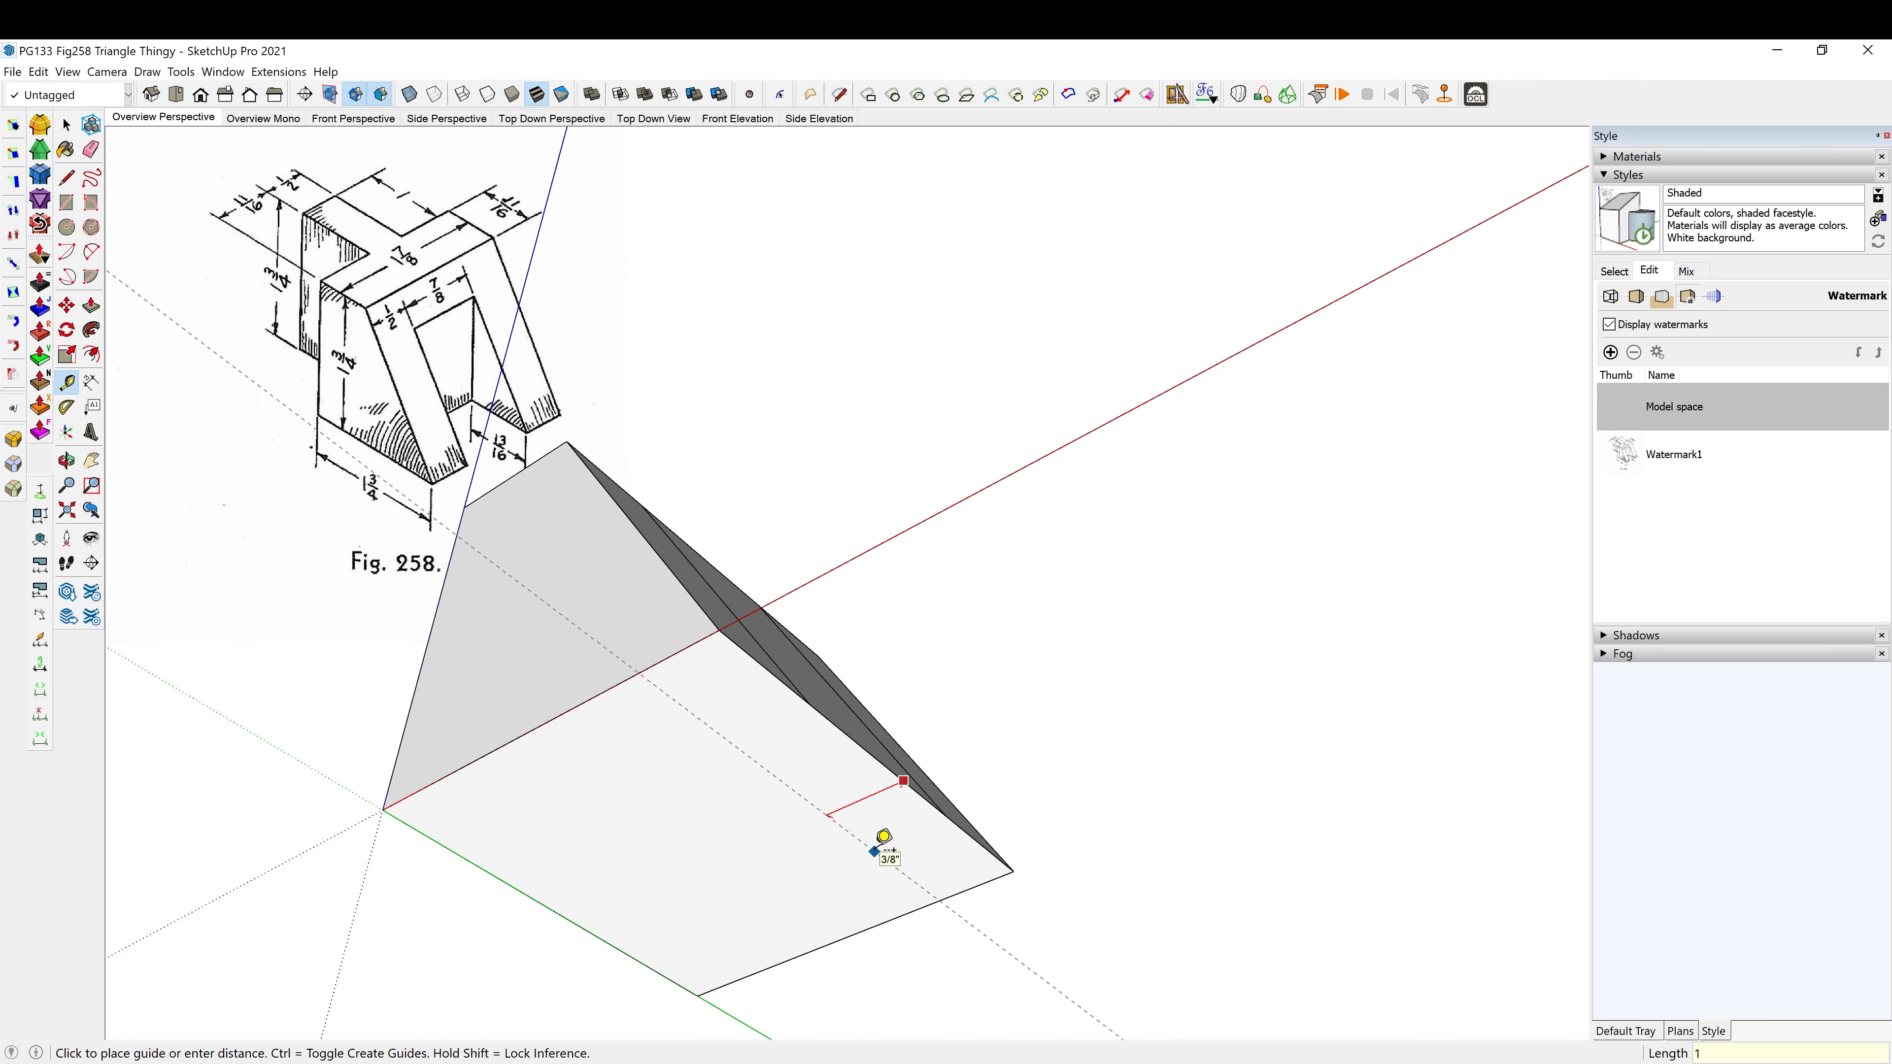
pyautogui.write('13/16')
pyautogui.press('Return')
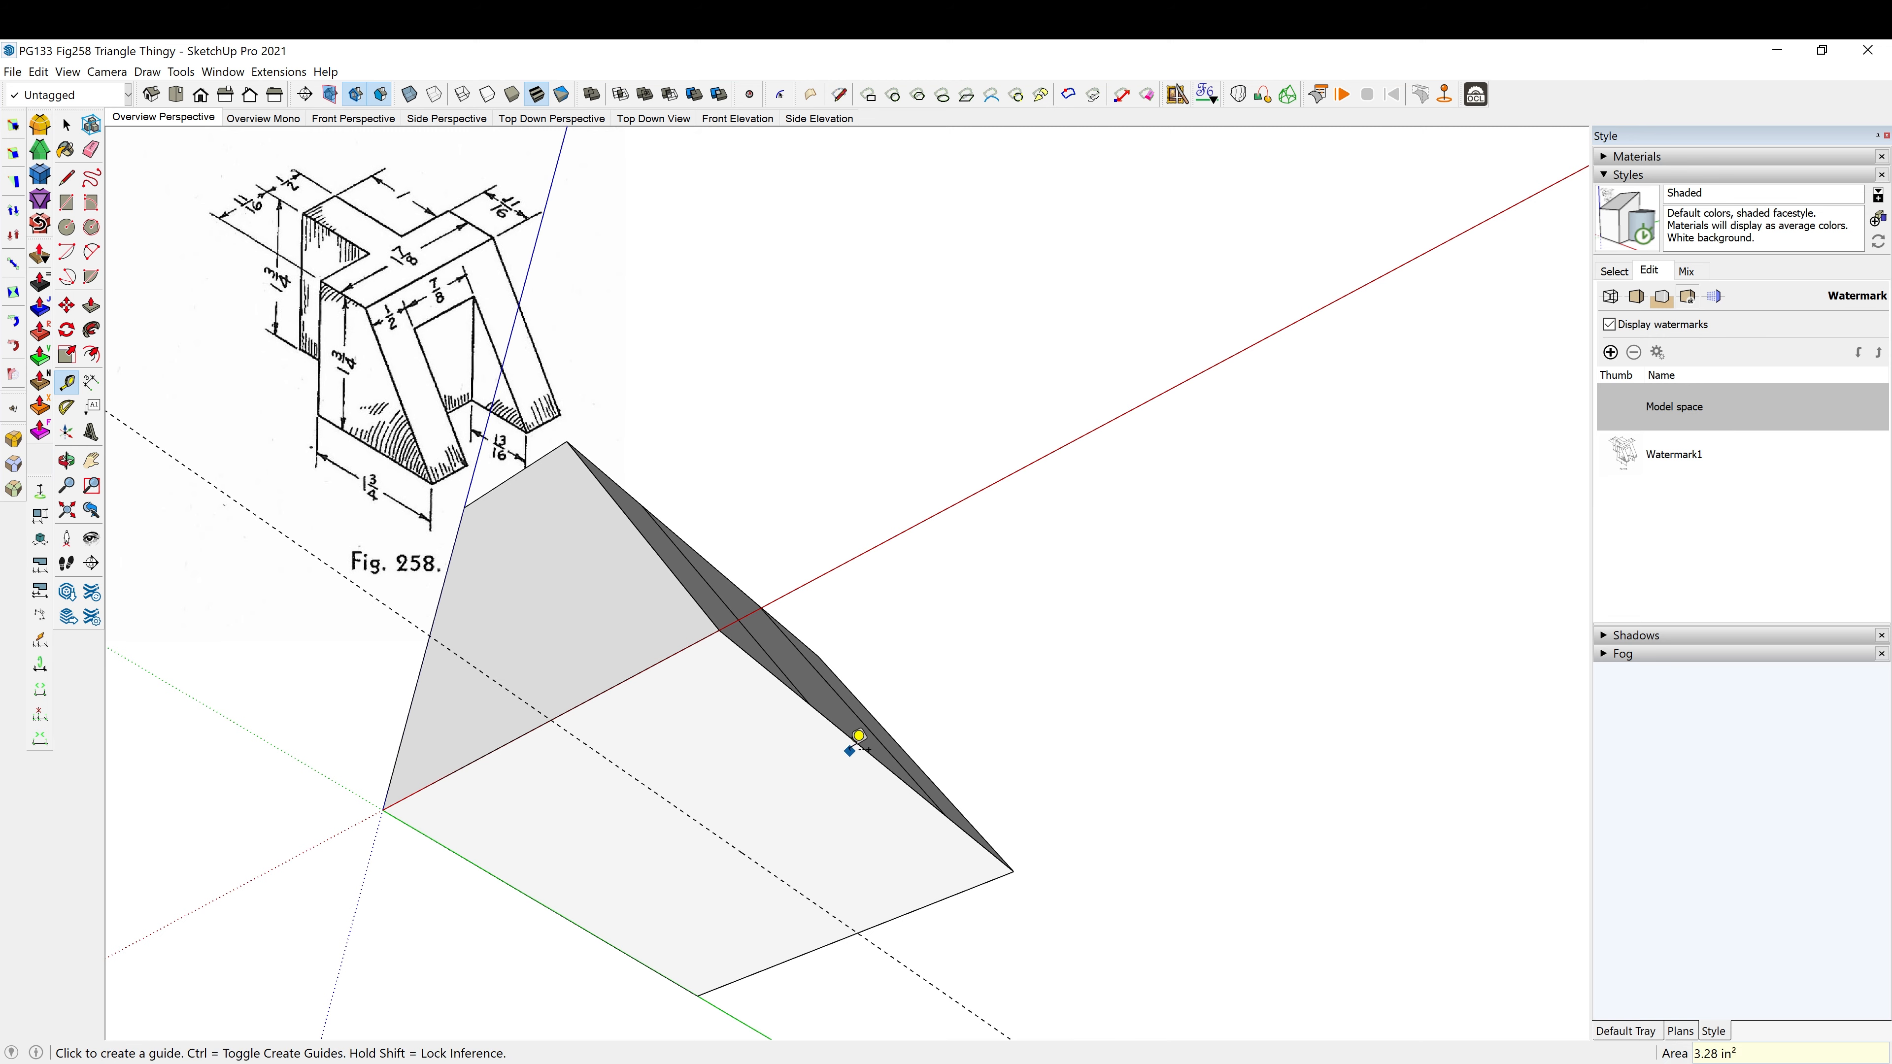
# Outline the recess on the underside with lines from both slanted lines' lower ends to the guide and a line along it.
pyautogui.press('l')
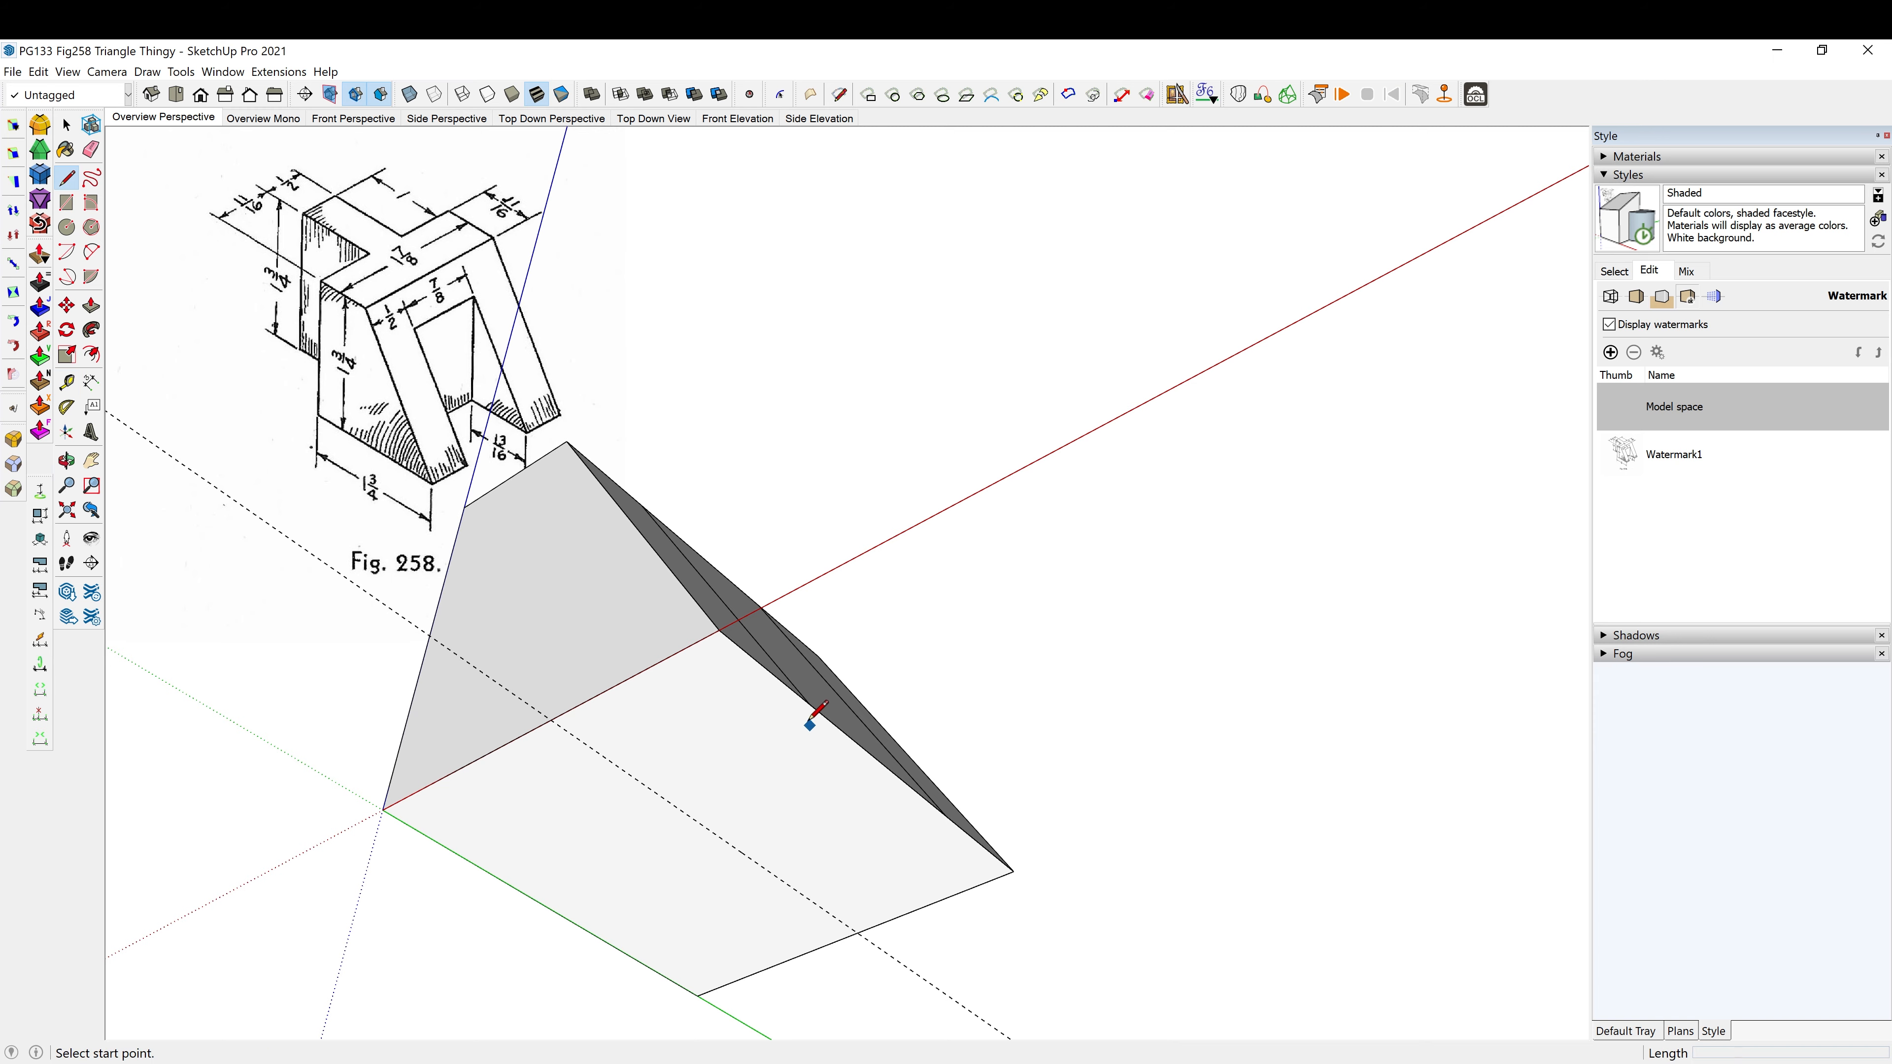
pyautogui.moveTo(811, 700); pyautogui.dragTo(809, 753, button='middle')
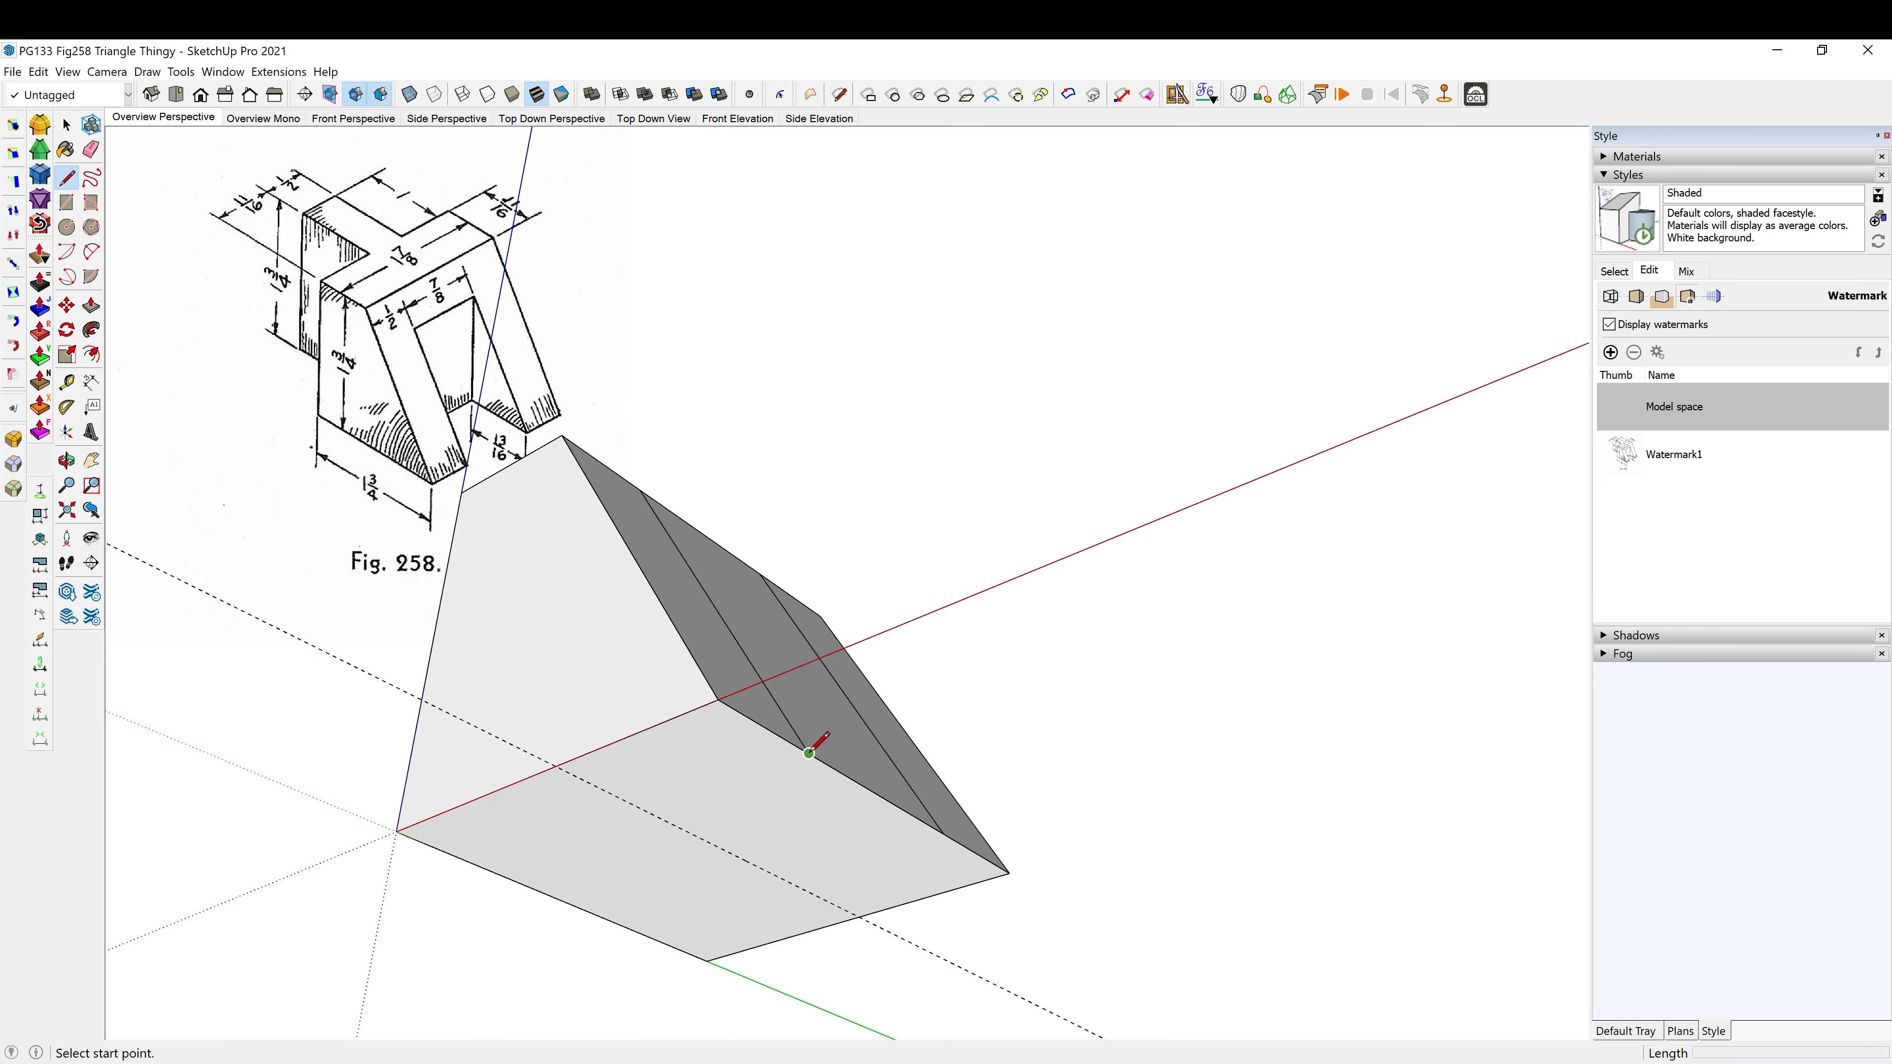
pyautogui.click(809, 753)
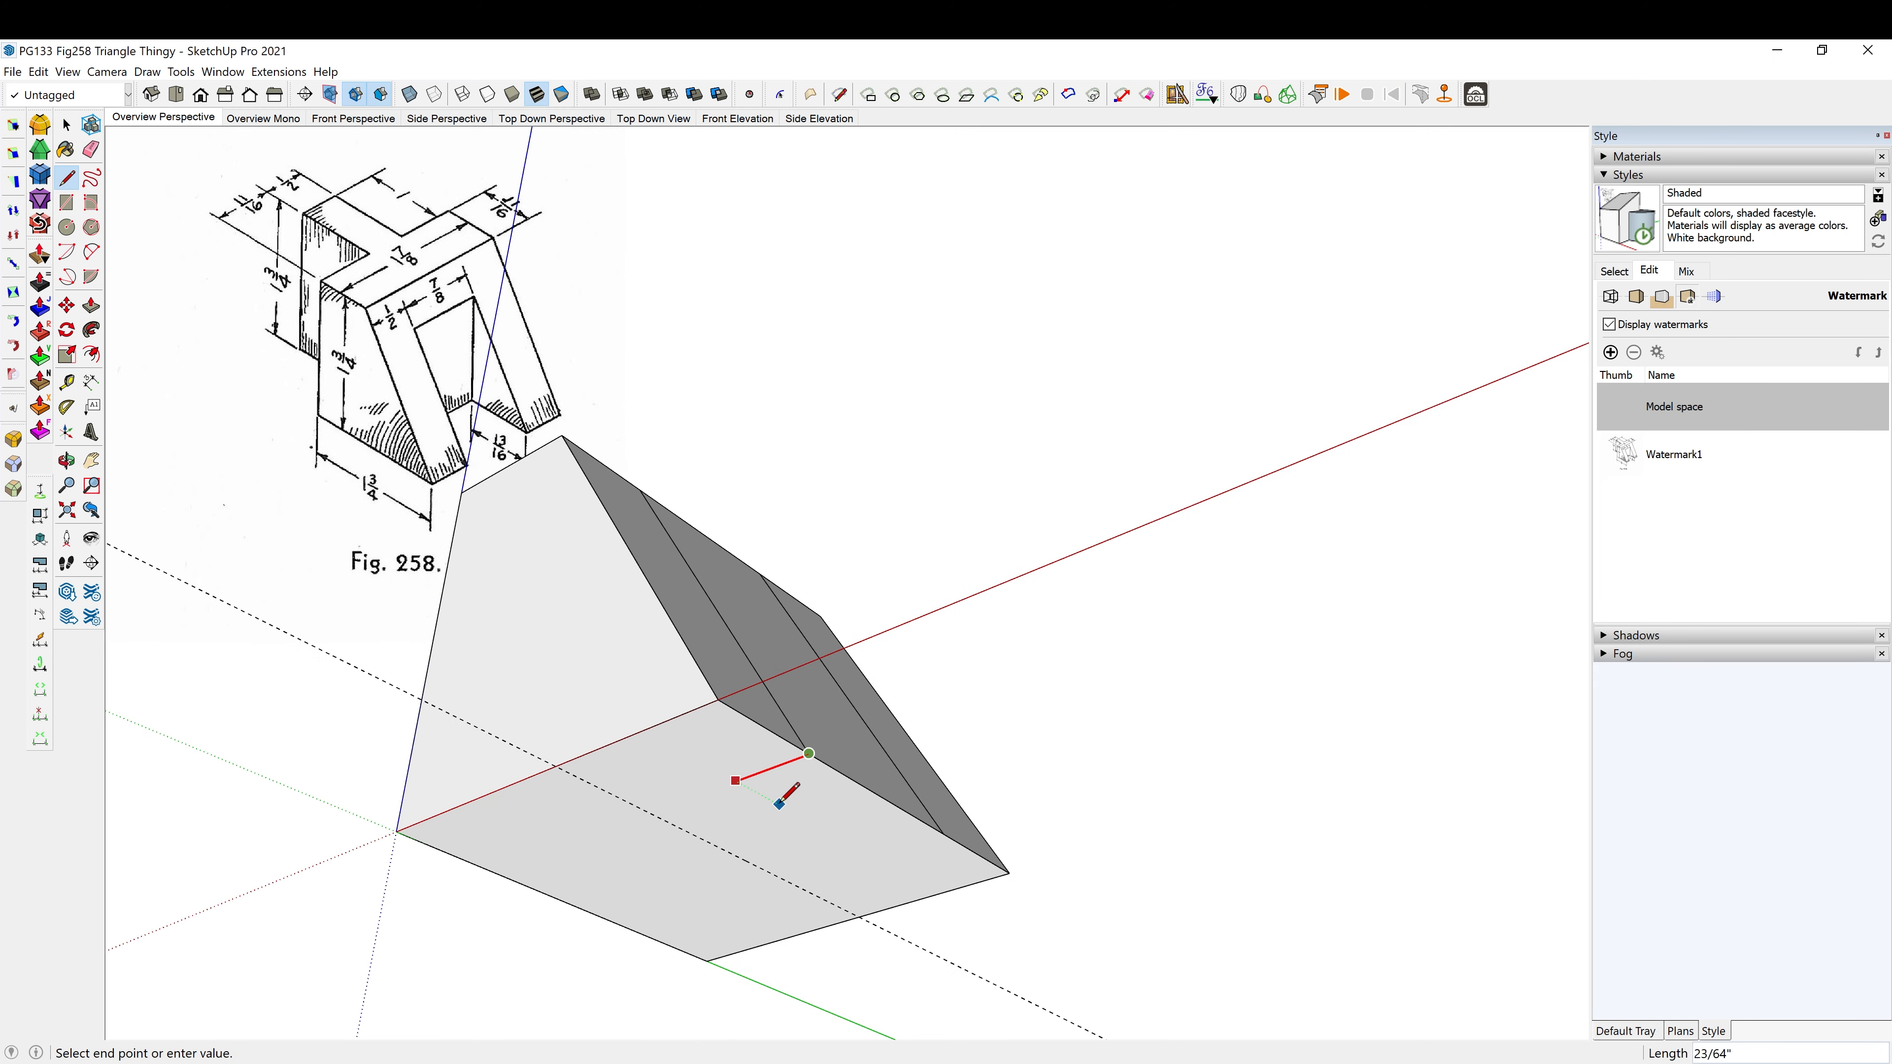
pyautogui.click(647, 811)
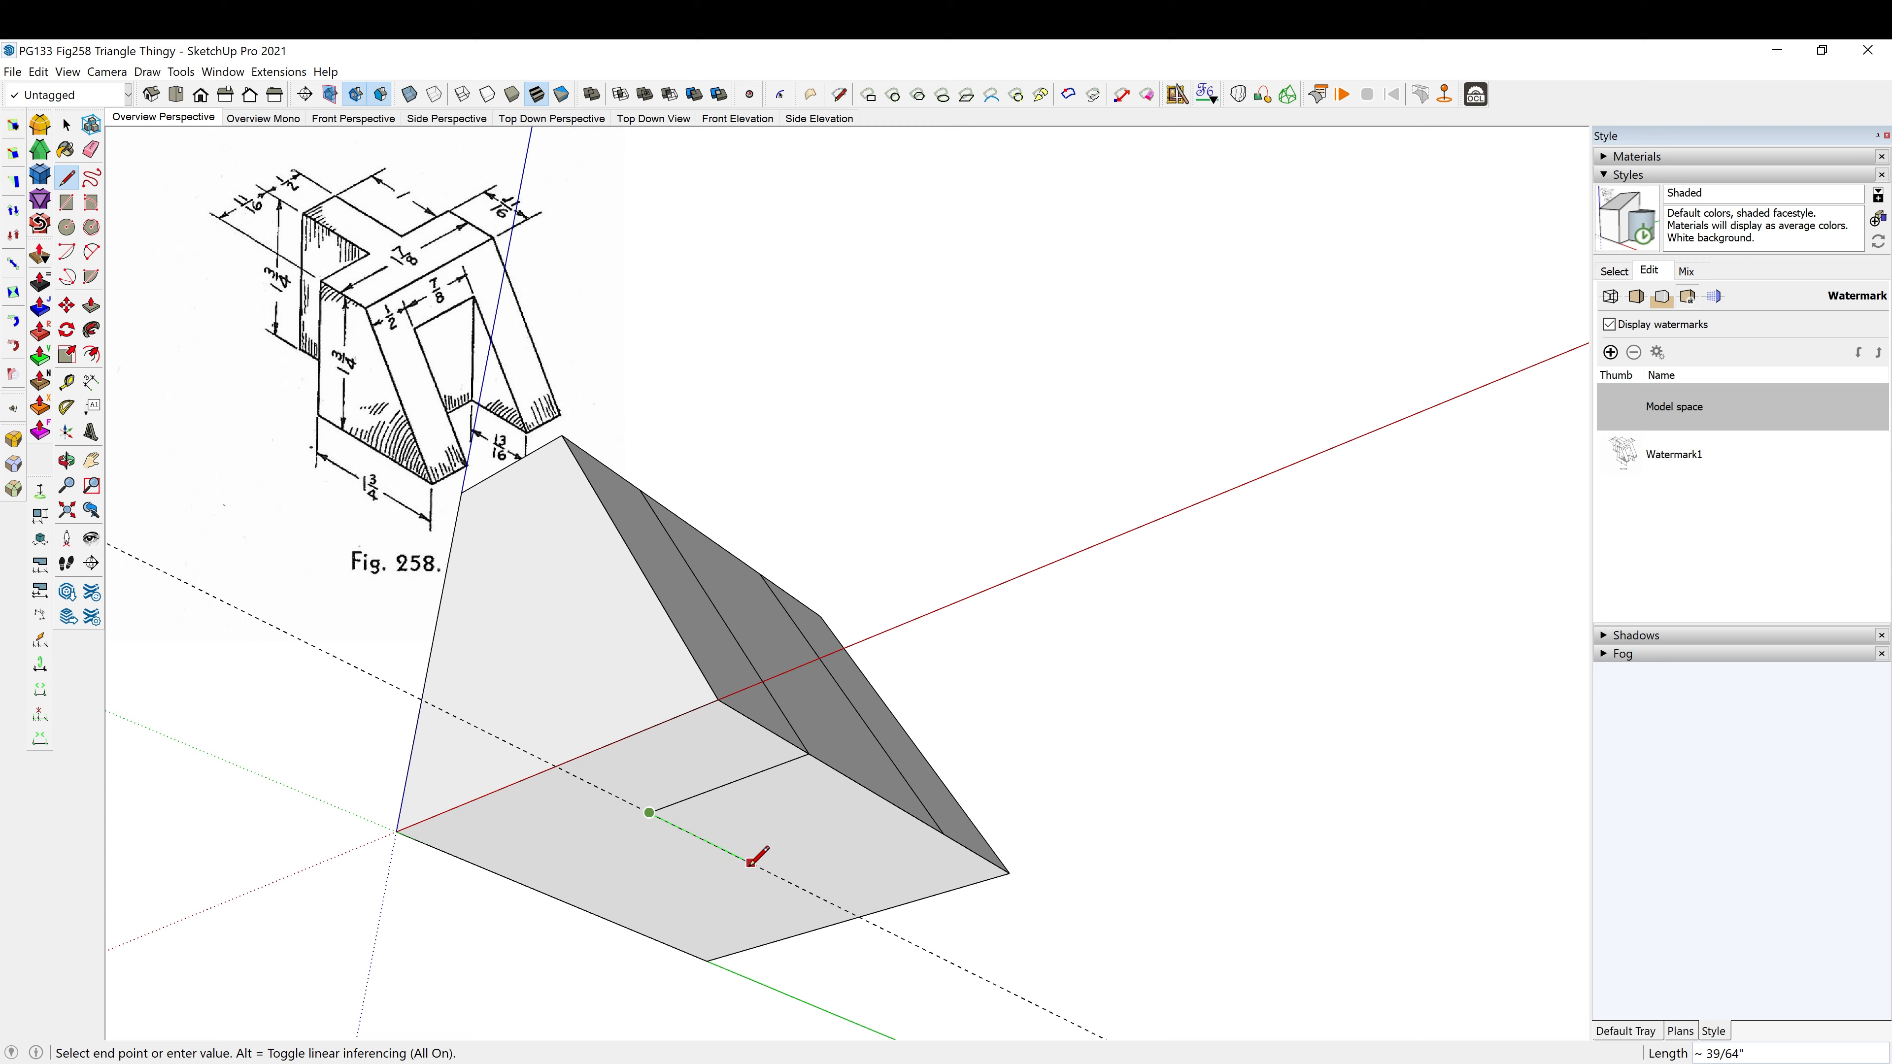
pyautogui.click(944, 833)
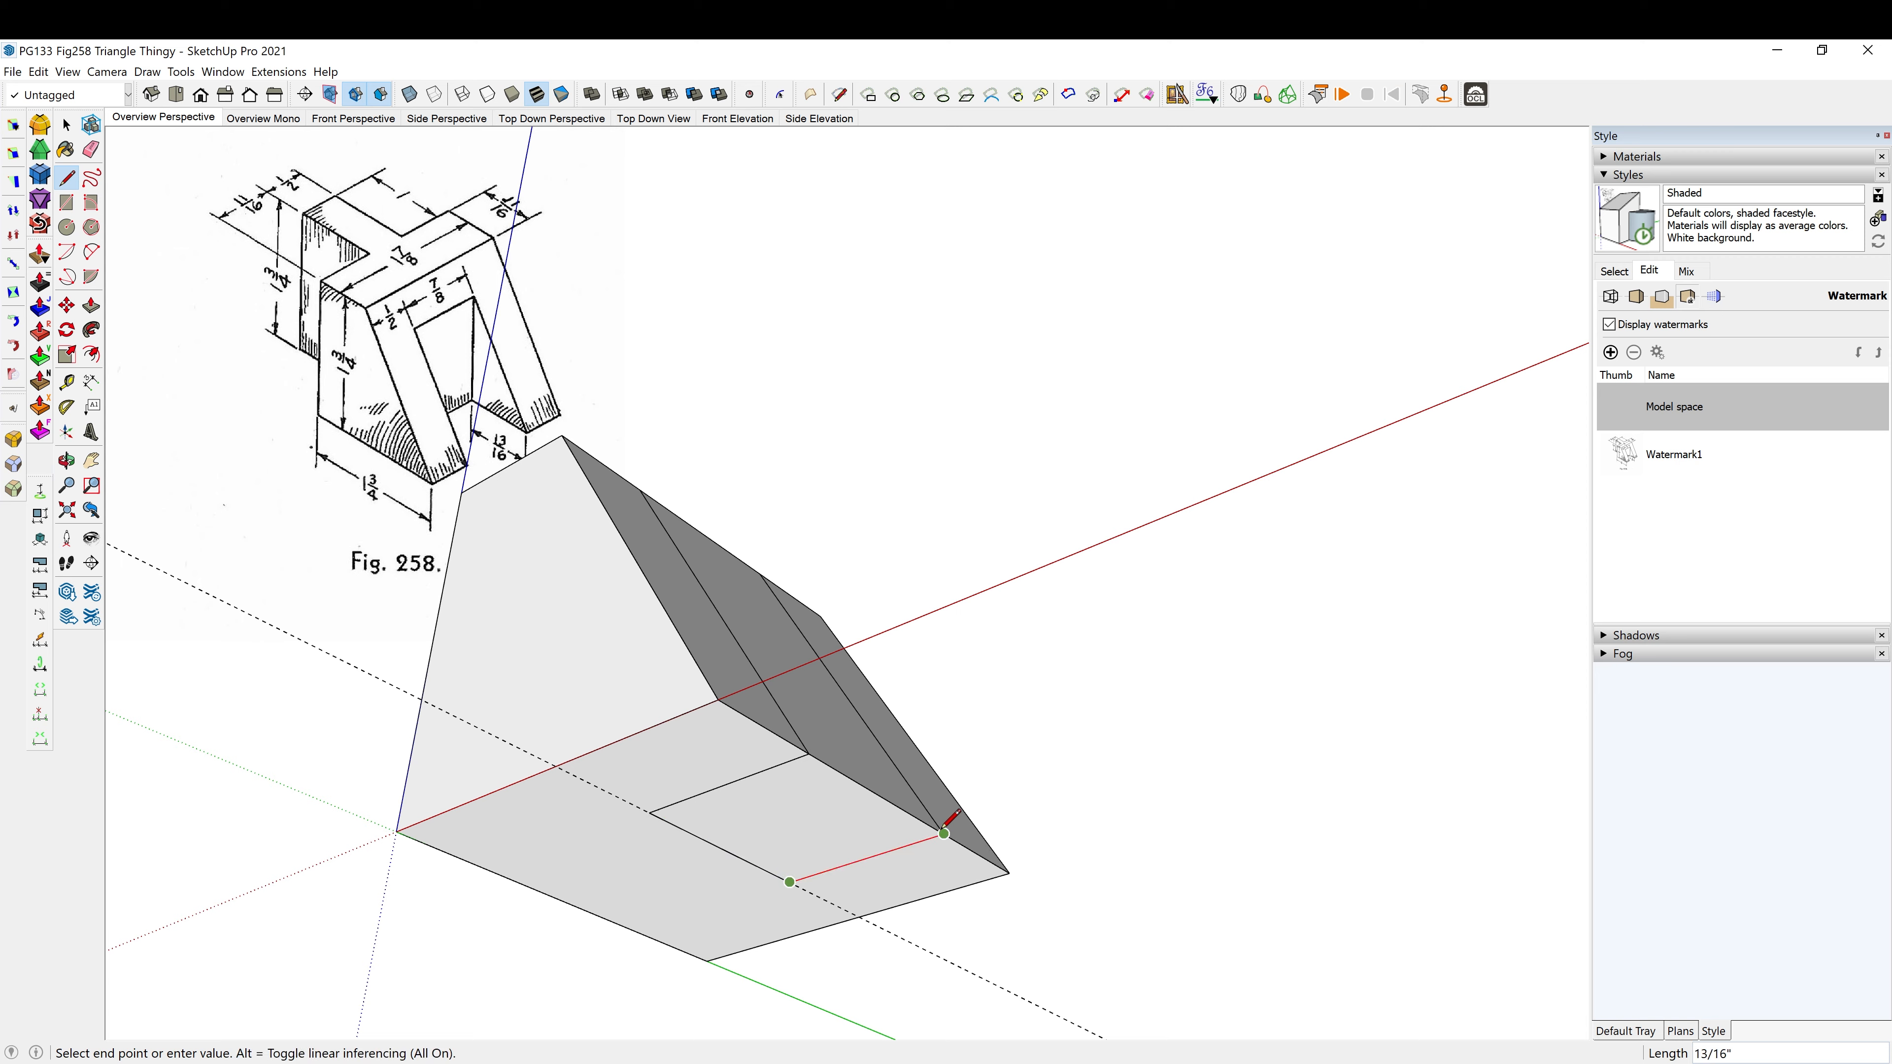
pyautogui.click(944, 833)
# Draw a vertical line from the recess outline's first inner corner, nearer the red axis, up through the sloped face.
pyautogui.moveTo(801, 895); pyautogui.dragTo(727, 448, button='middle')
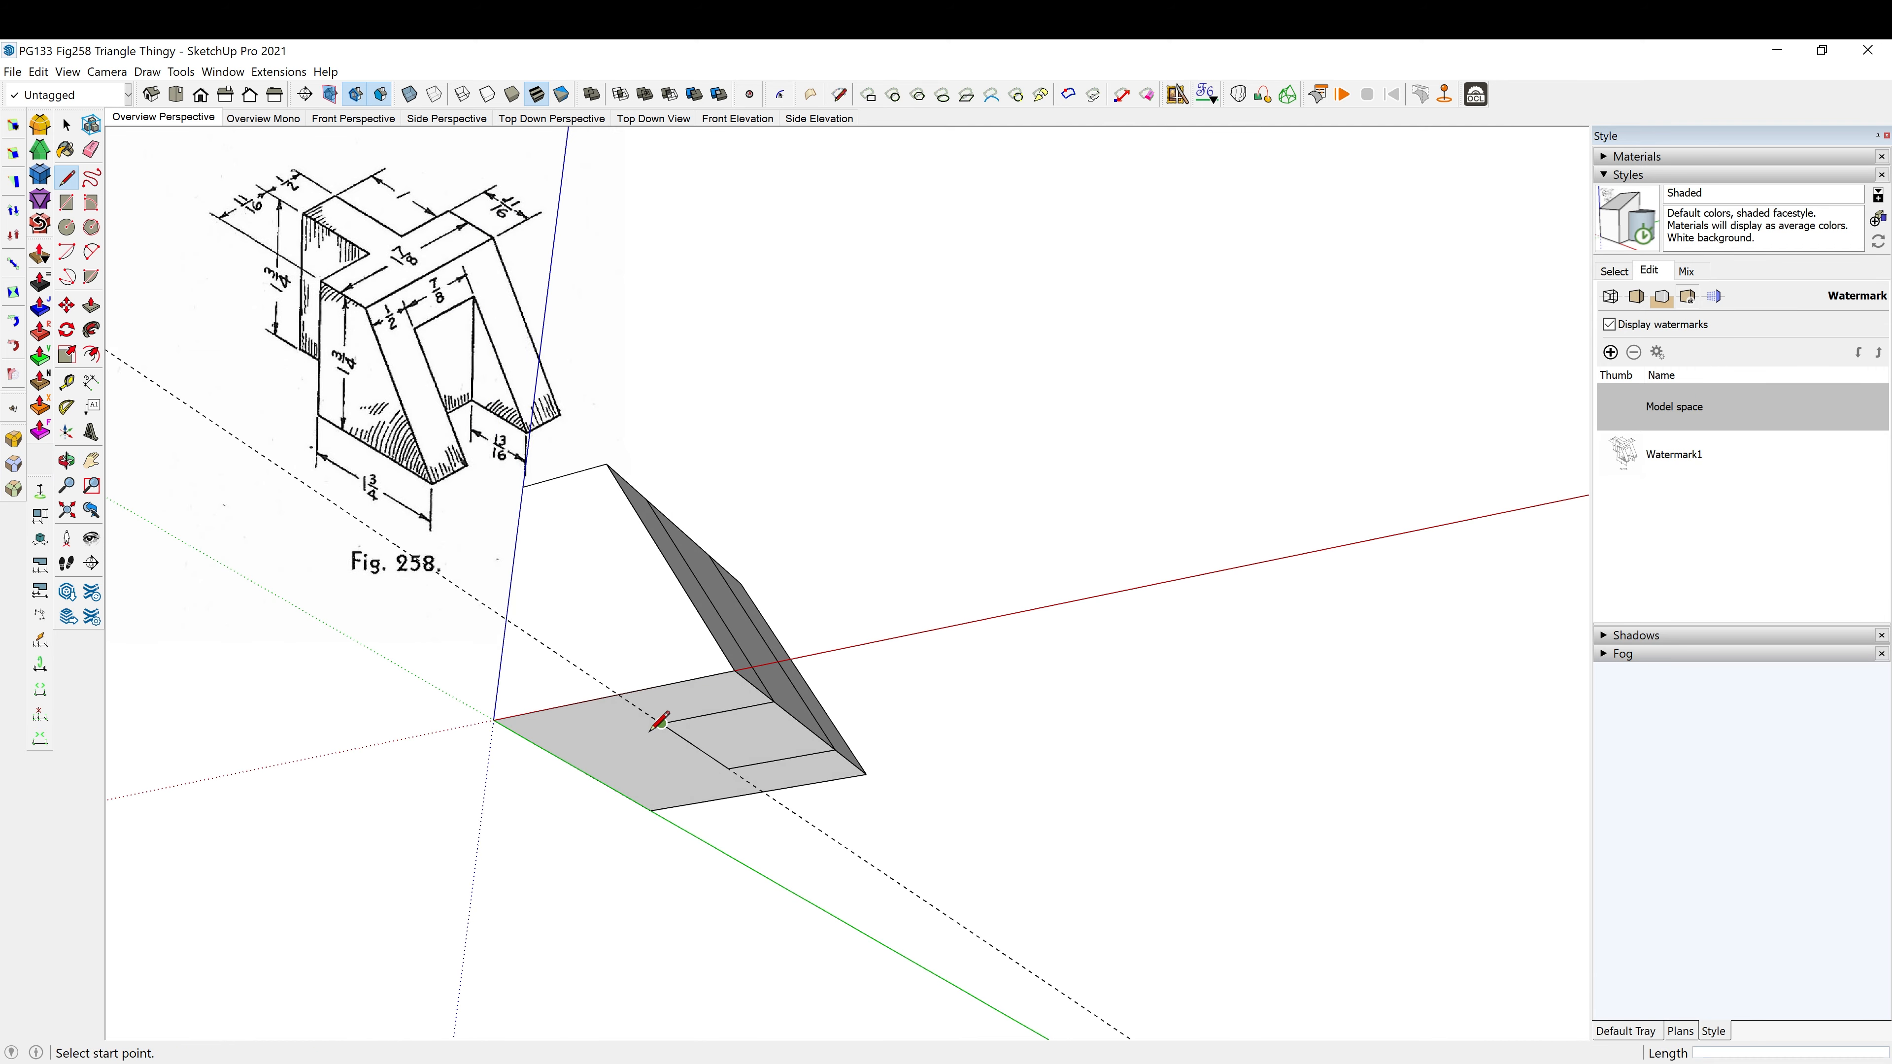
pyautogui.scroll(2, 660, 724)
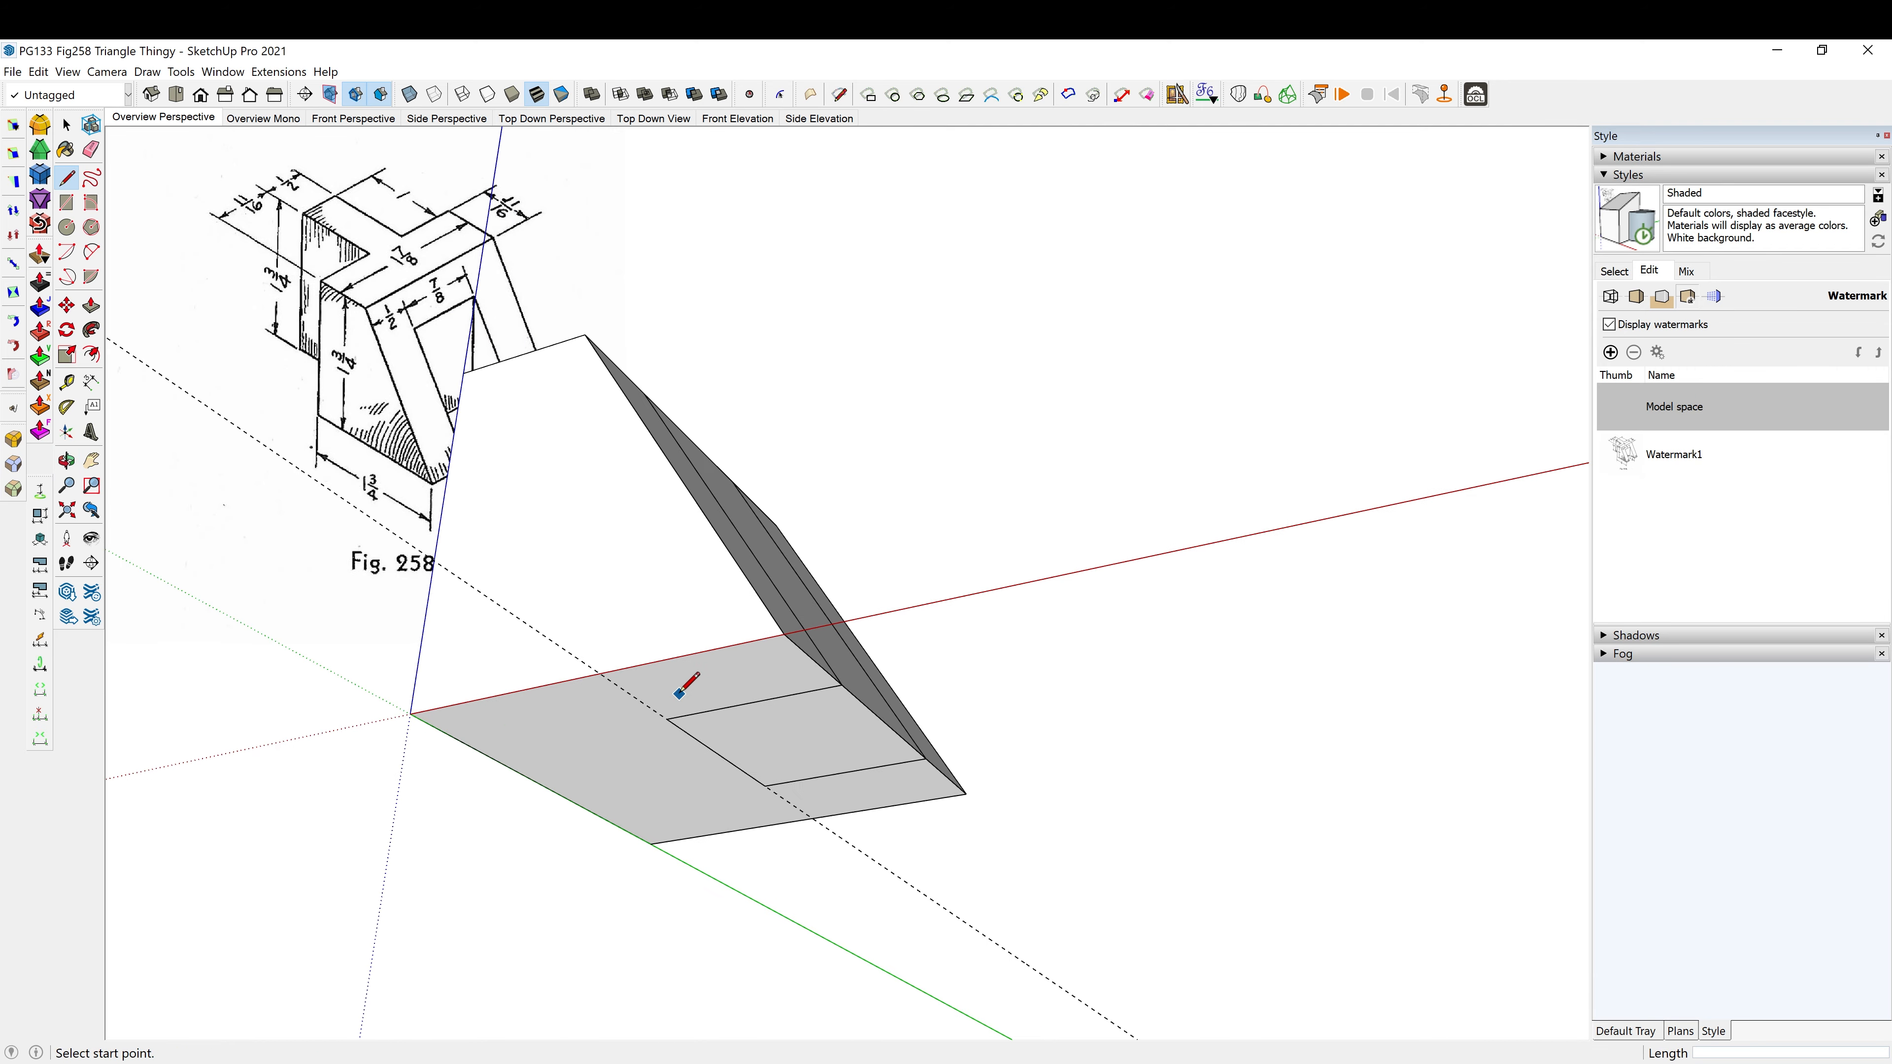
pyautogui.click(668, 719)
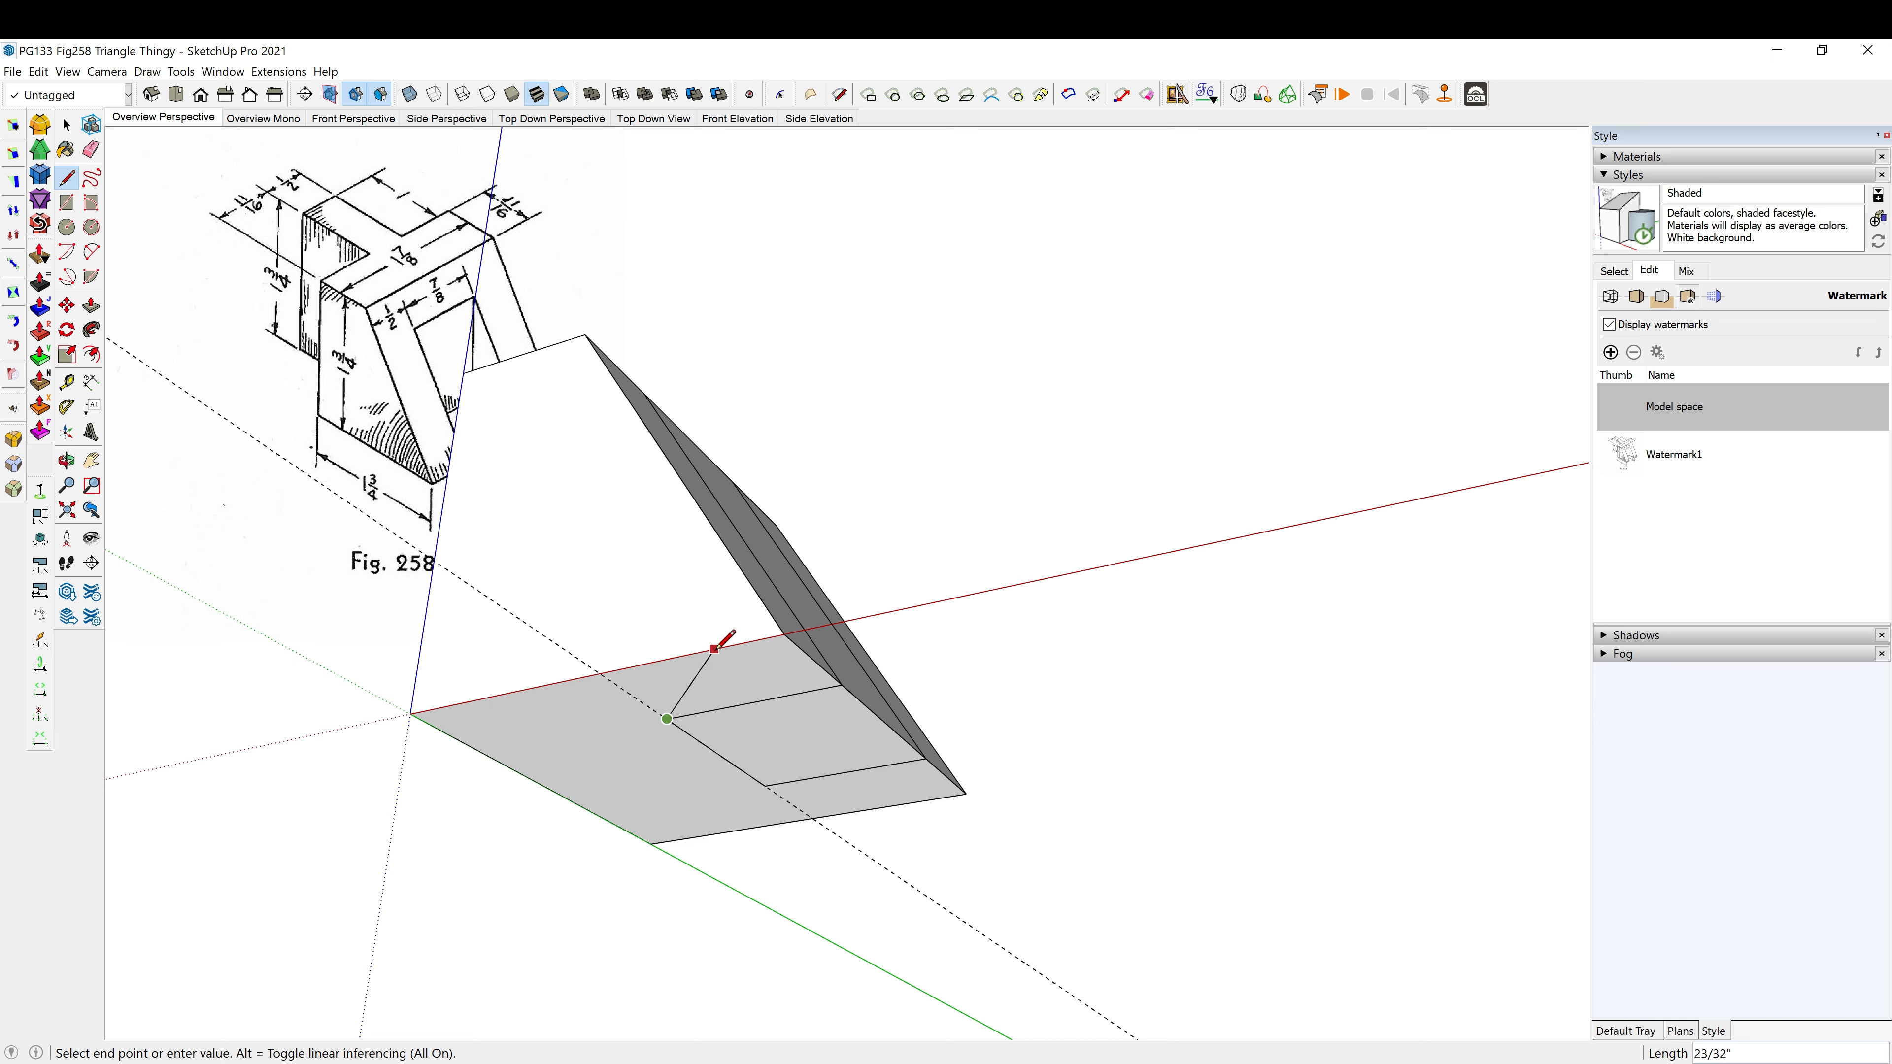
pyautogui.moveTo(780, 439); pyautogui.dragTo(710, 751, button='middle')
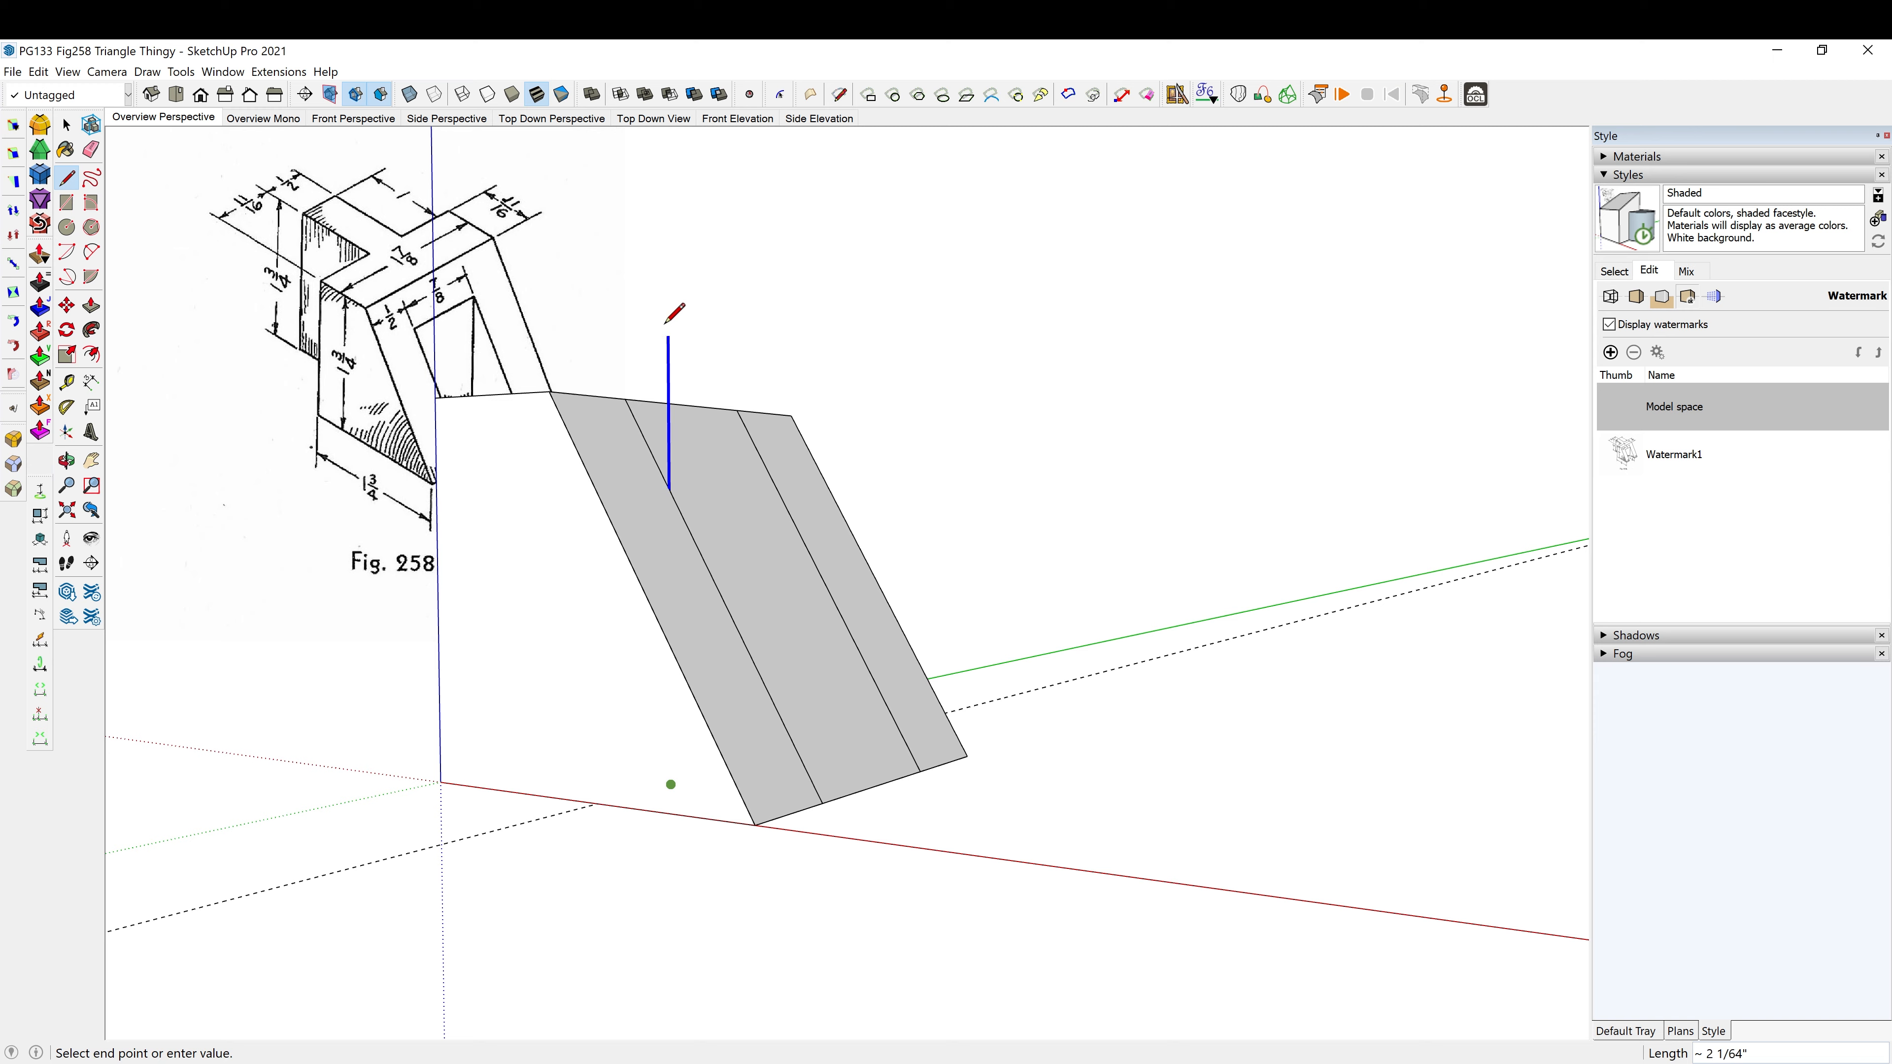
pyautogui.click(669, 363)
pyautogui.press('space')
pyautogui.moveTo(714, 549); pyautogui.dragTo(719, 262, button='middle')
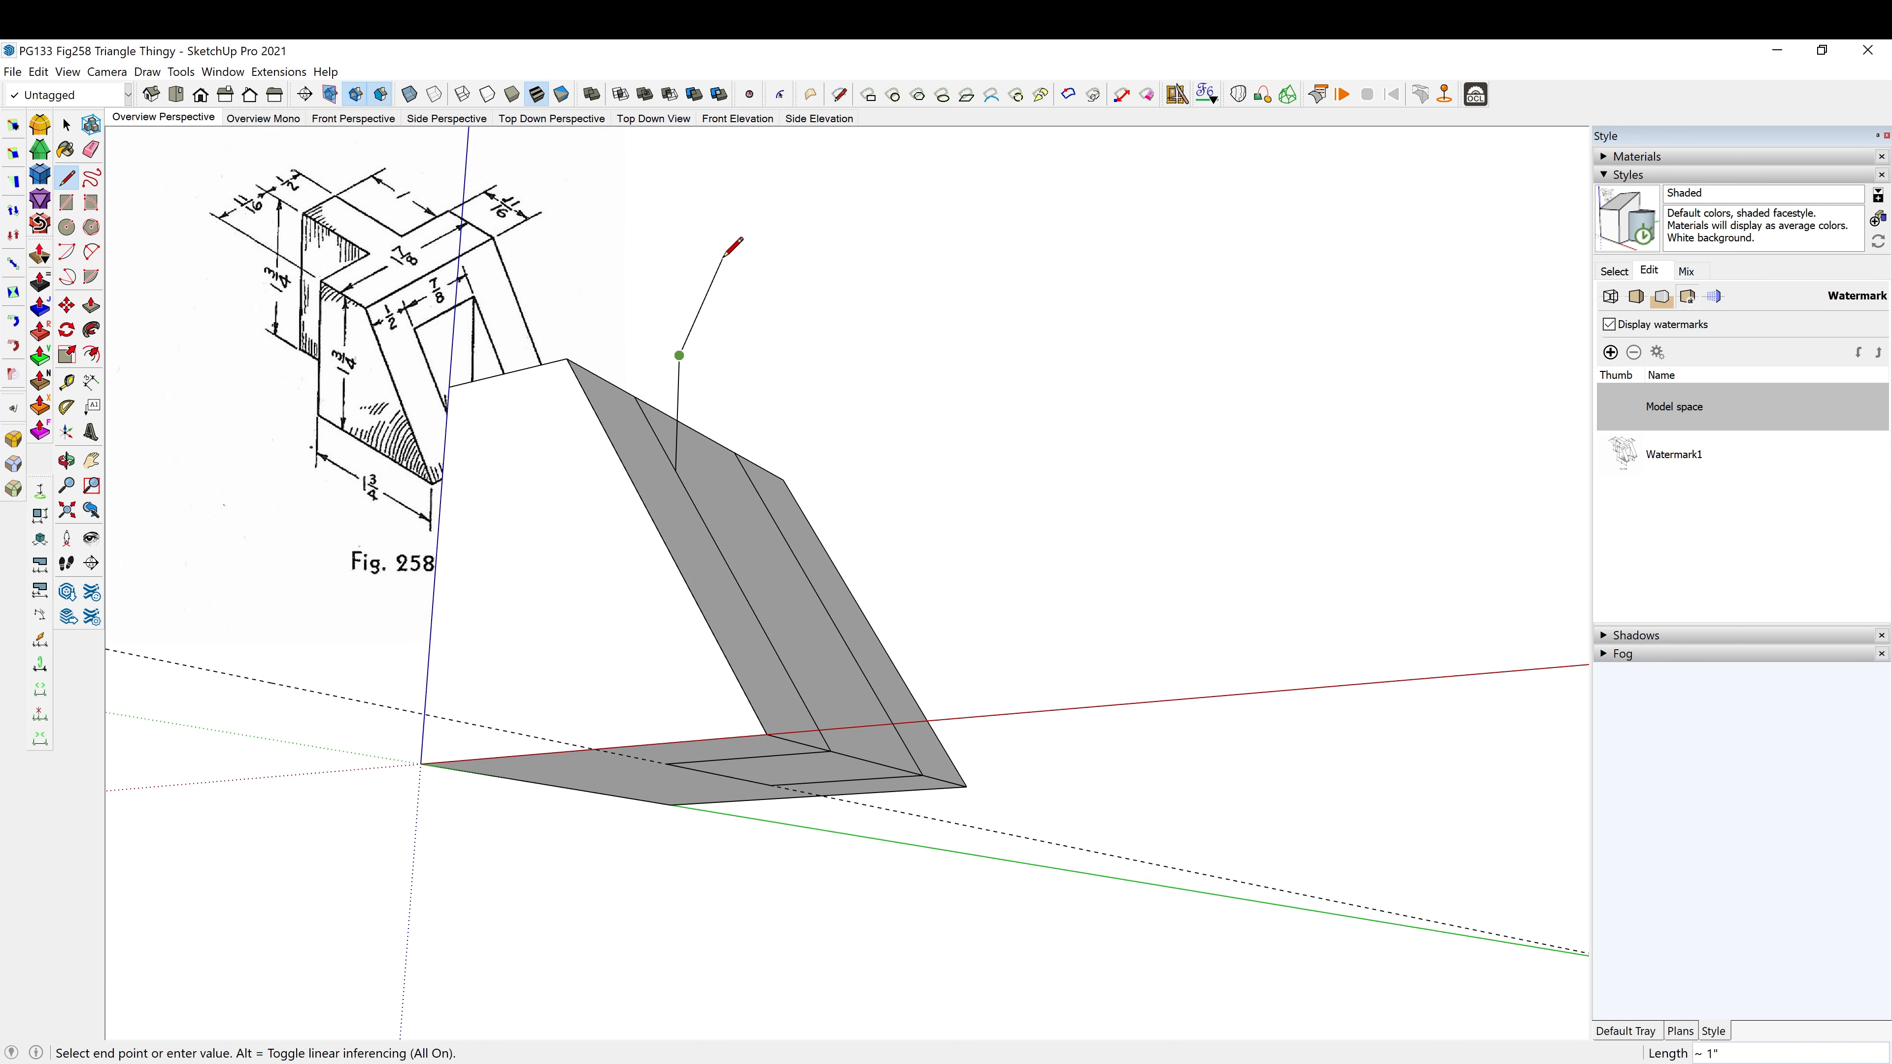
# Draw a vertical line from the recess outline's other inner corner up through the sloped face.
pyautogui.moveTo(775, 734); pyautogui.dragTo(771, 806, button='middle')
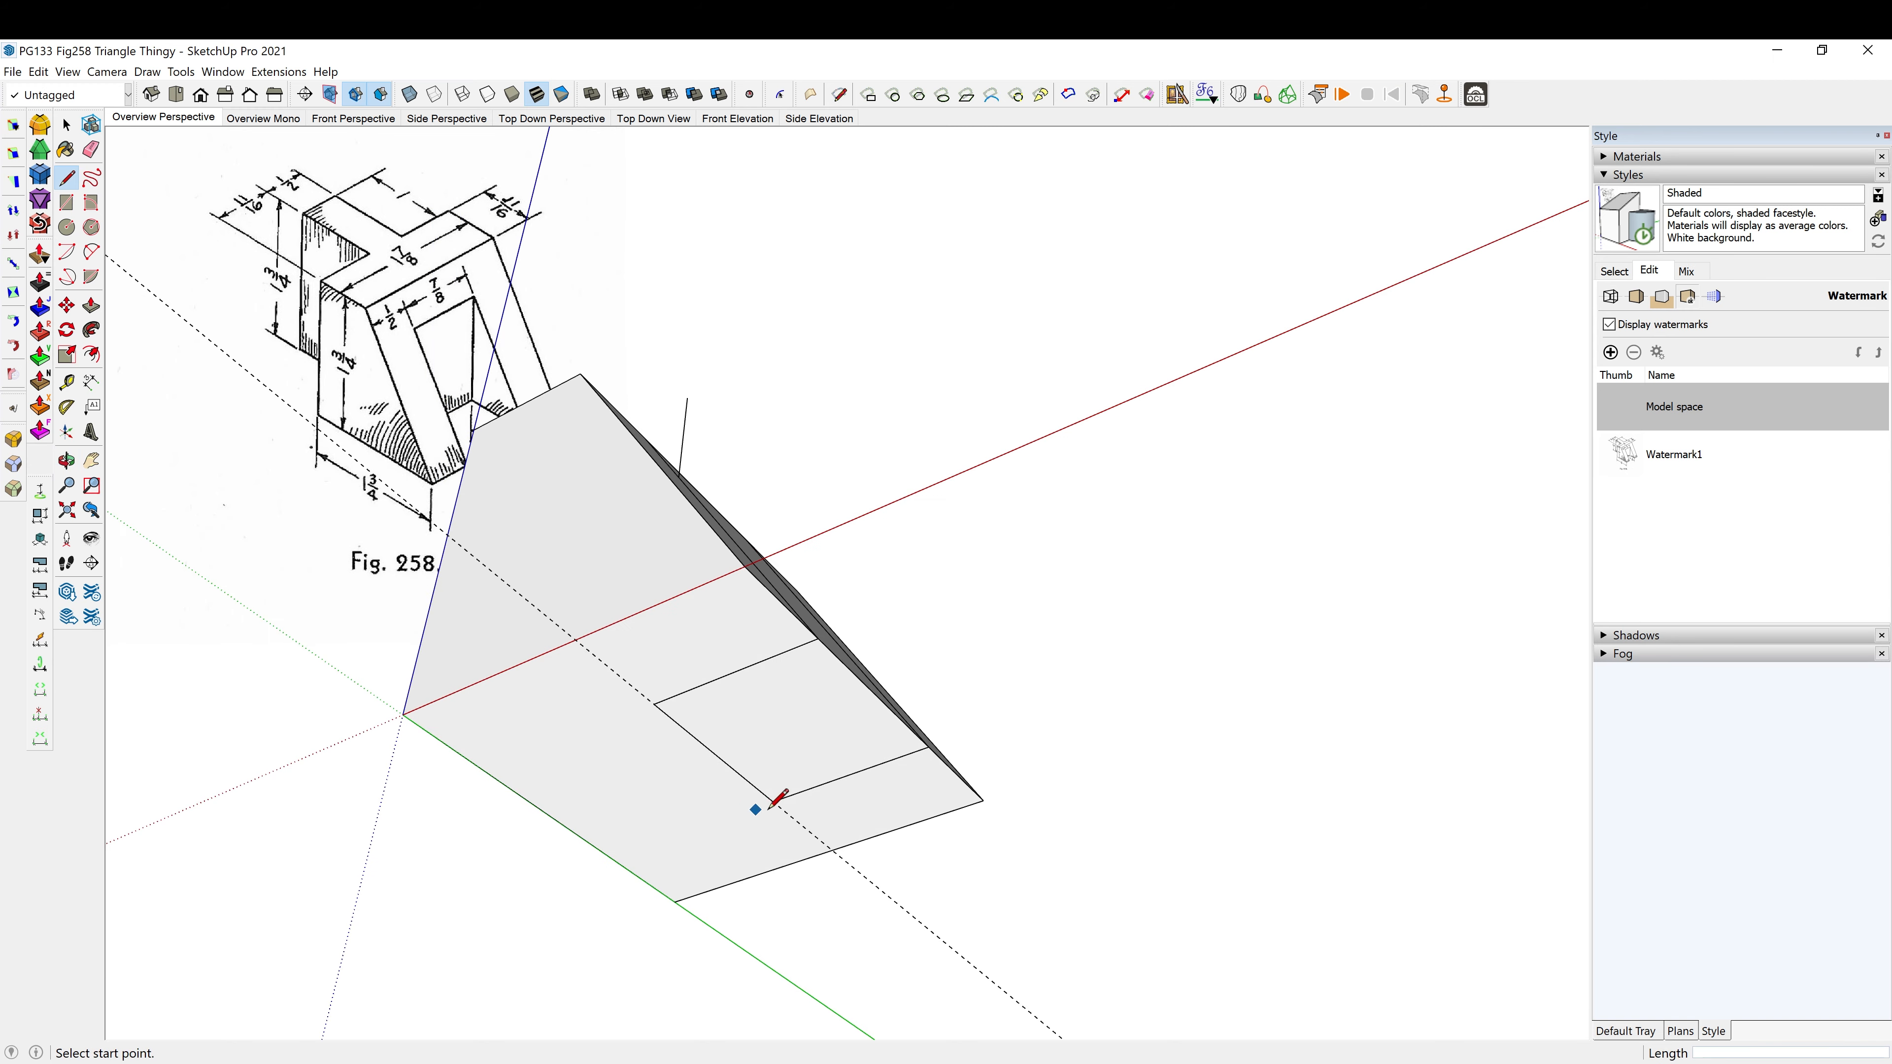
pyautogui.click(774, 801)
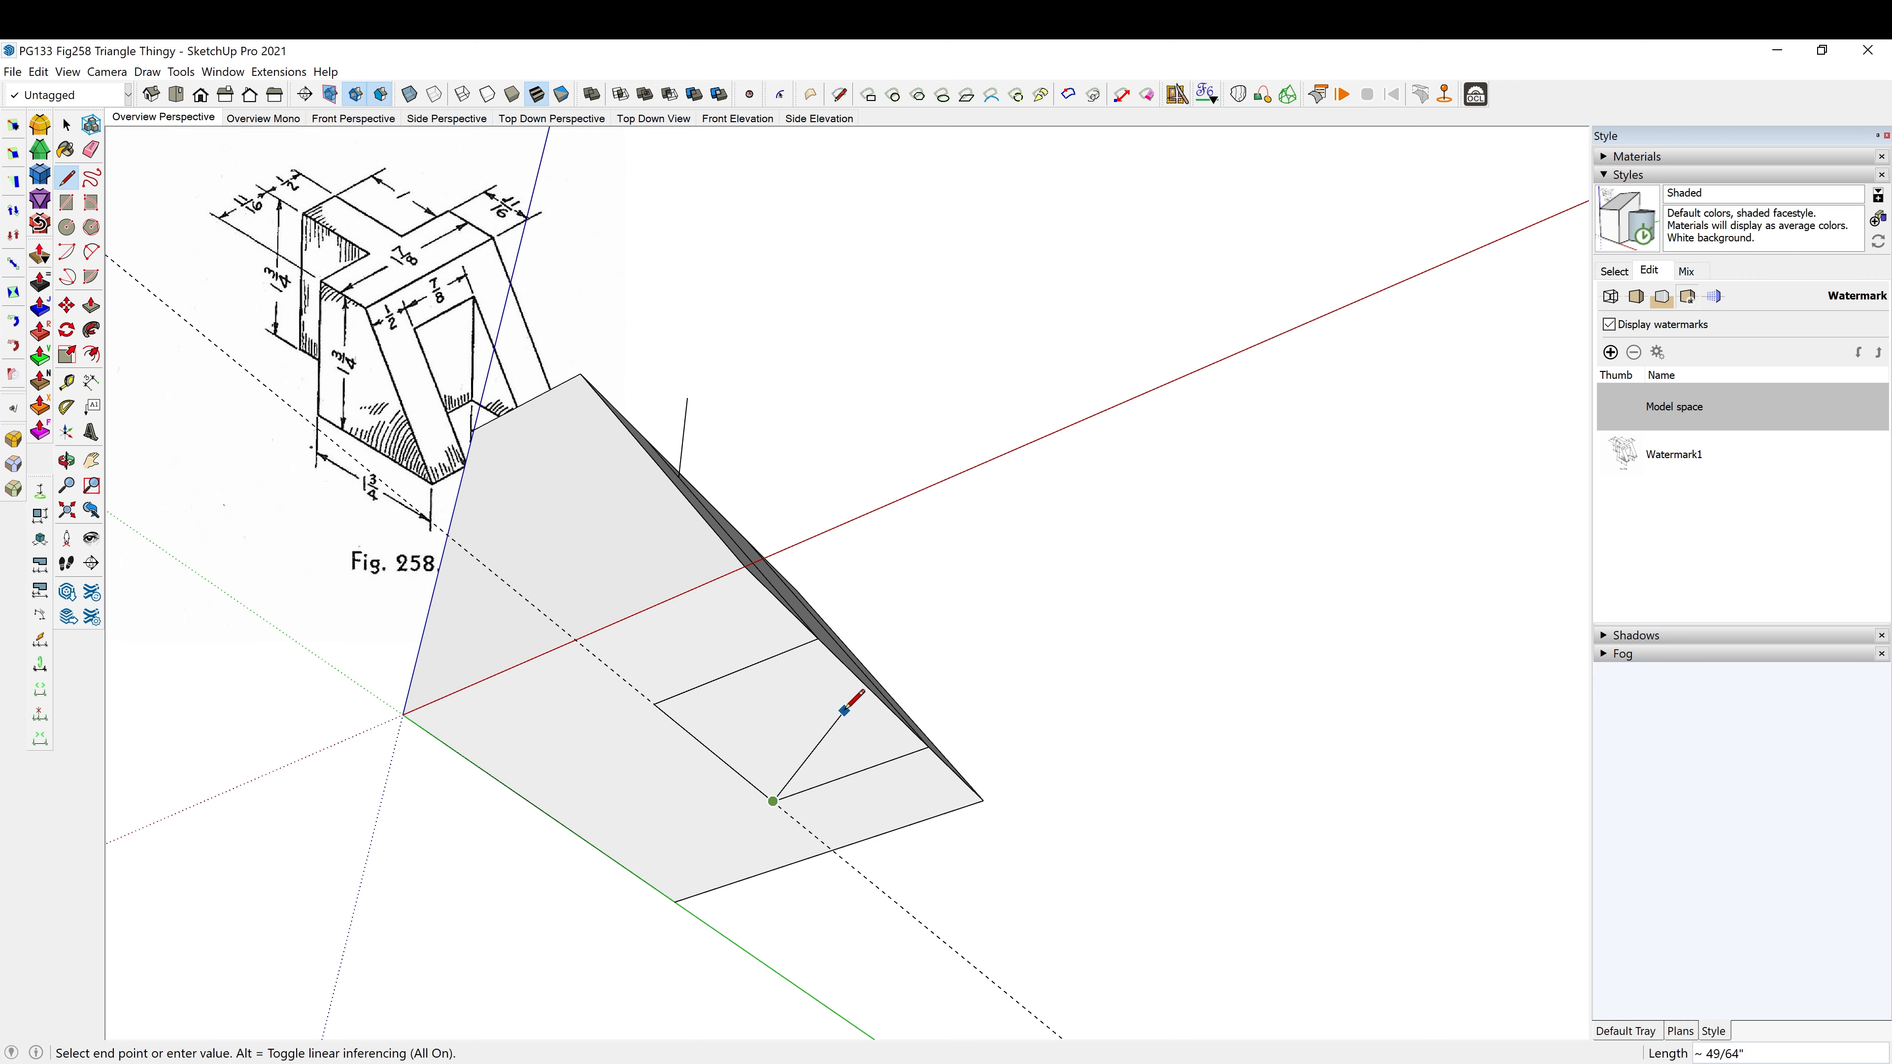
pyautogui.moveTo(845, 697); pyautogui.dragTo(815, 440, button='middle')
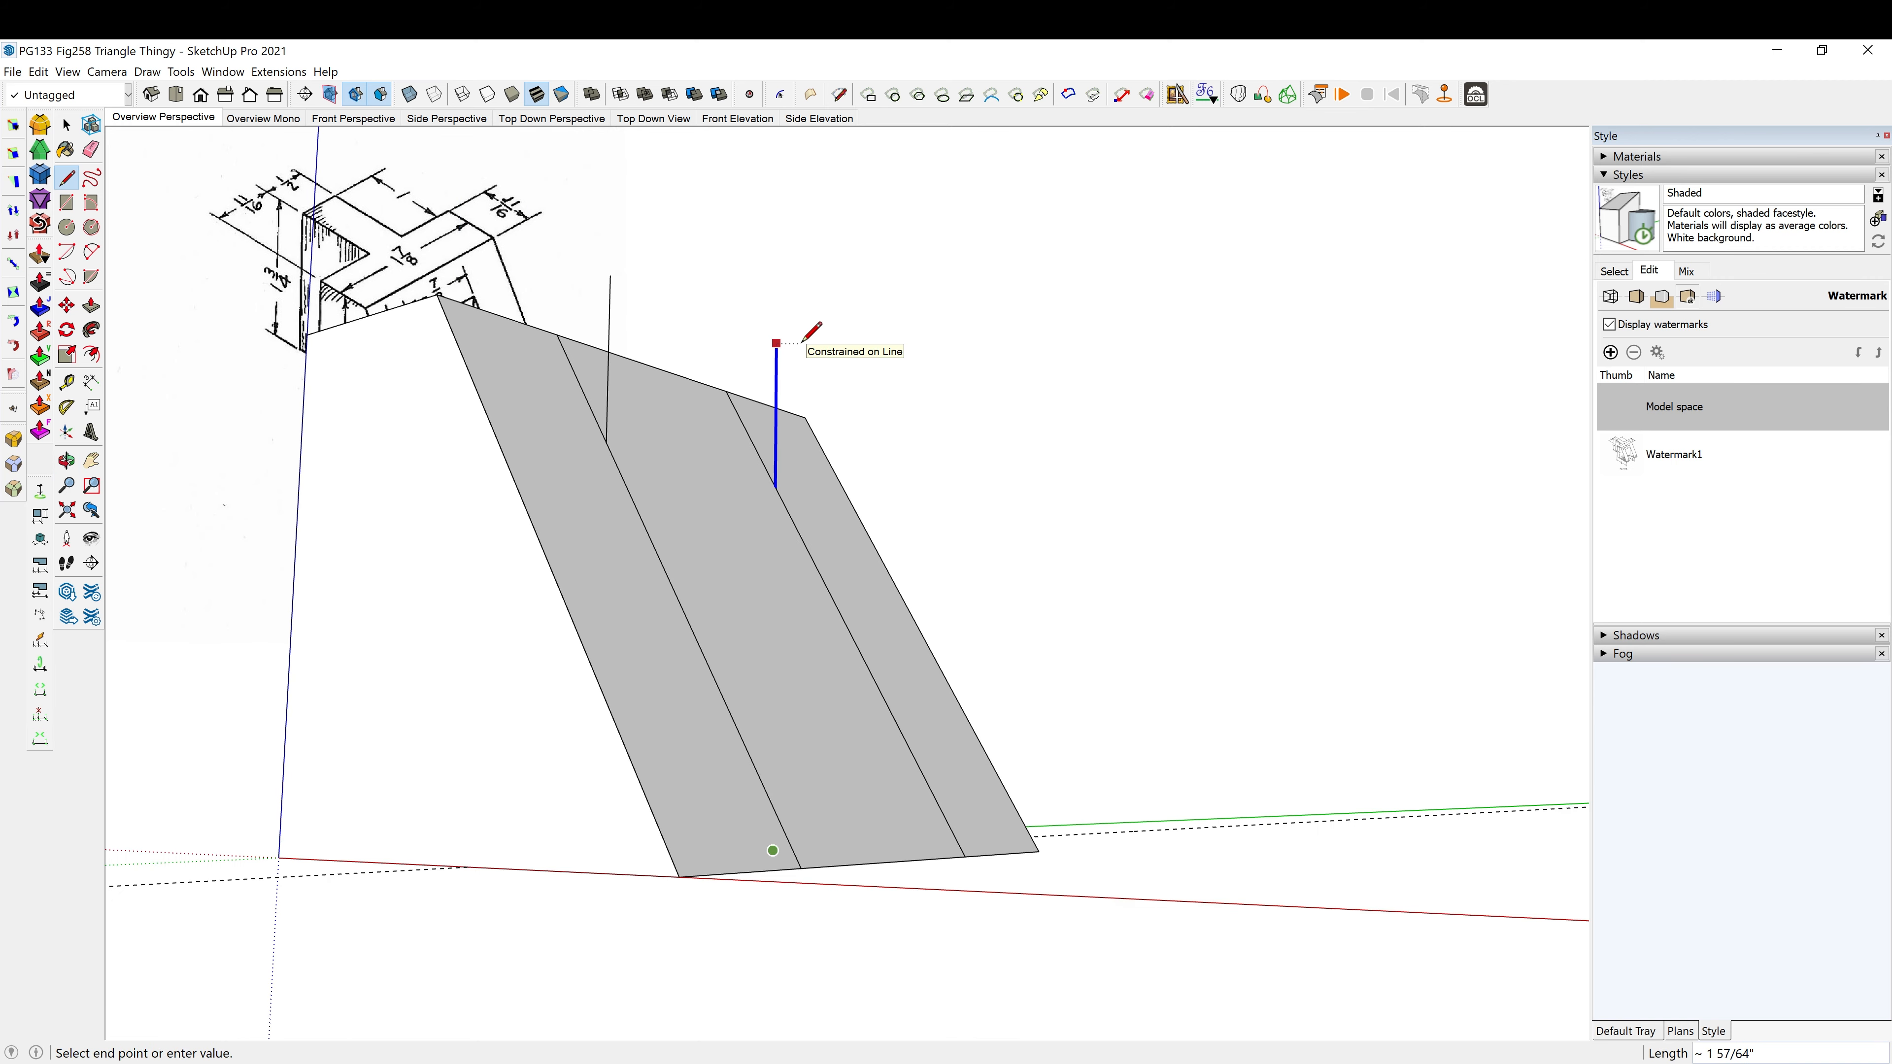
pyautogui.click(774, 339)
pyautogui.moveTo(775, 339); pyautogui.dragTo(534, 478, button='middle')
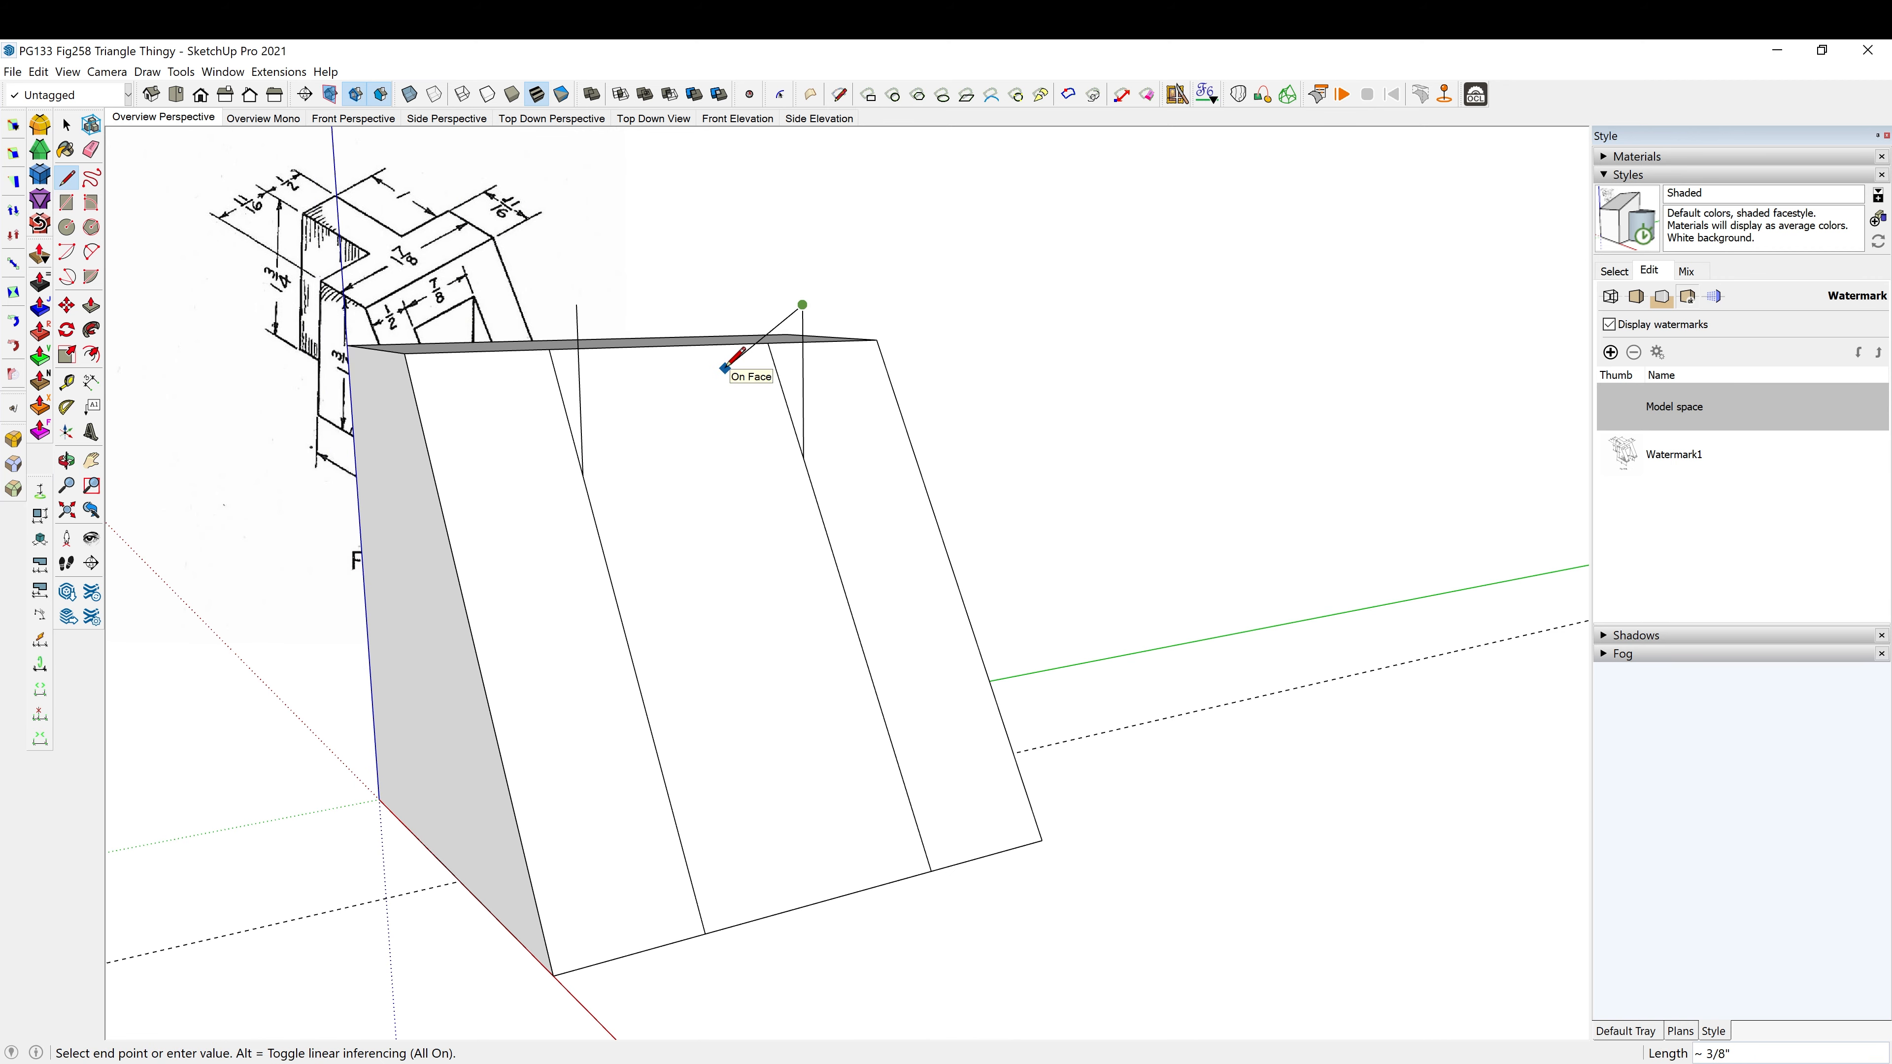
# Join the two points where the vertical lines pierce the sloped face with a line parallel to the green axis.
pyautogui.press('Escape')
pyautogui.click(584, 476)
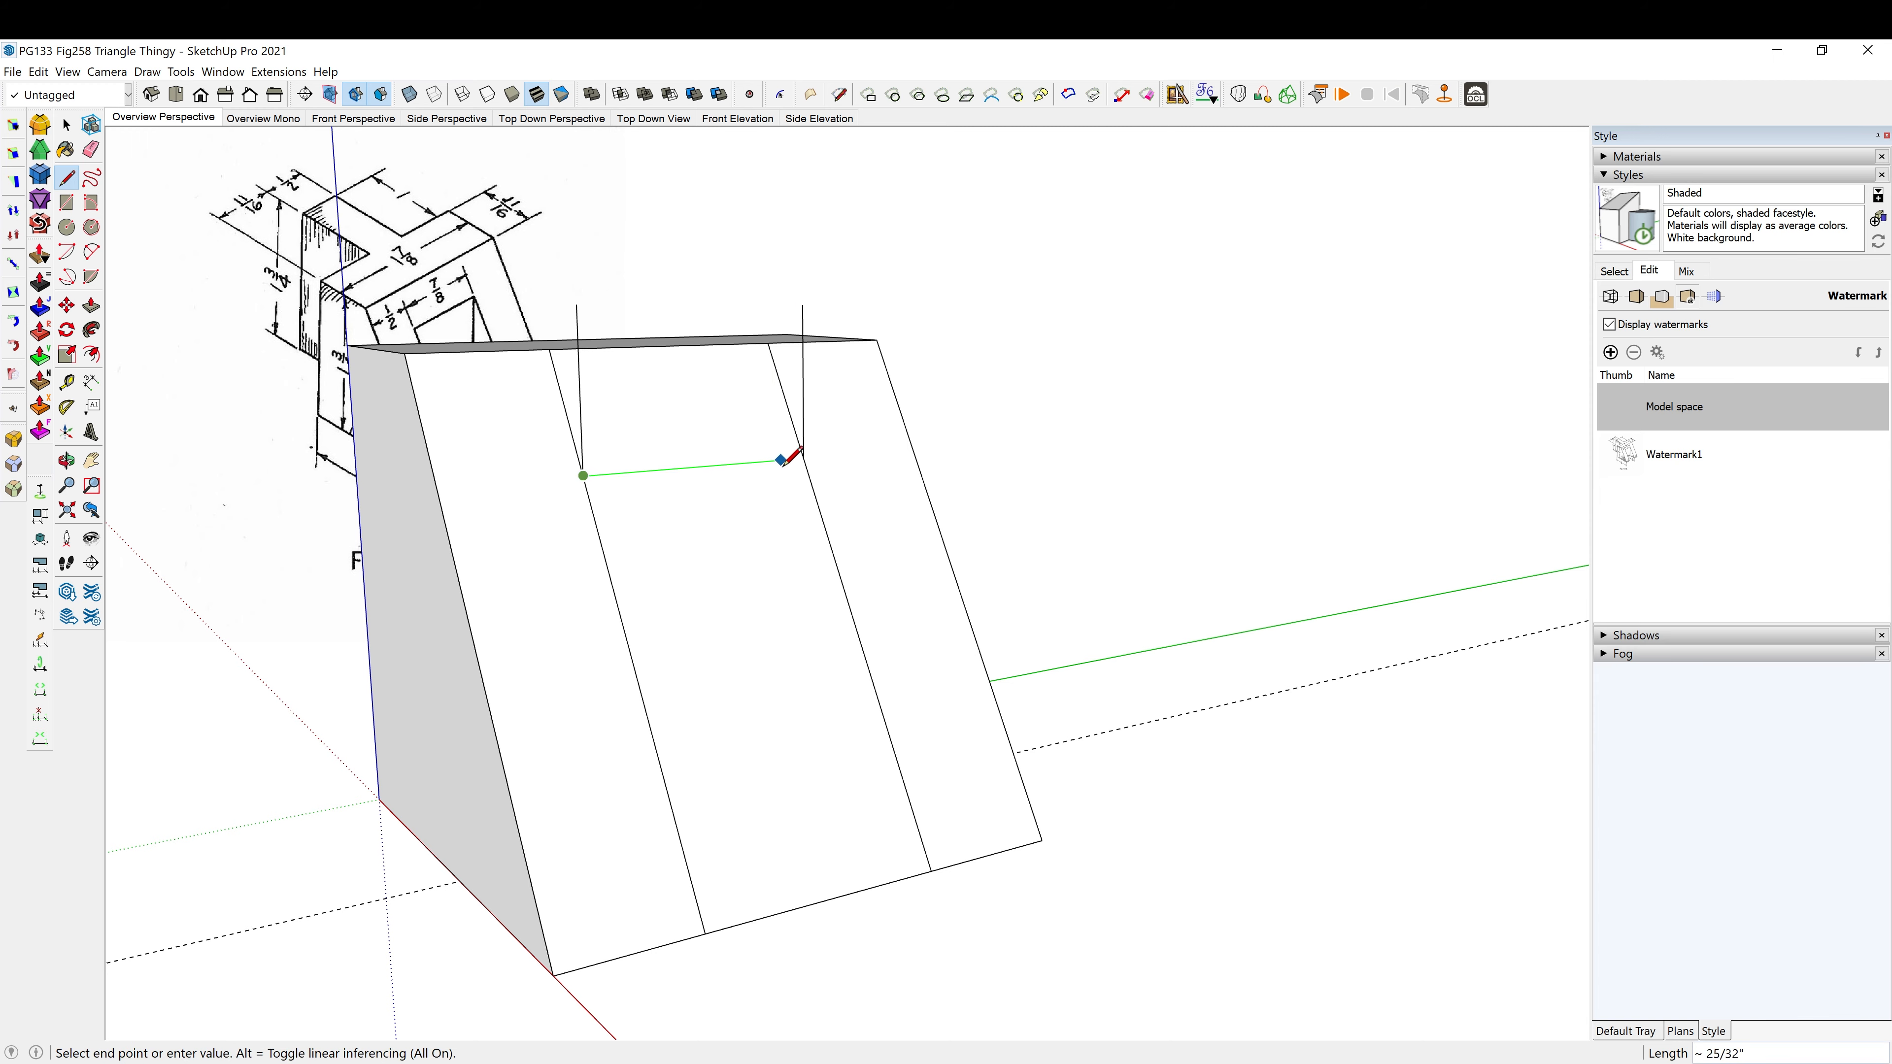
pyautogui.click(804, 457)
pyautogui.moveTo(802, 443)
pyautogui.mouseDown(button='middle')
pyautogui.moveTo(989, 557)
pyautogui.moveTo(791, 433)
pyautogui.mouseUp(button='middle')
pyautogui.press('space')
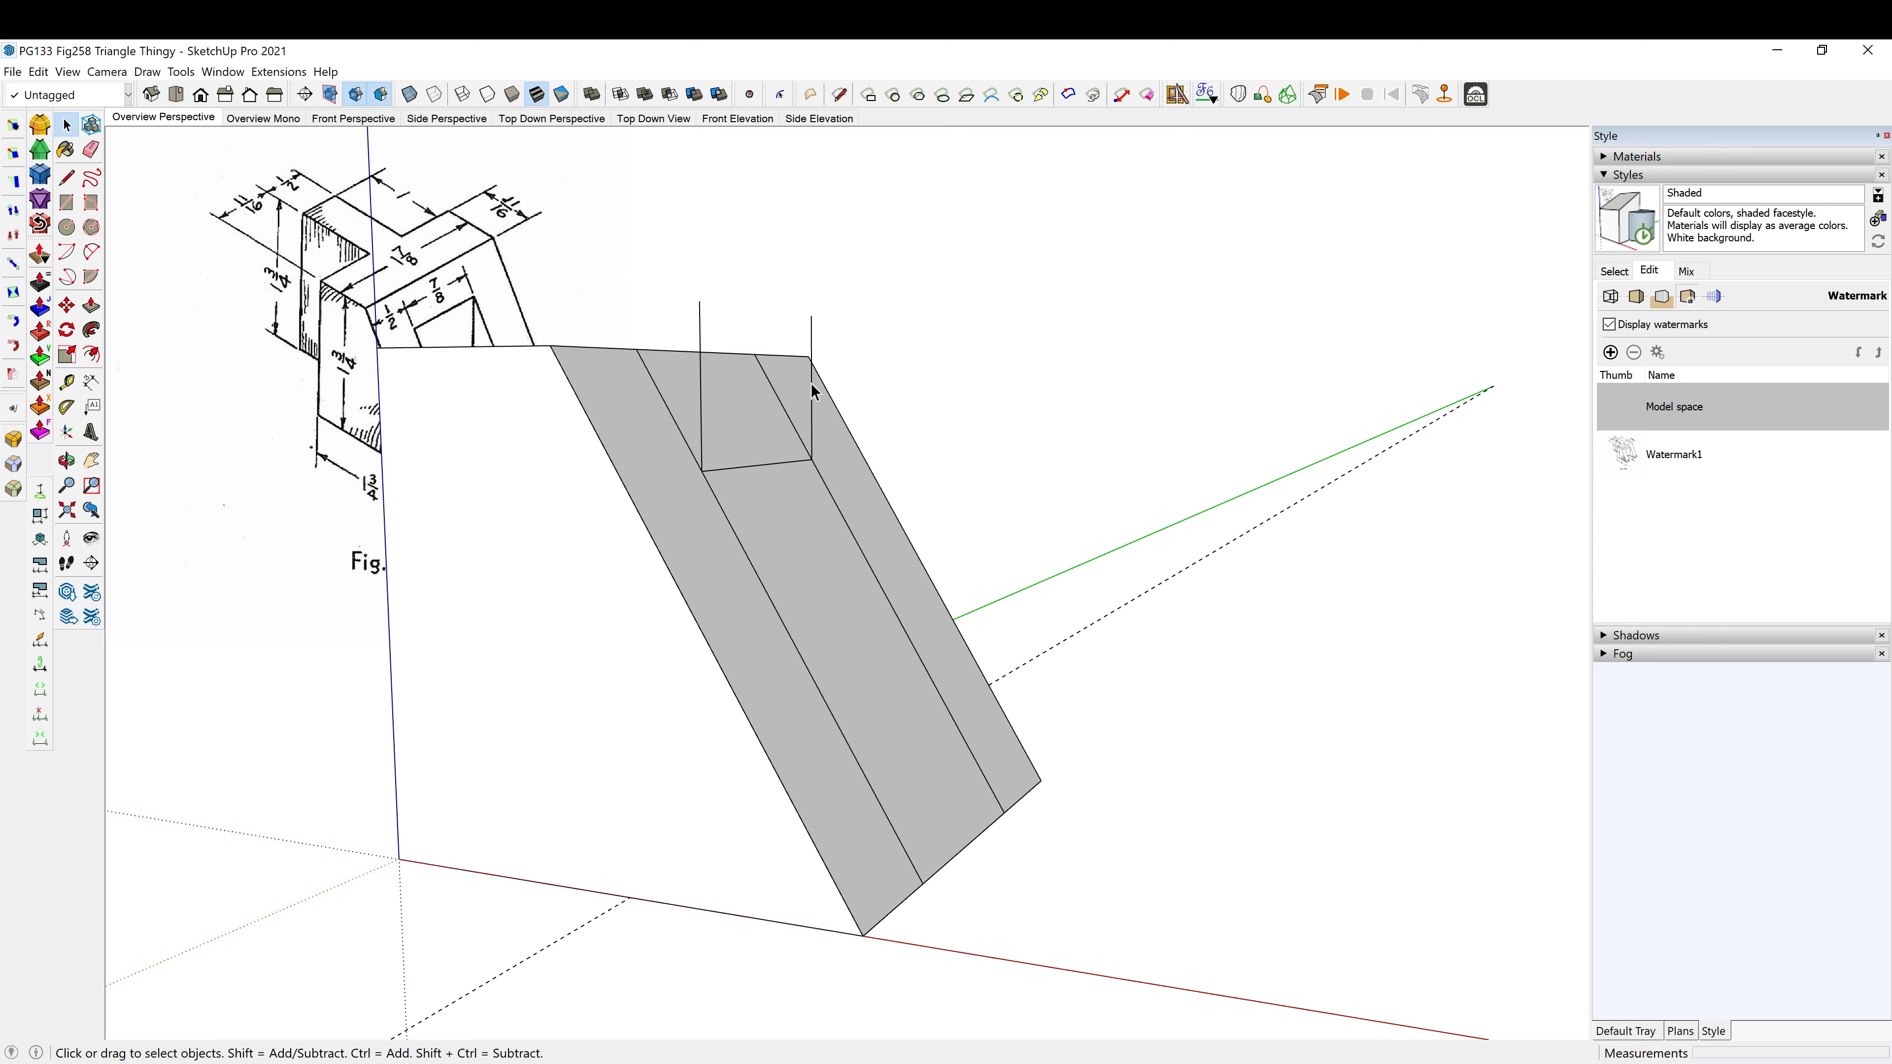
# Delete the excess vertical and slanted segments above the crossline, and remove the faces closing the opening between the legs.
pyautogui.click(811, 391)
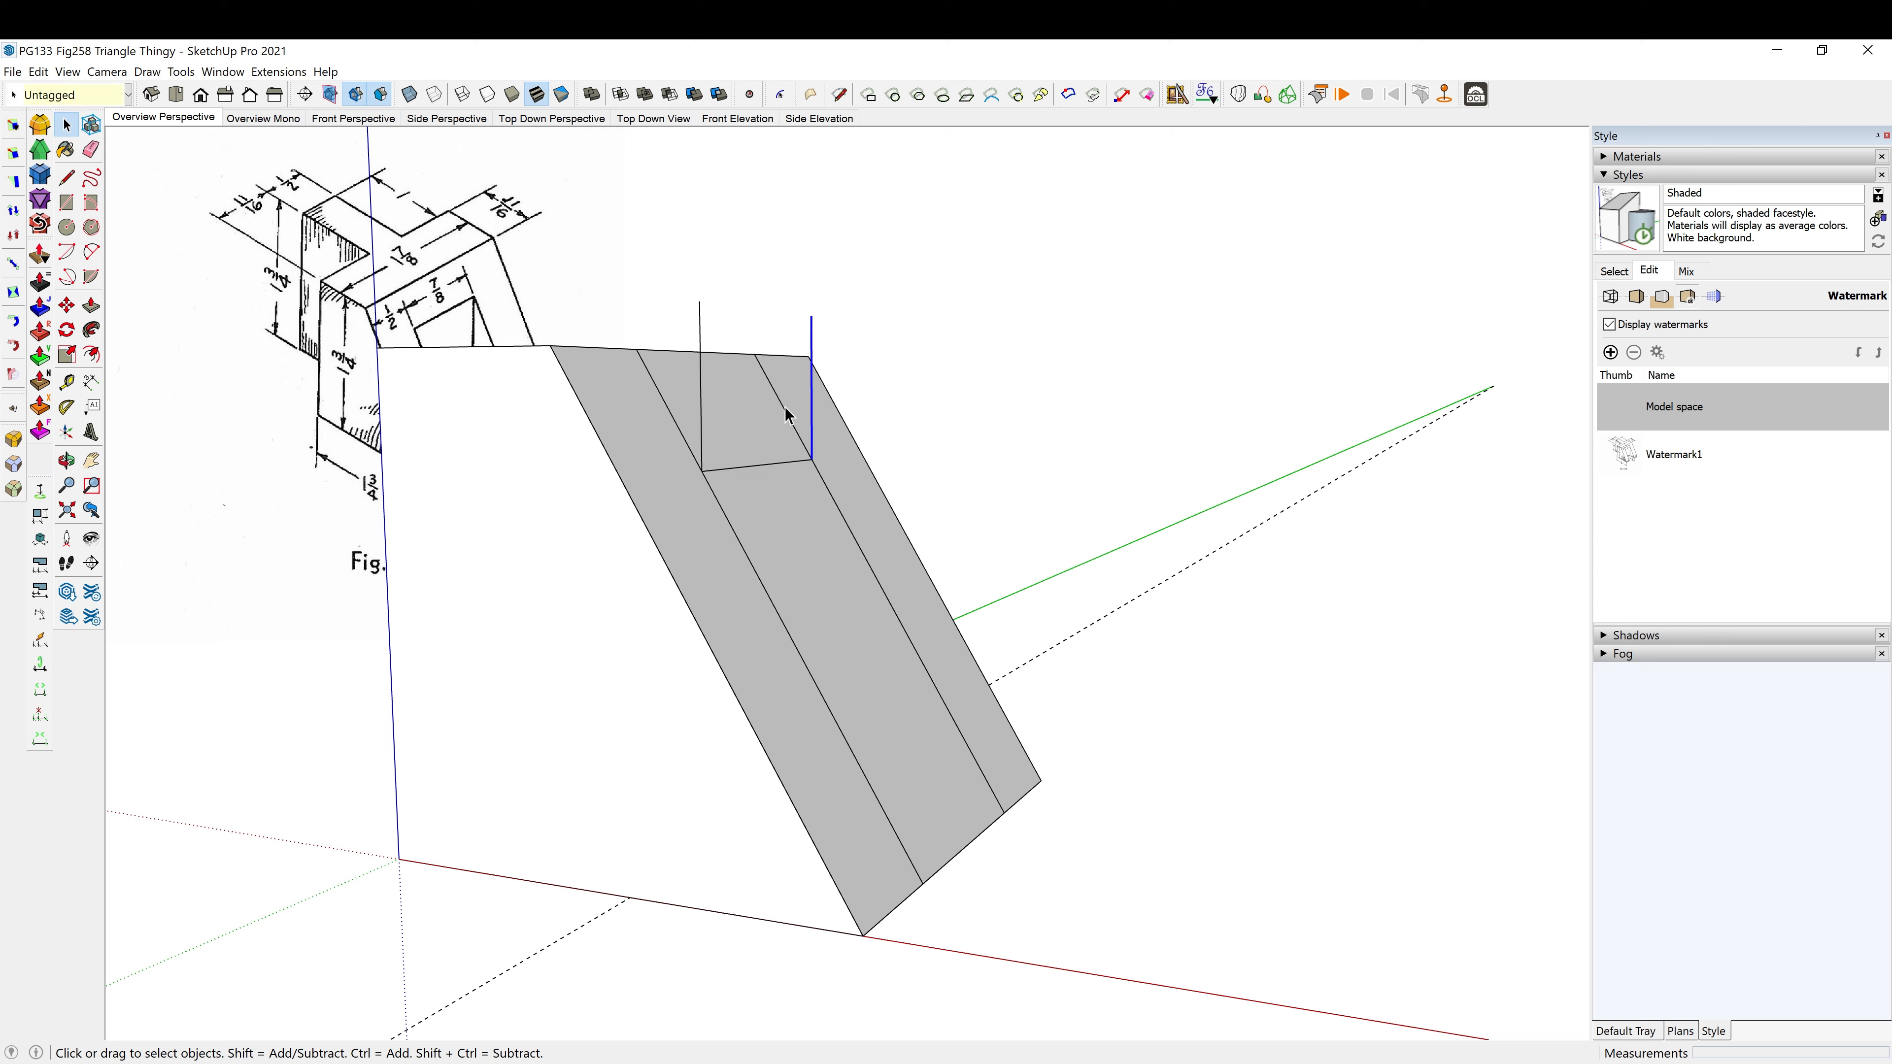
pyautogui.click(701, 422)
pyautogui.press('Delete')
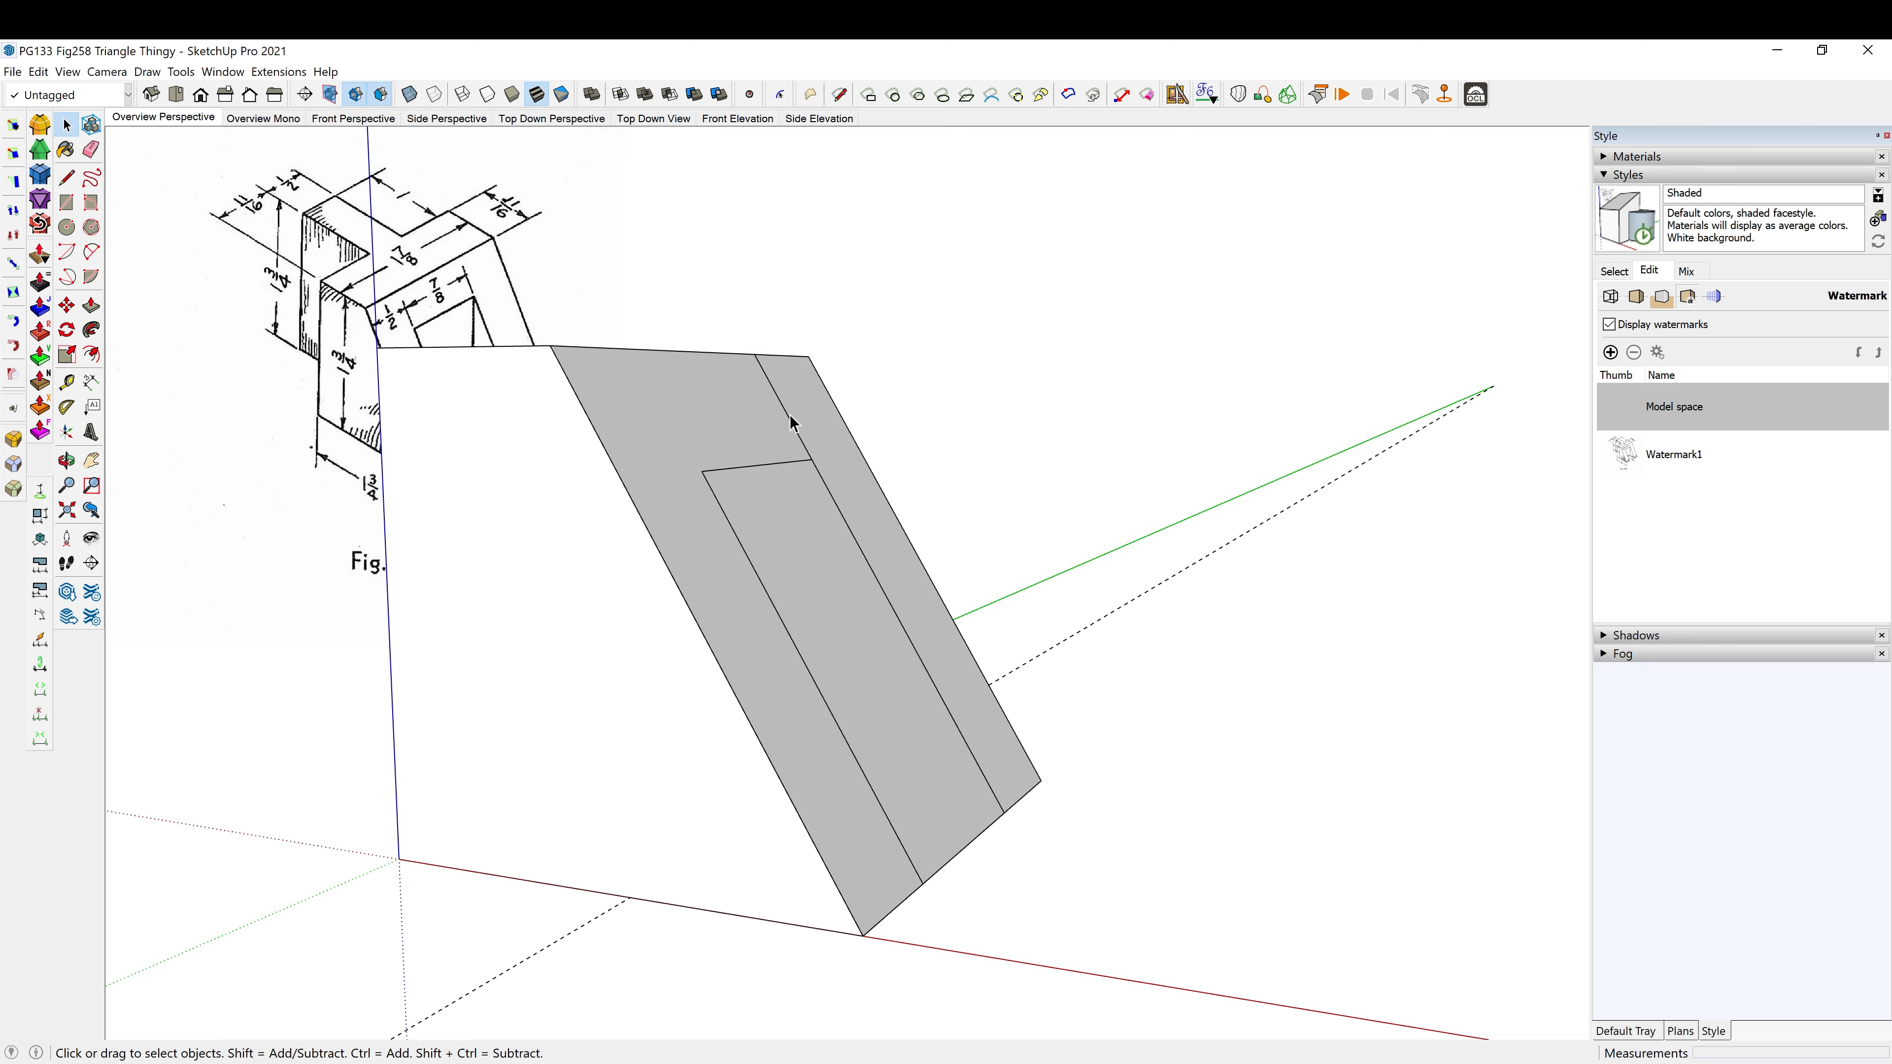
pyautogui.press('Delete')
pyautogui.moveTo(849, 647); pyautogui.dragTo(941, 647, button='middle')
pyautogui.click(885, 774)
pyautogui.press('Delete')
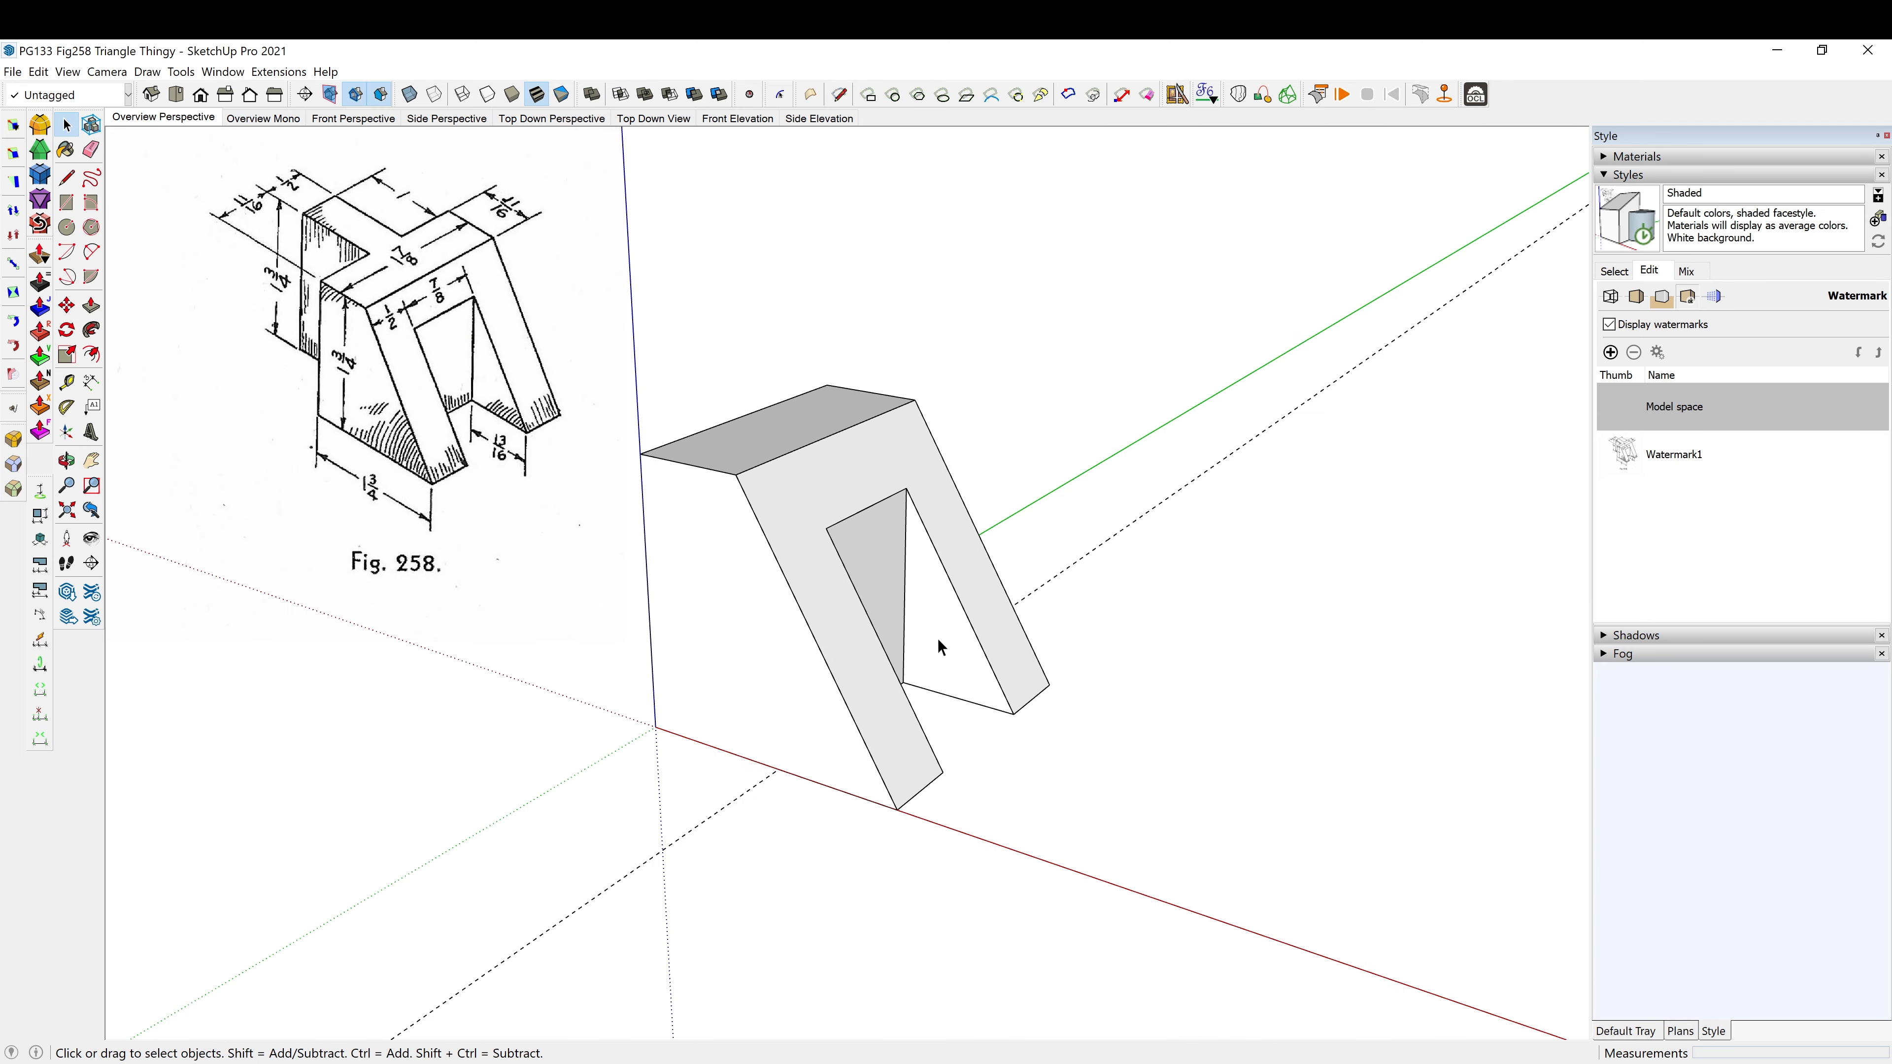
# Dimension the far leg's inner bottom edge and the short edge of the bracket's top face.
pyautogui.press('d')
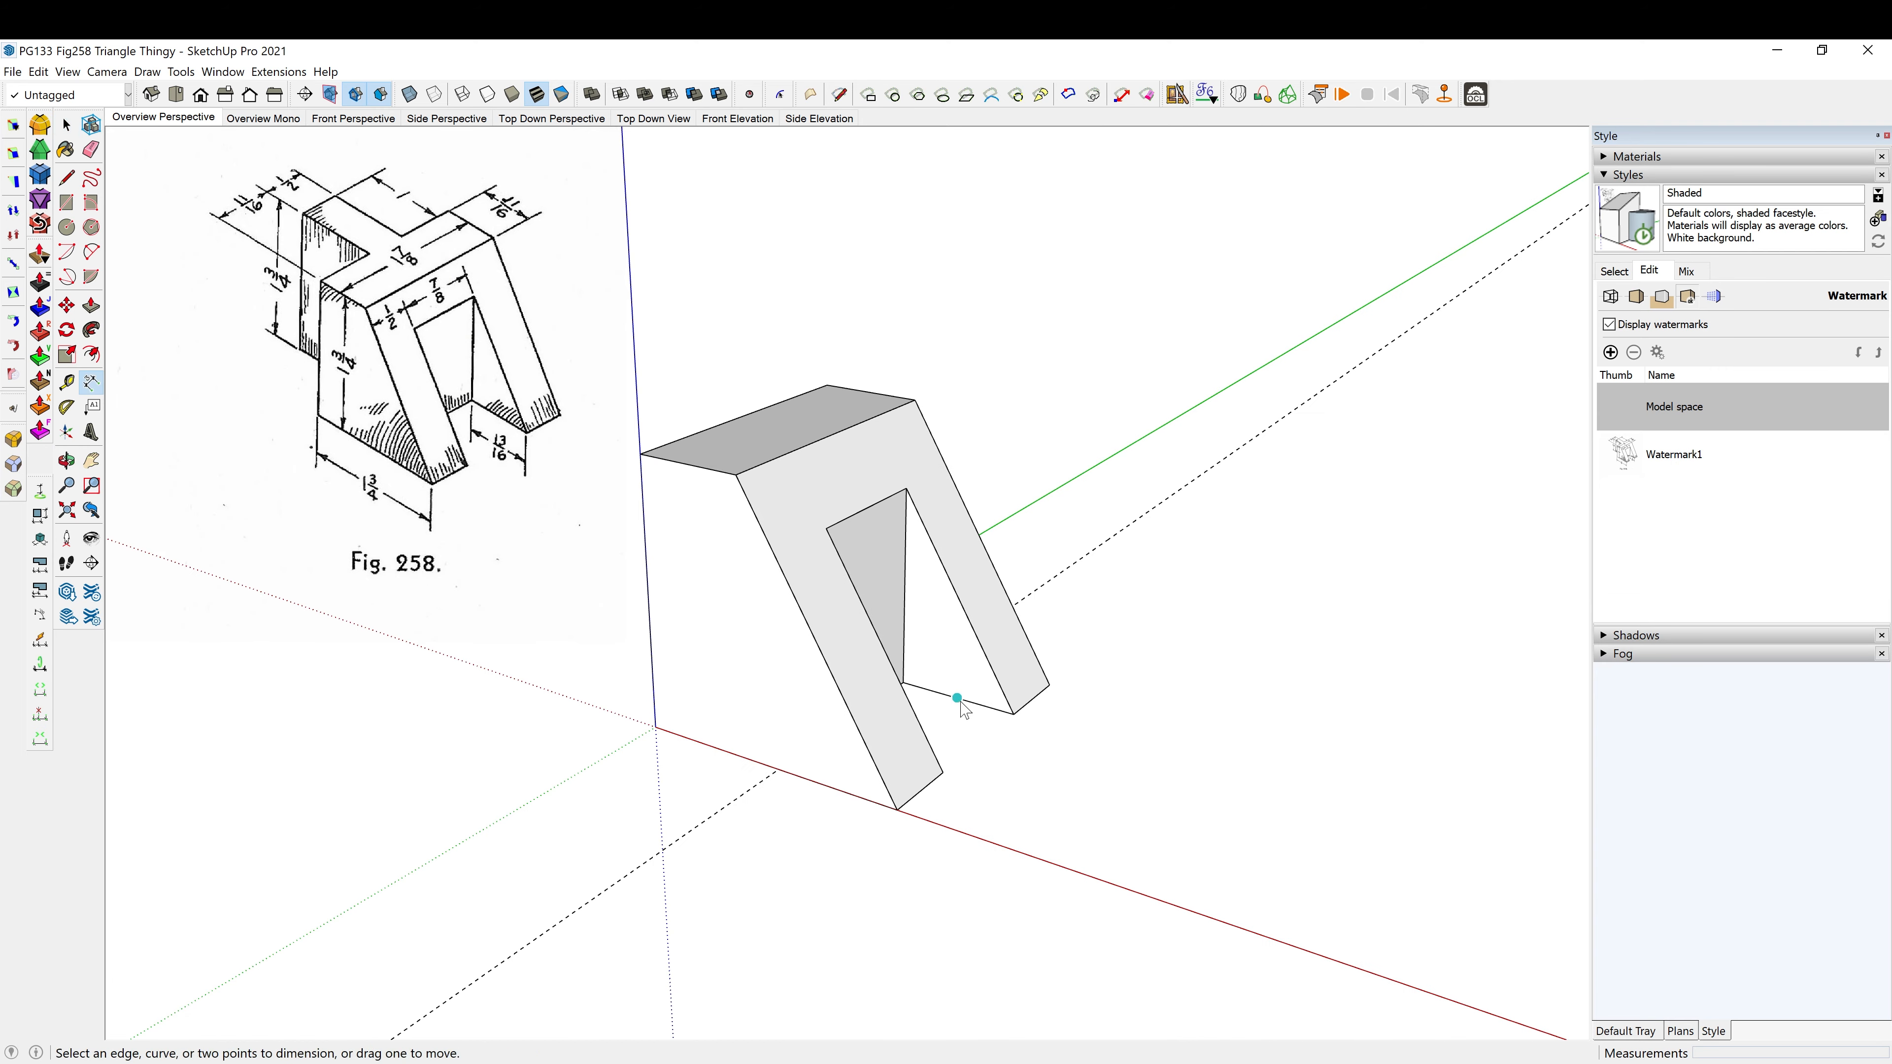
pyautogui.click(929, 696)
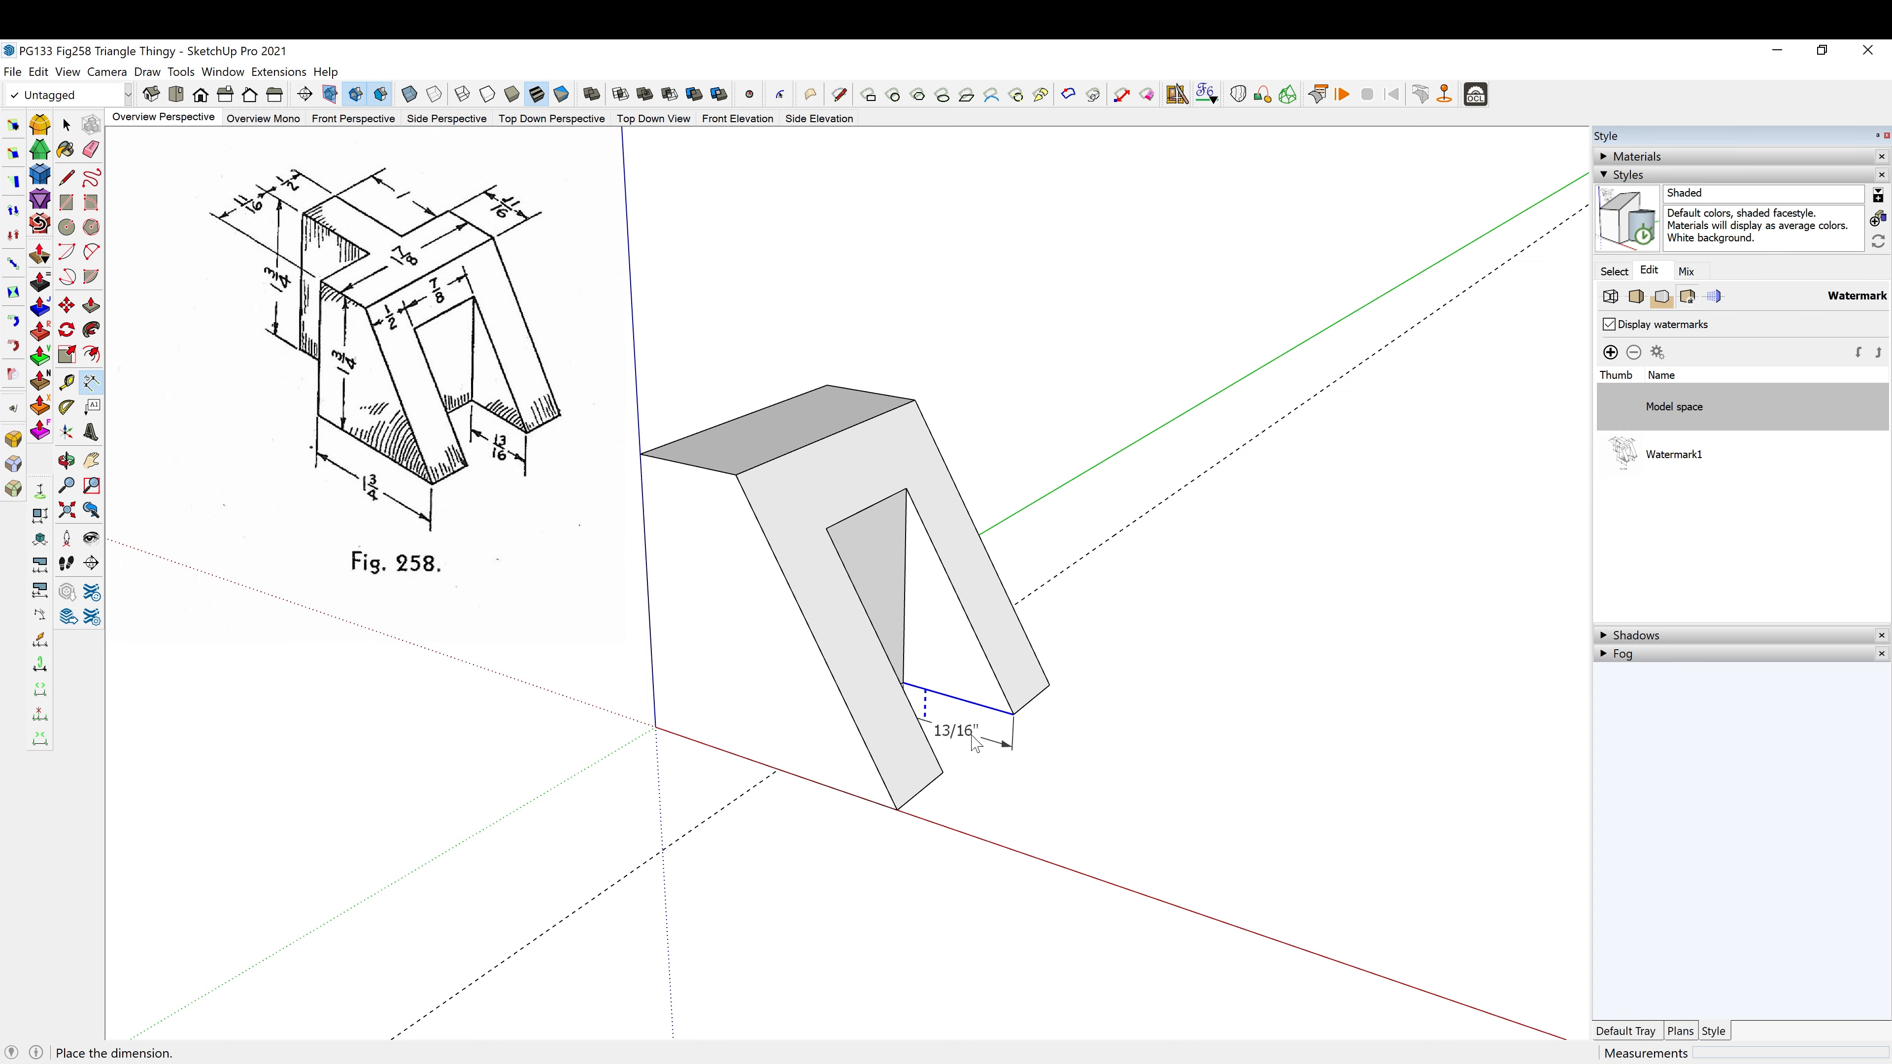
pyautogui.click(975, 742)
pyautogui.moveTo(976, 742); pyautogui.dragTo(957, 727, button='middle')
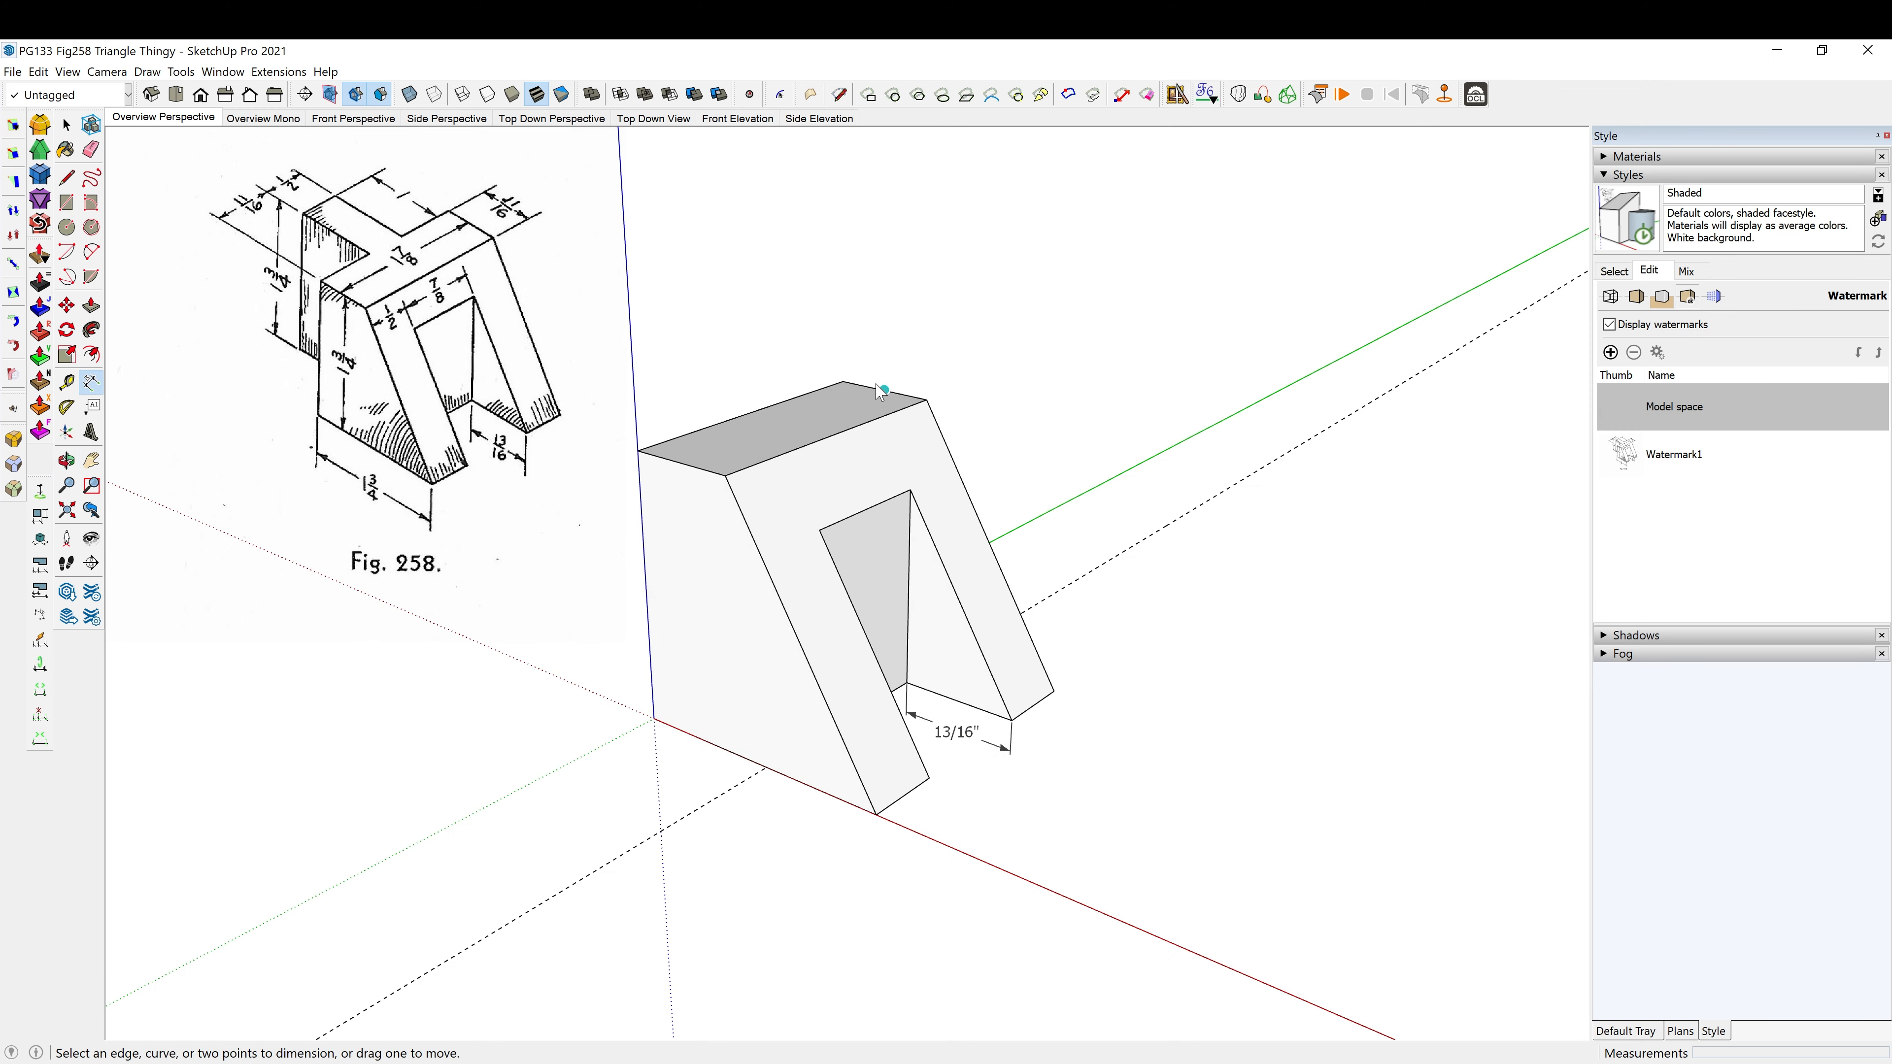
pyautogui.click(843, 381)
pyautogui.click(927, 400)
pyautogui.click(1007, 380)
# Dimension the near leg's width and the opening's width along the upper edge of the cutout.
pyautogui.moveTo(1008, 380); pyautogui.dragTo(1125, 548, button='middle')
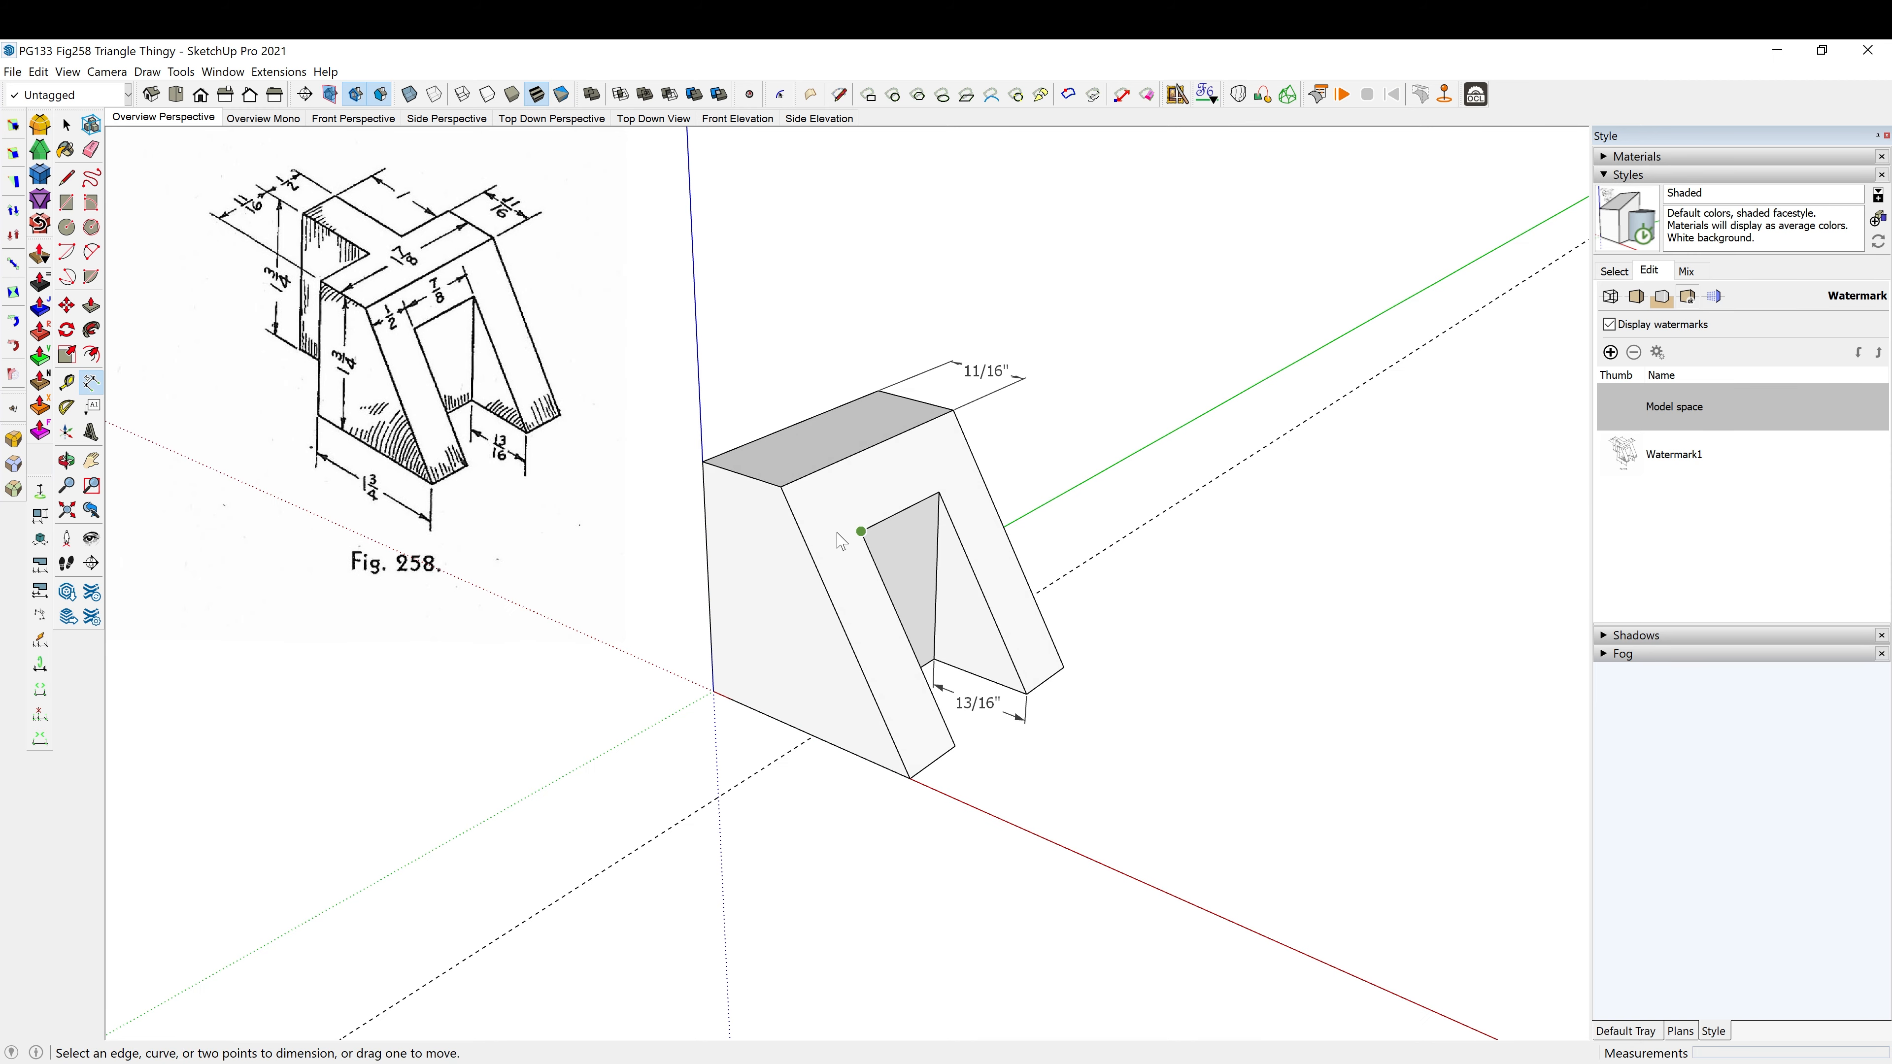
pyautogui.click(862, 531)
pyautogui.click(780, 486)
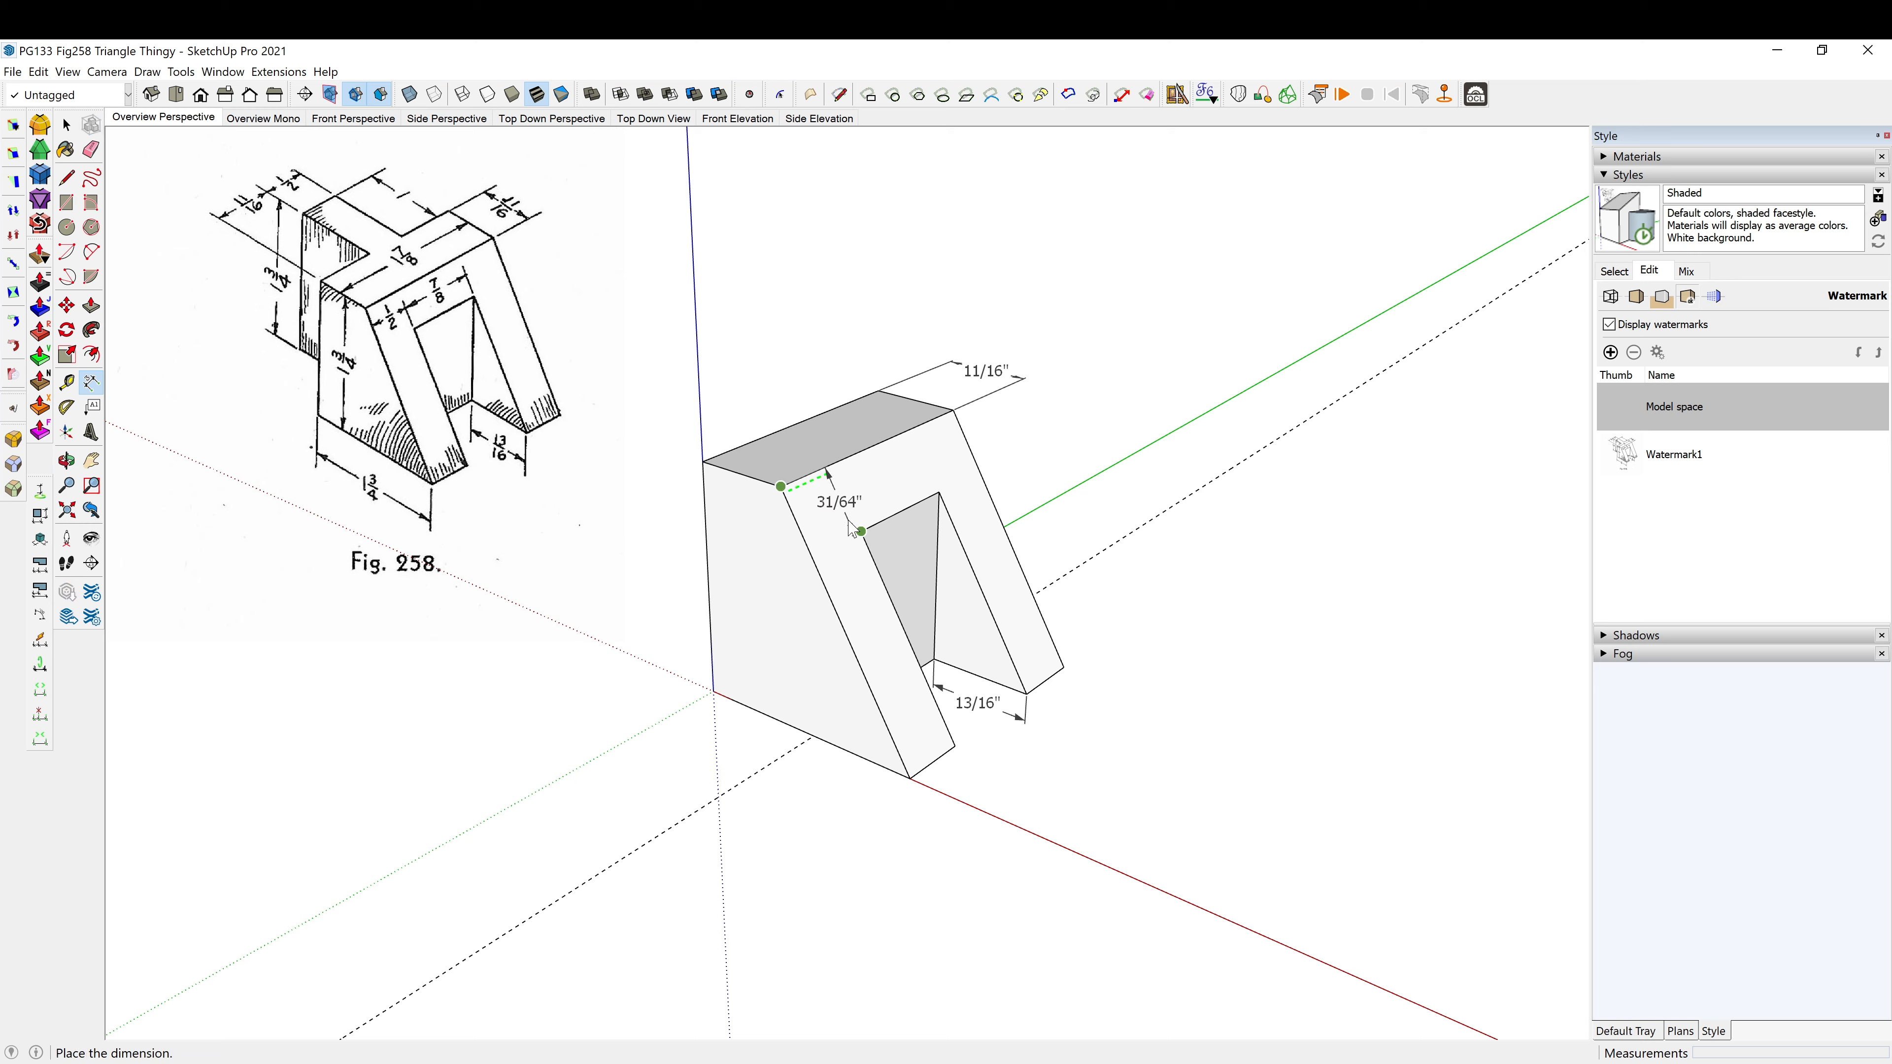
pyautogui.click(841, 540)
pyautogui.click(841, 540)
pyautogui.click(823, 512)
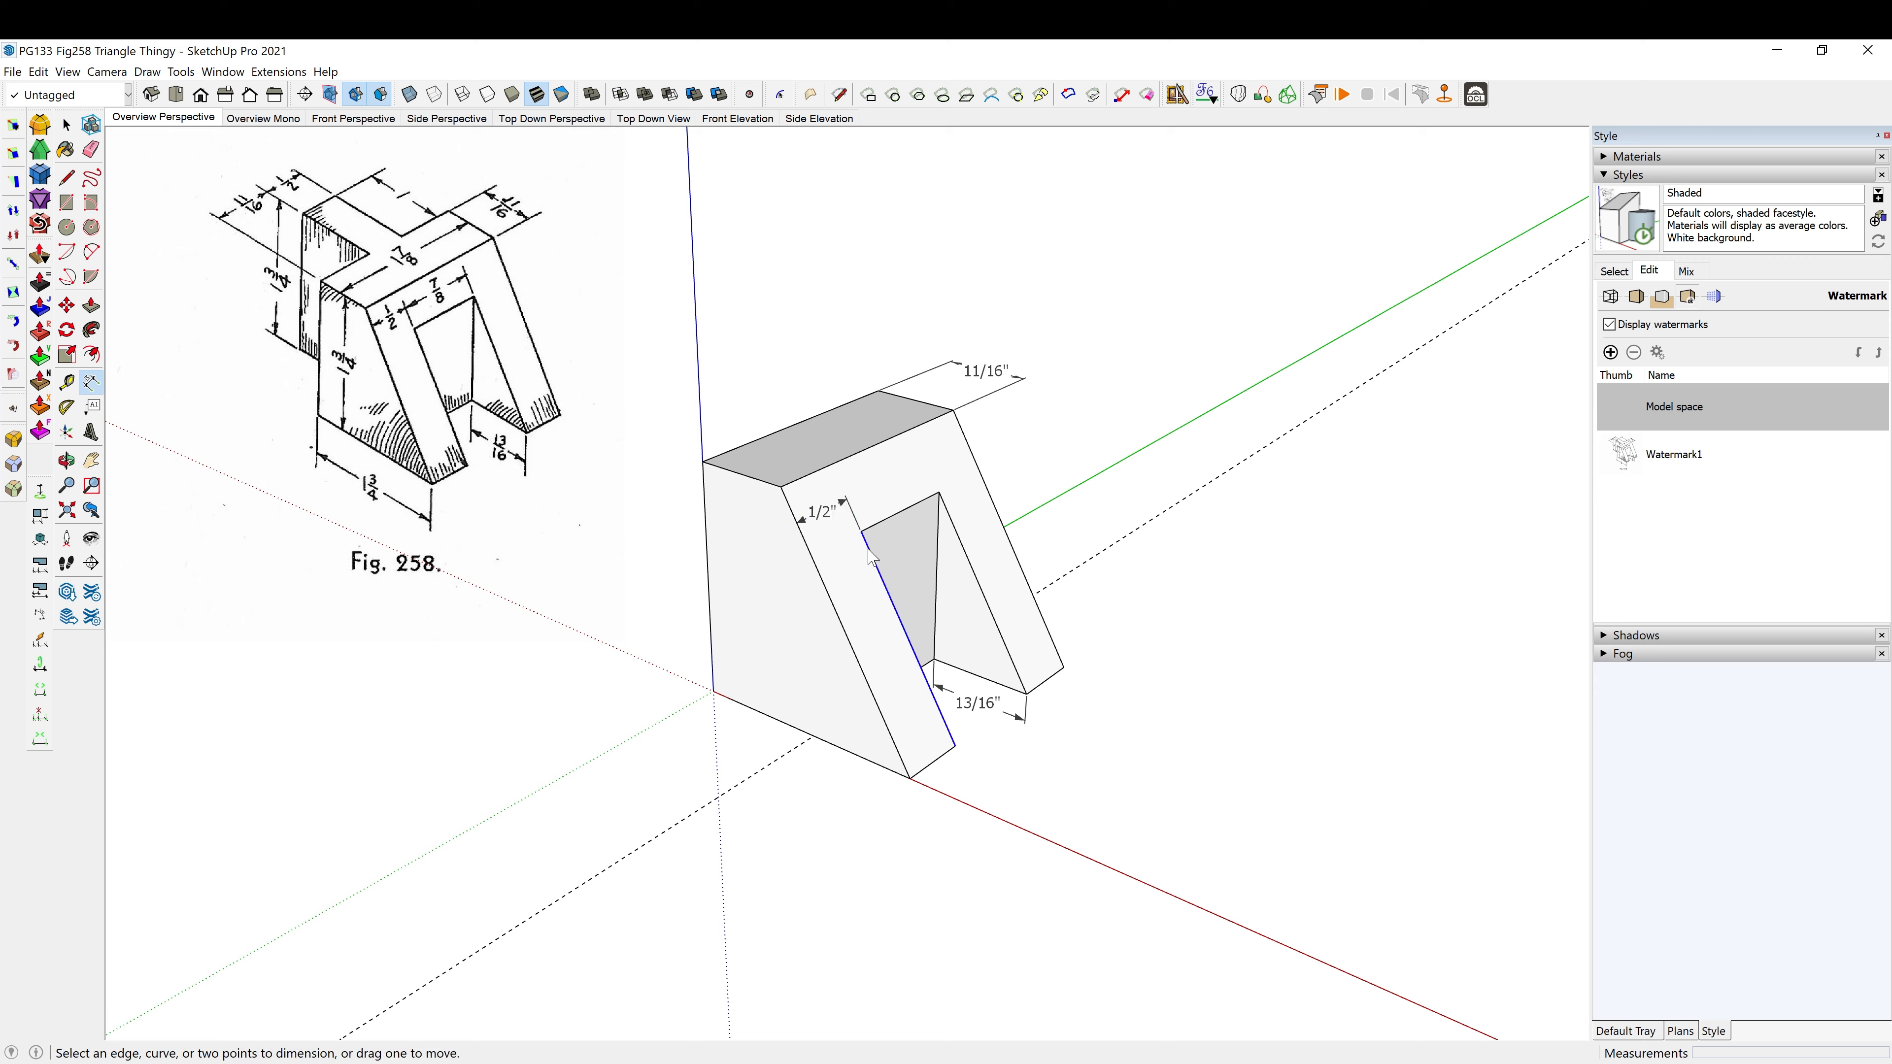
pyautogui.click(861, 532)
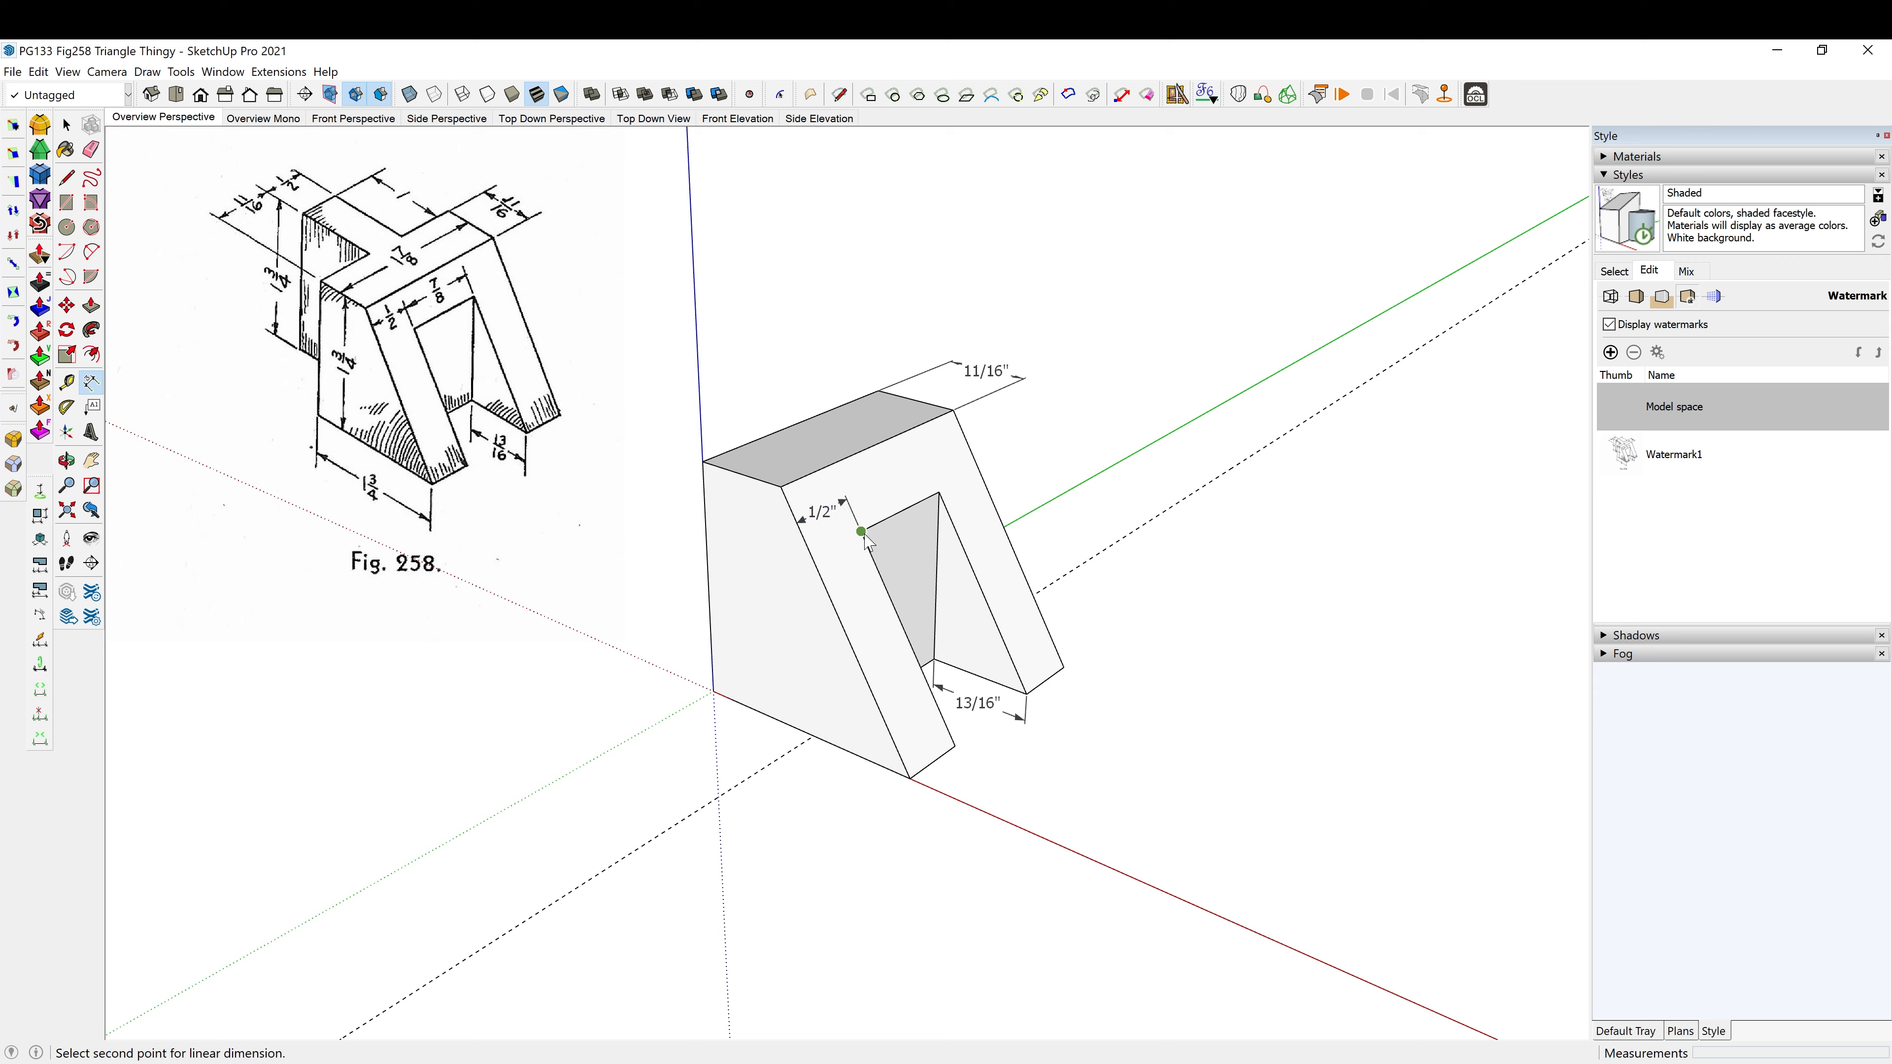
pyautogui.click(939, 492)
pyautogui.click(922, 469)
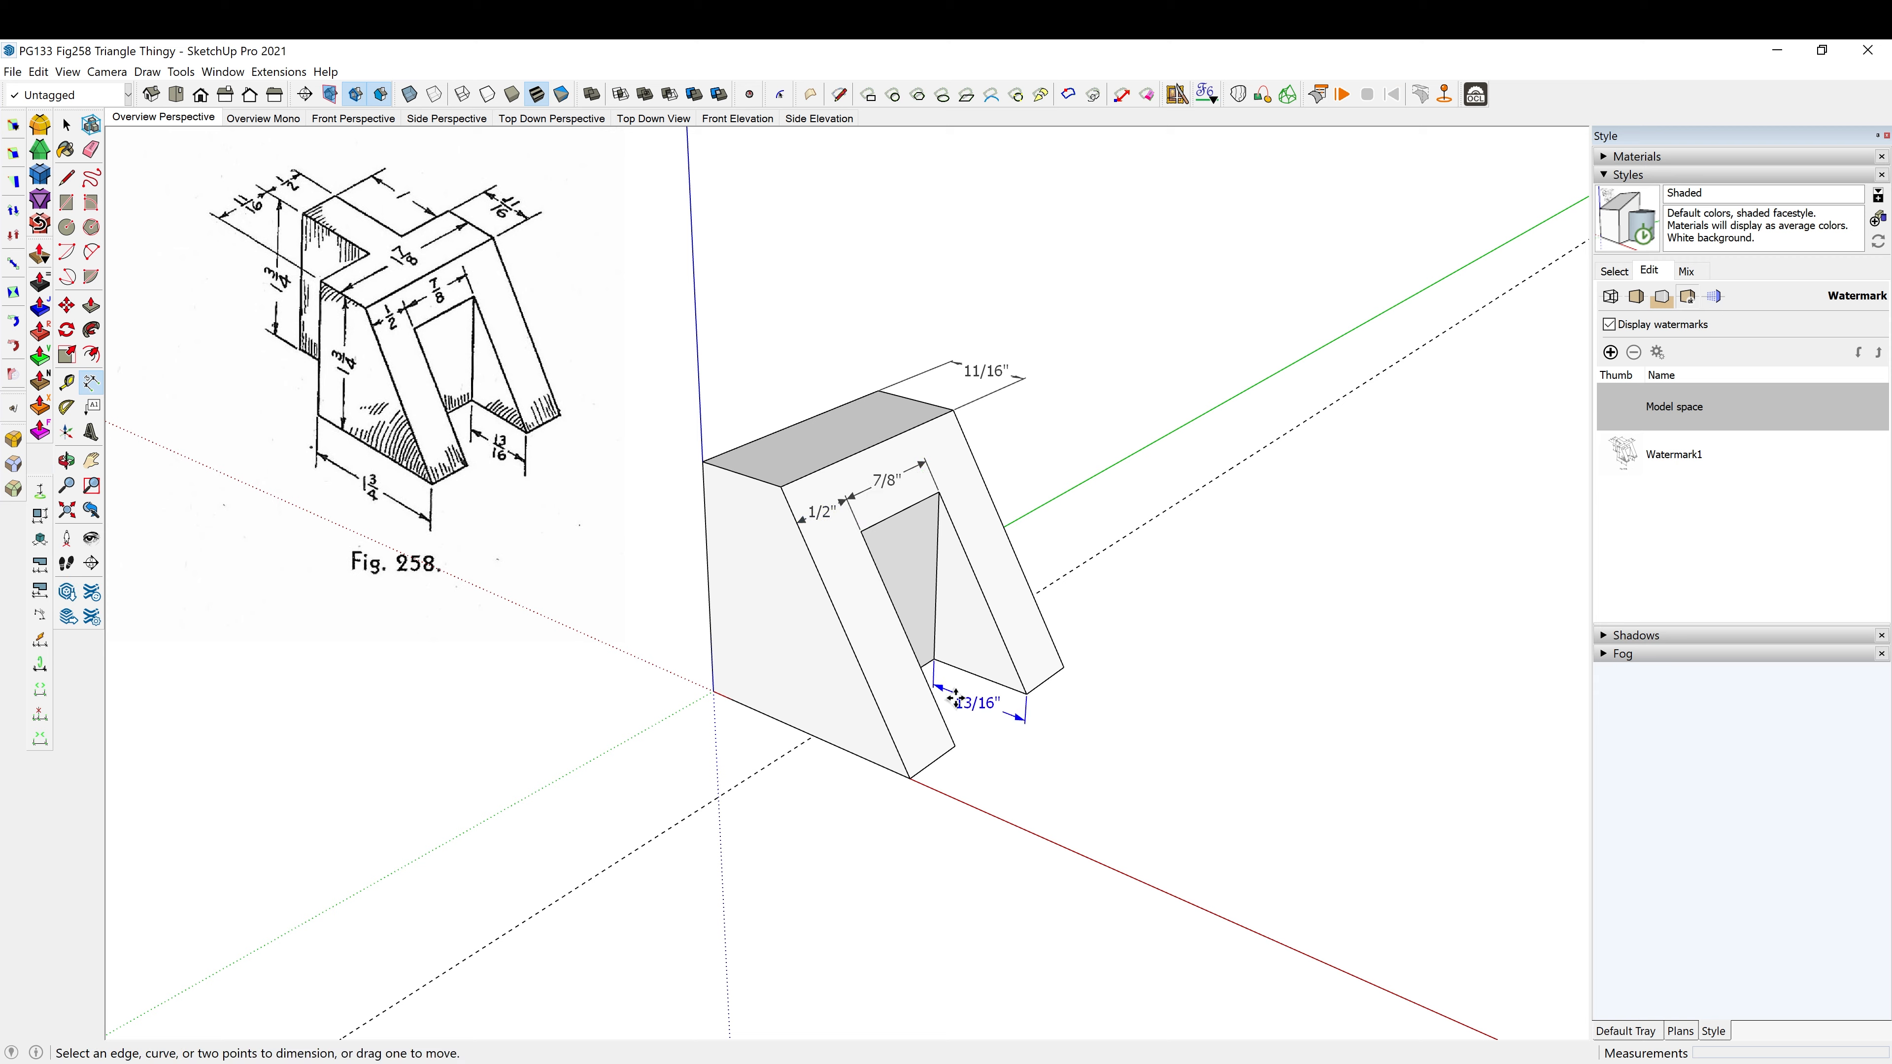
# Dimension the near leg's bottom edge and the vertical rear edge of the bracket's near side.
pyautogui.click(713, 691)
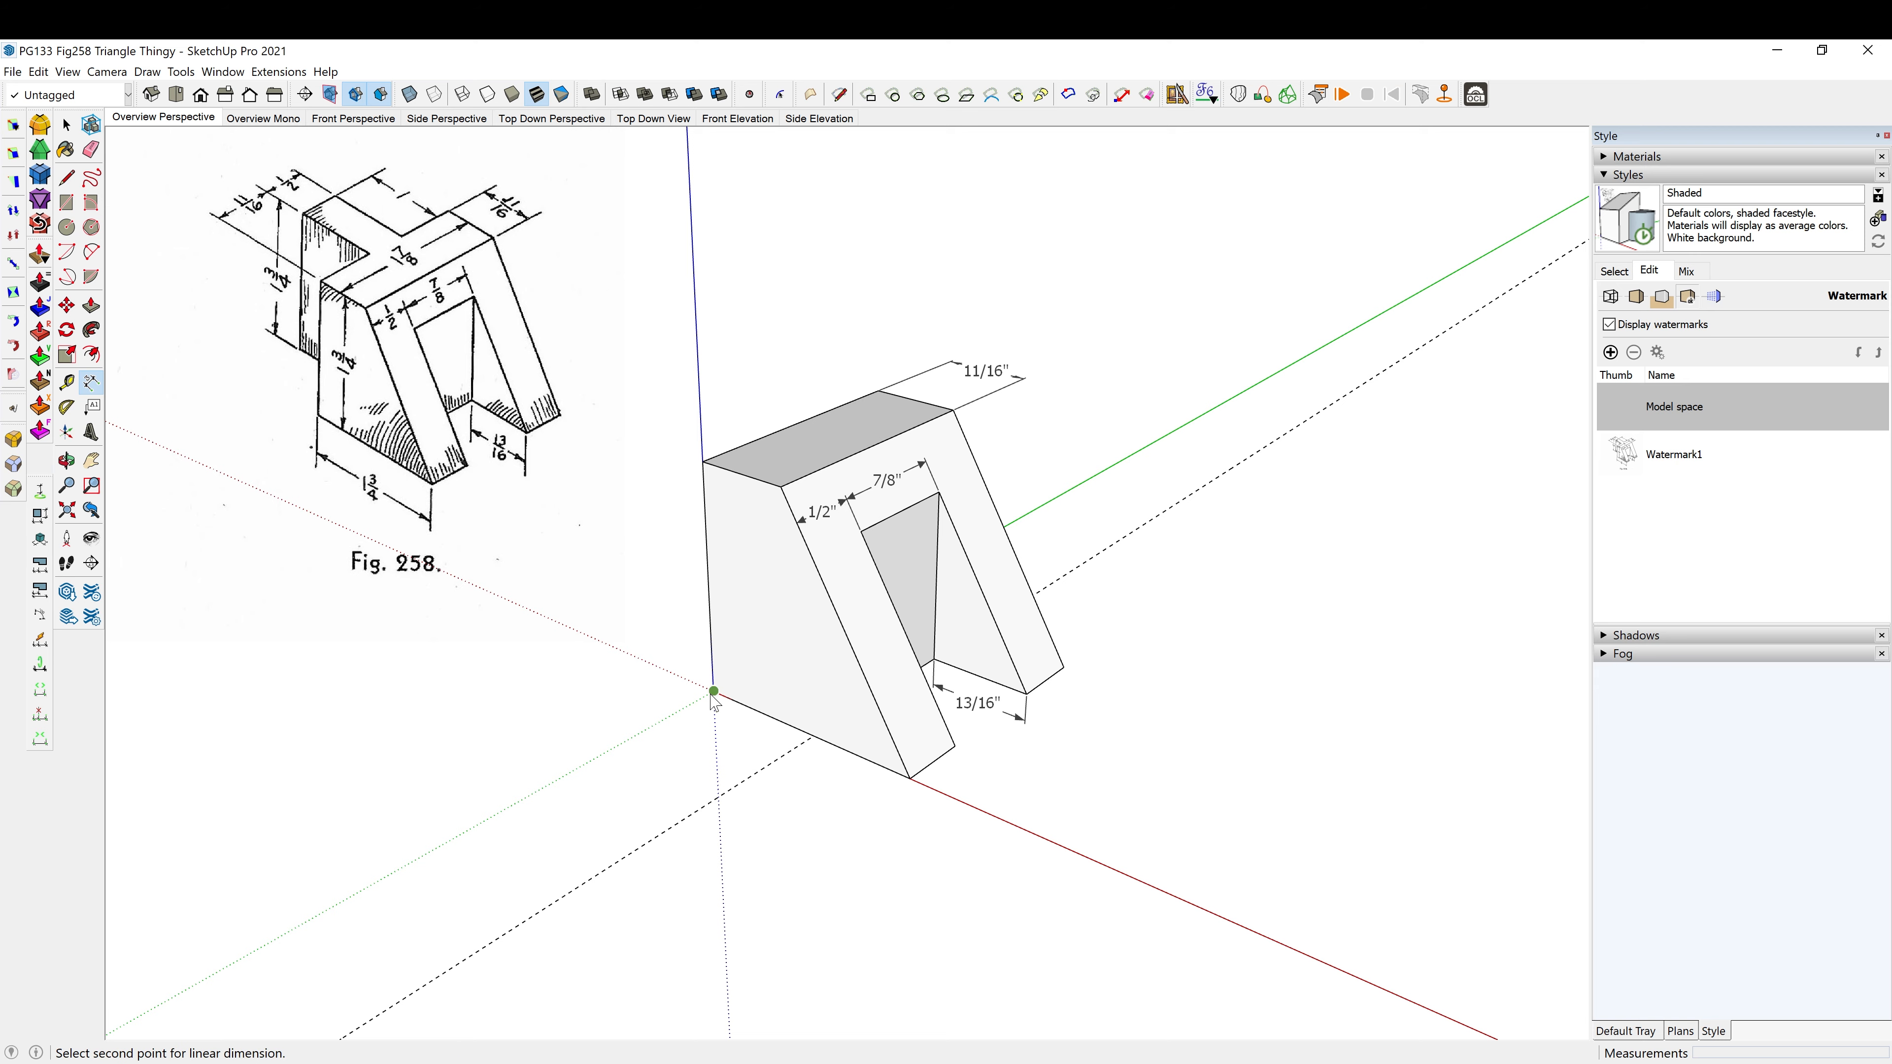
pyautogui.click(910, 778)
pyautogui.click(848, 821)
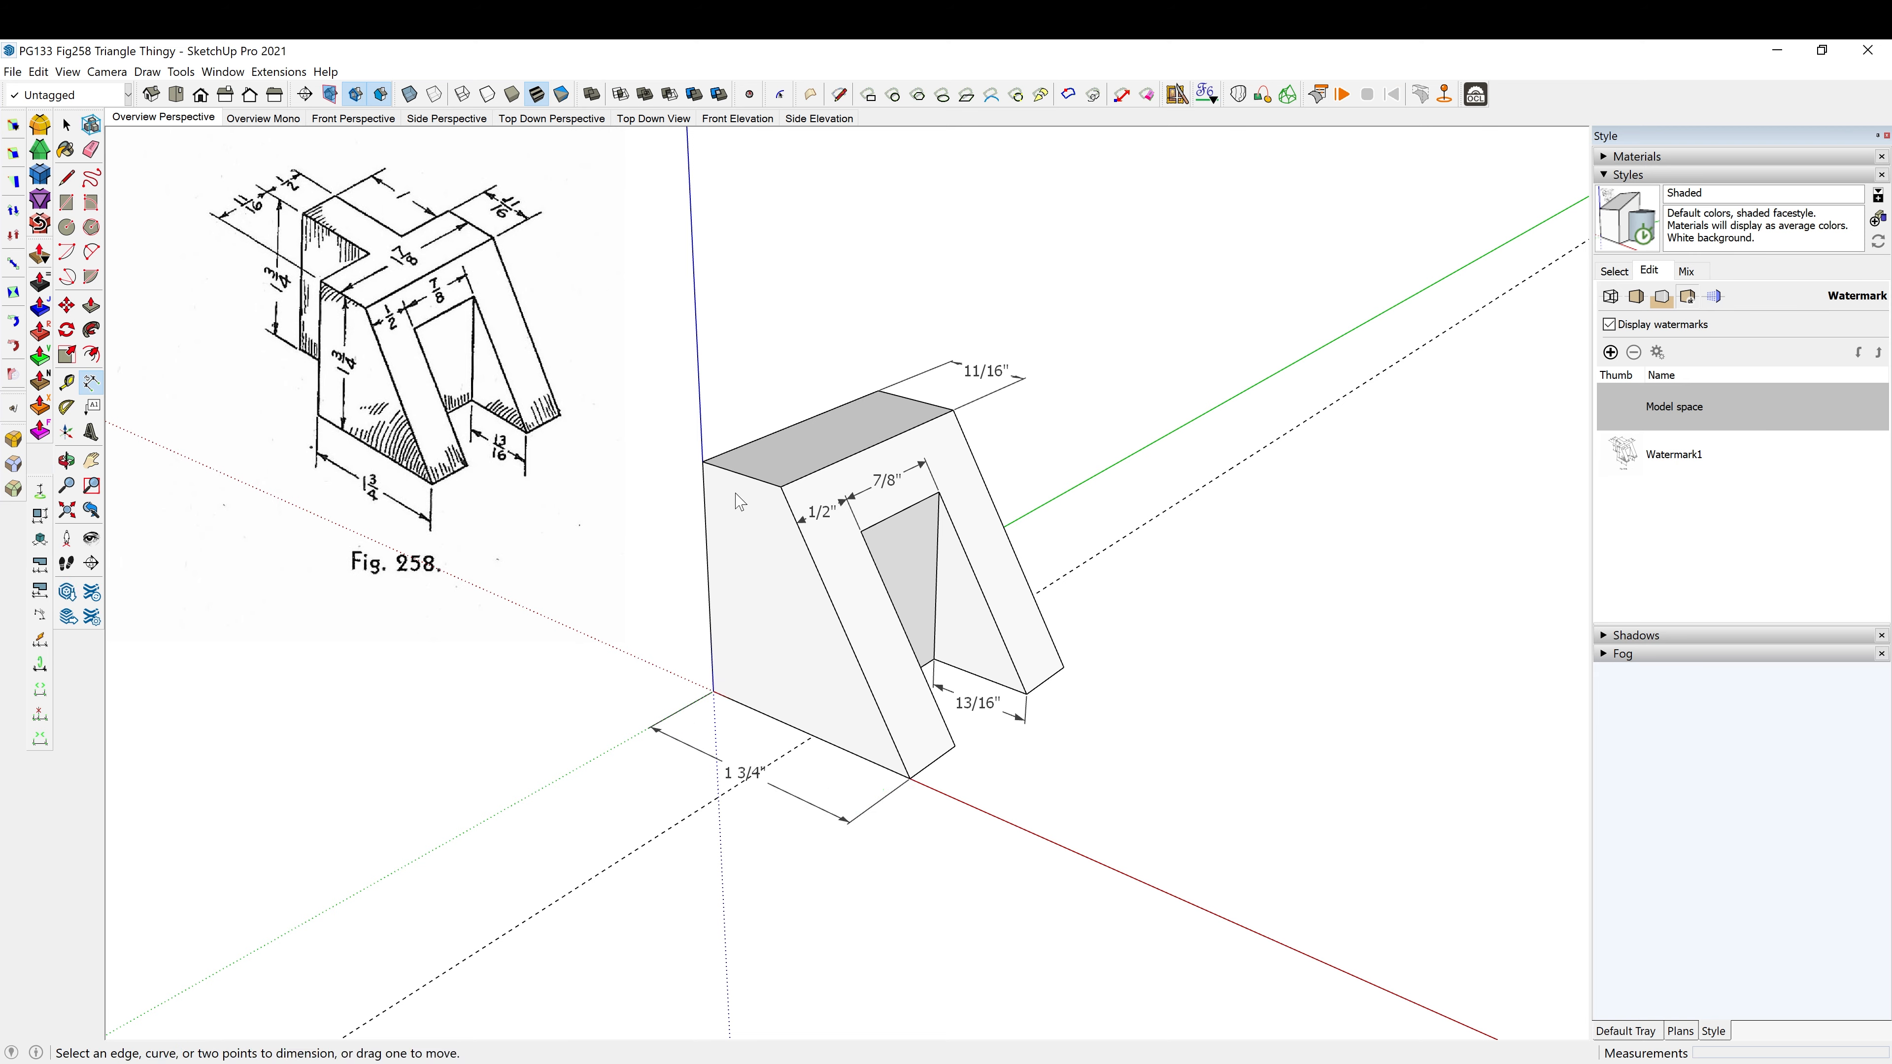
pyautogui.click(705, 463)
pyautogui.click(714, 691)
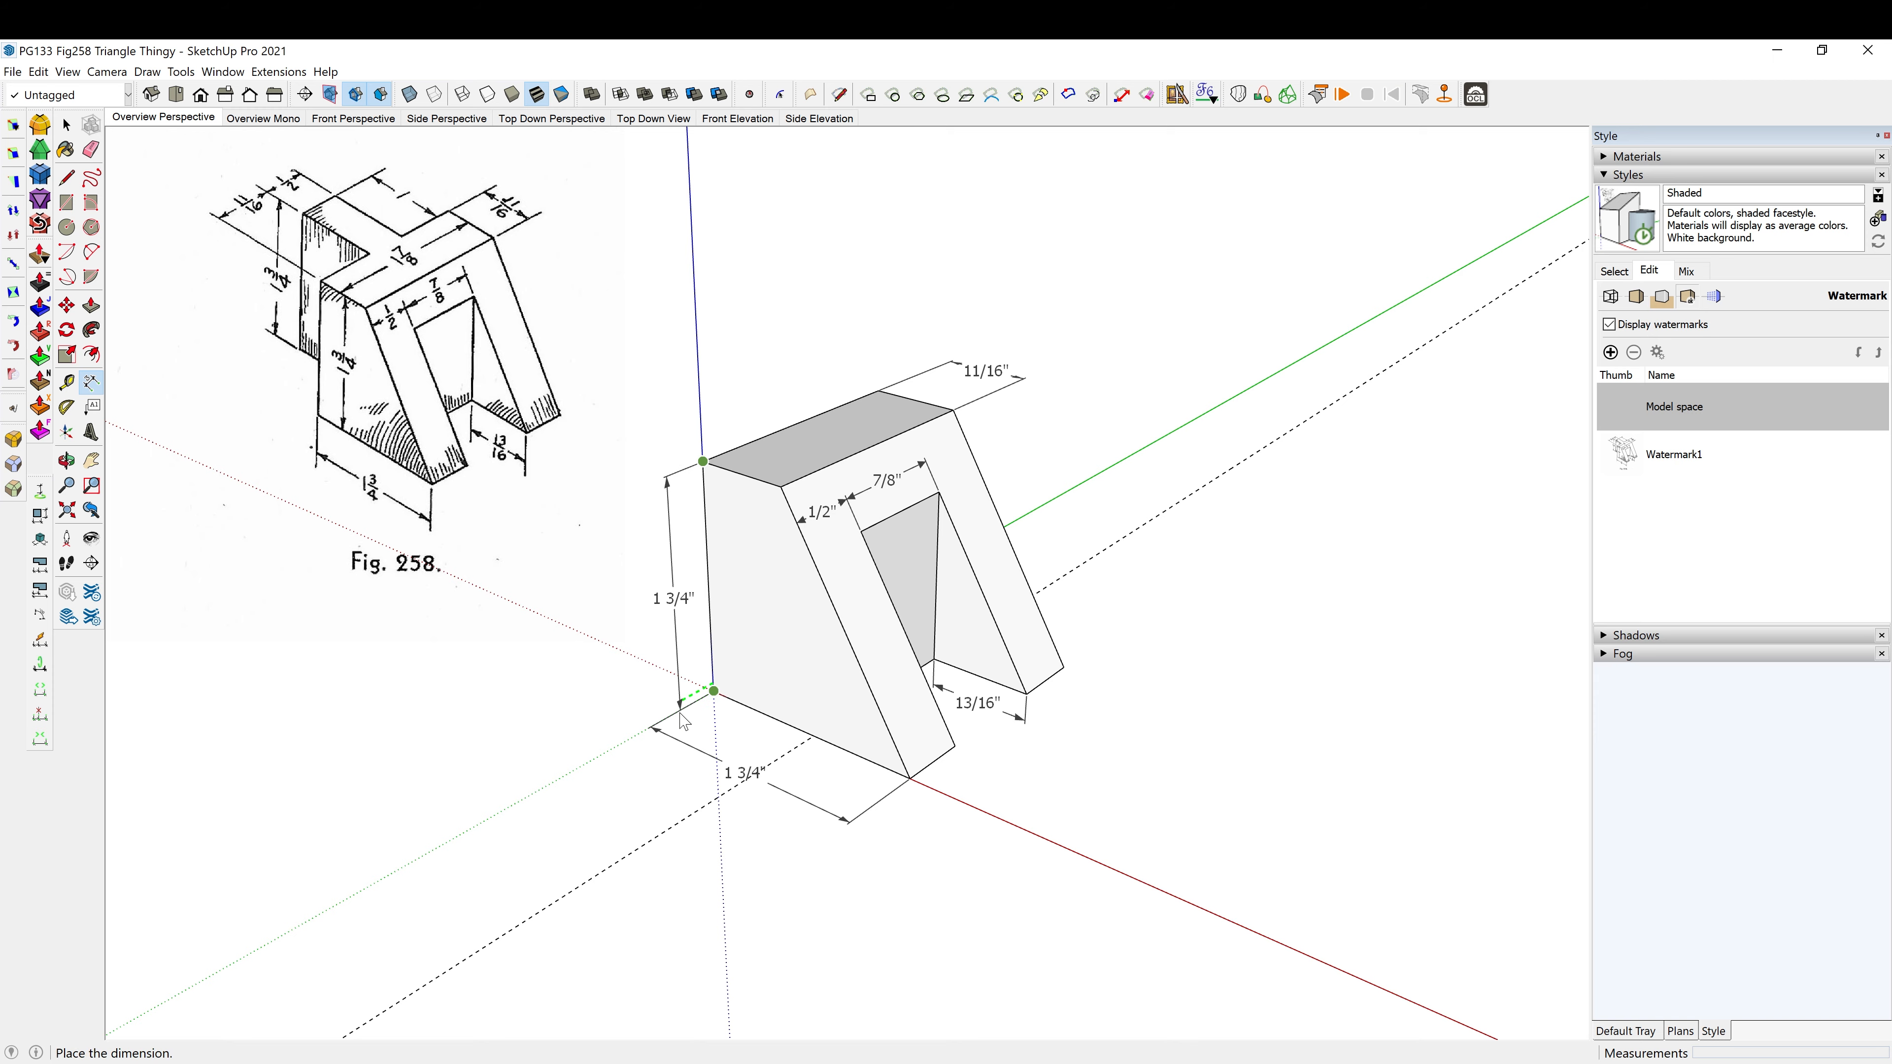
pyautogui.click(766, 697)
# Place guides 11/16" from the top face's near edge, another 1/2" farther along, and one 1" behind its back edge.
pyautogui.press('o')
pyautogui.moveTo(767, 695); pyautogui.dragTo(801, 682, button='middle')
pyautogui.moveTo(834, 553)
pyautogui.mouseDown(button='middle')
pyautogui.moveTo(819, 596)
pyautogui.moveTo(838, 585)
pyautogui.mouseUp(button='middle')
pyautogui.scroll(4, 918, 424)
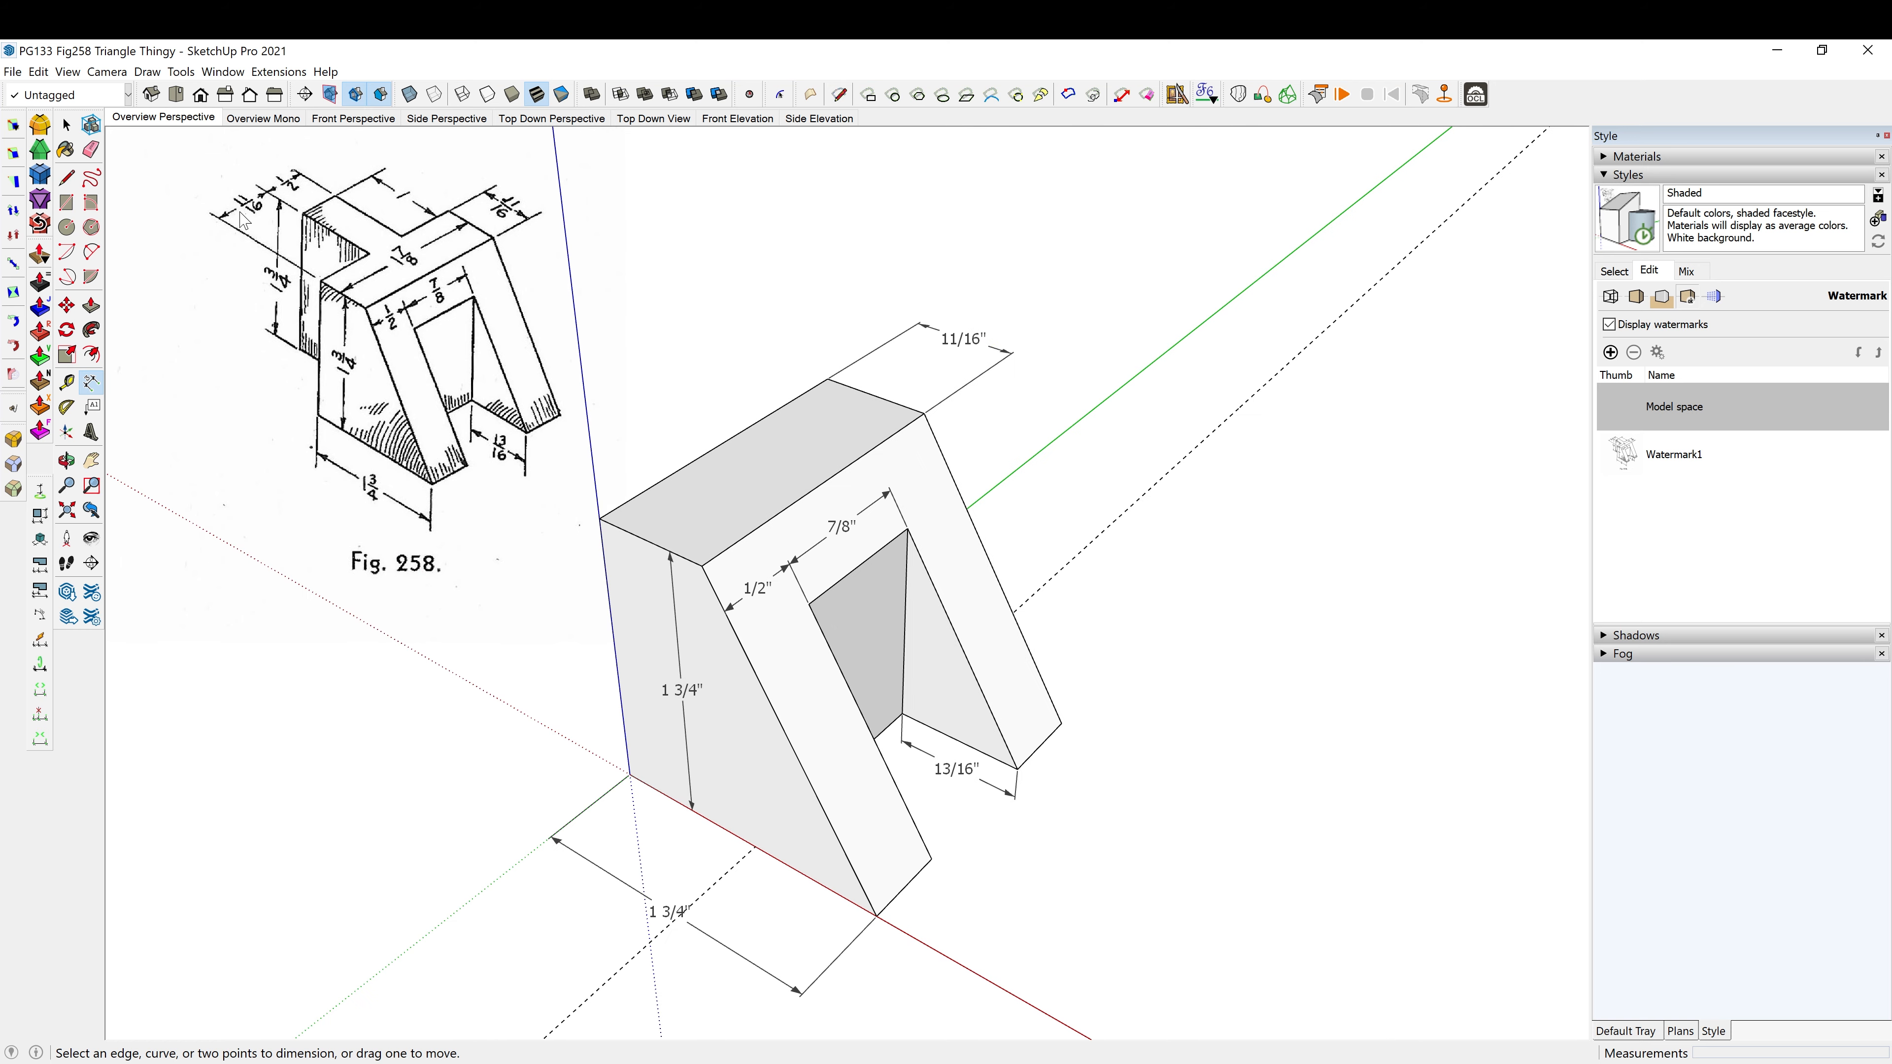
pyautogui.press('t')
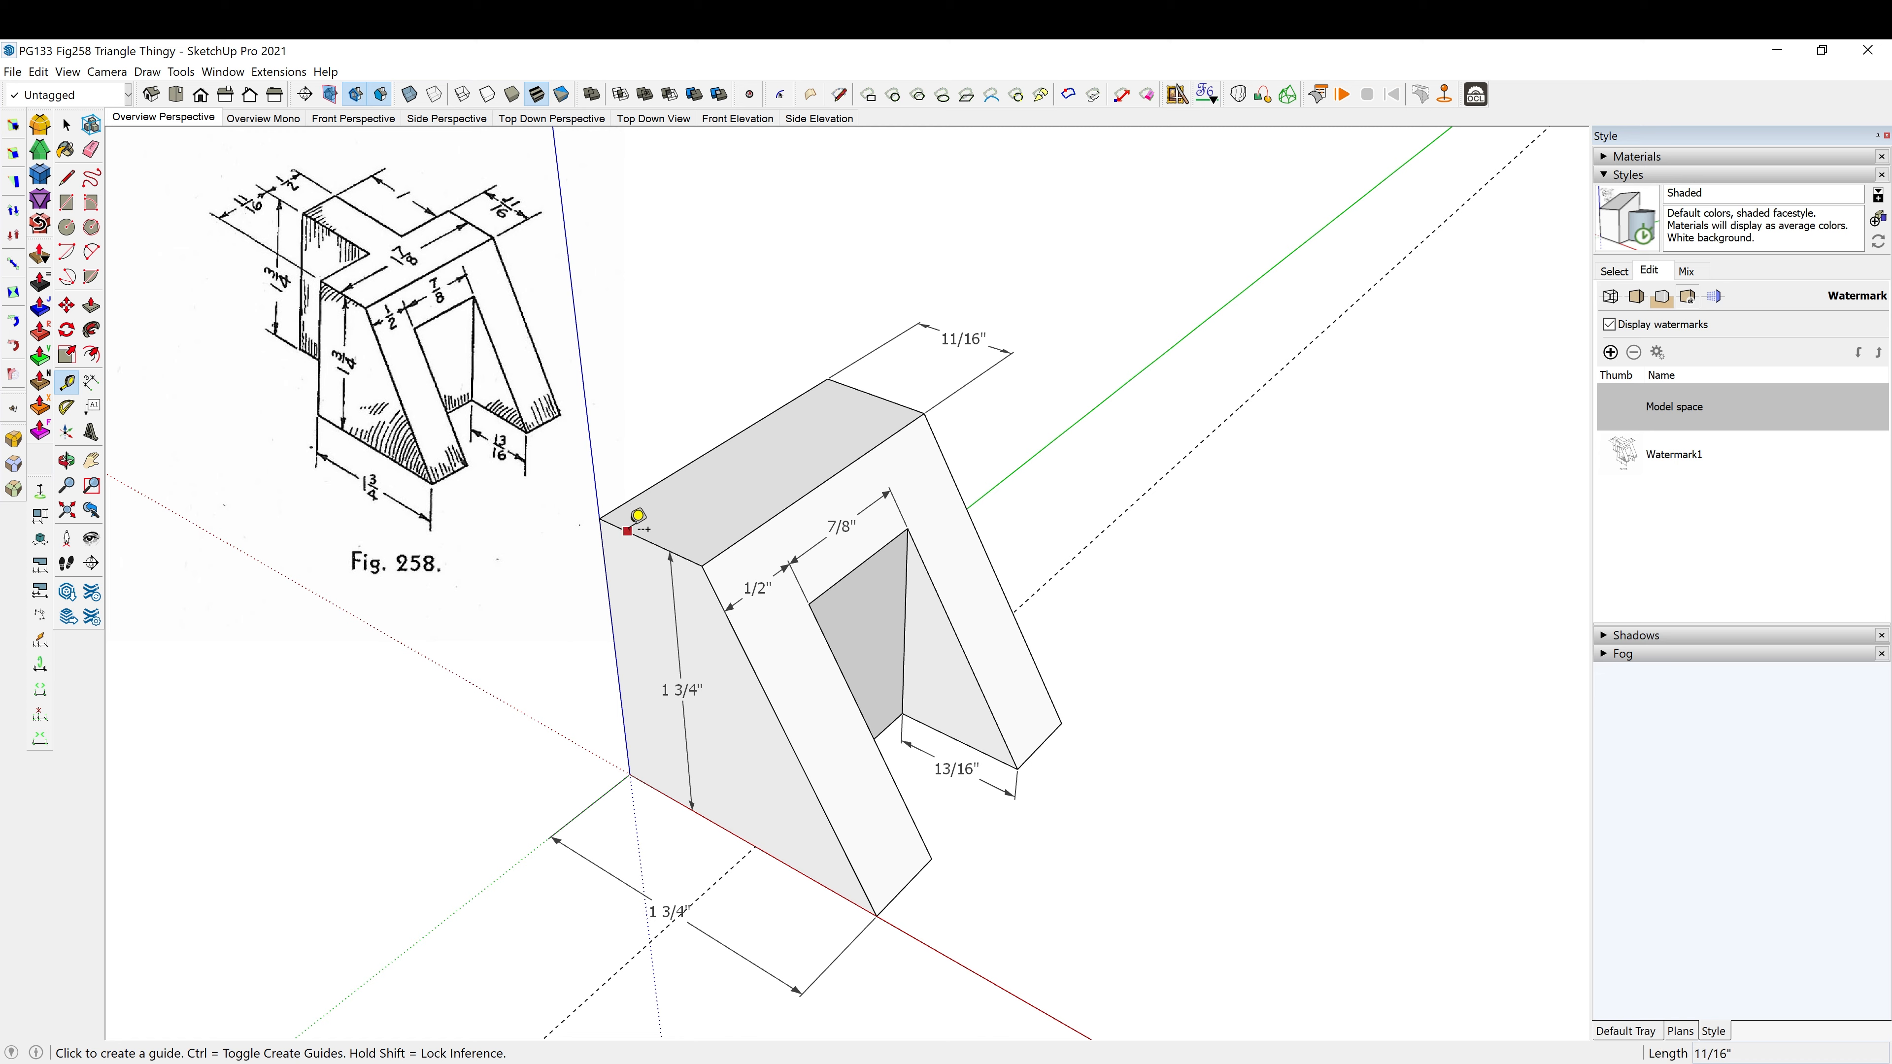
pyautogui.click(630, 529)
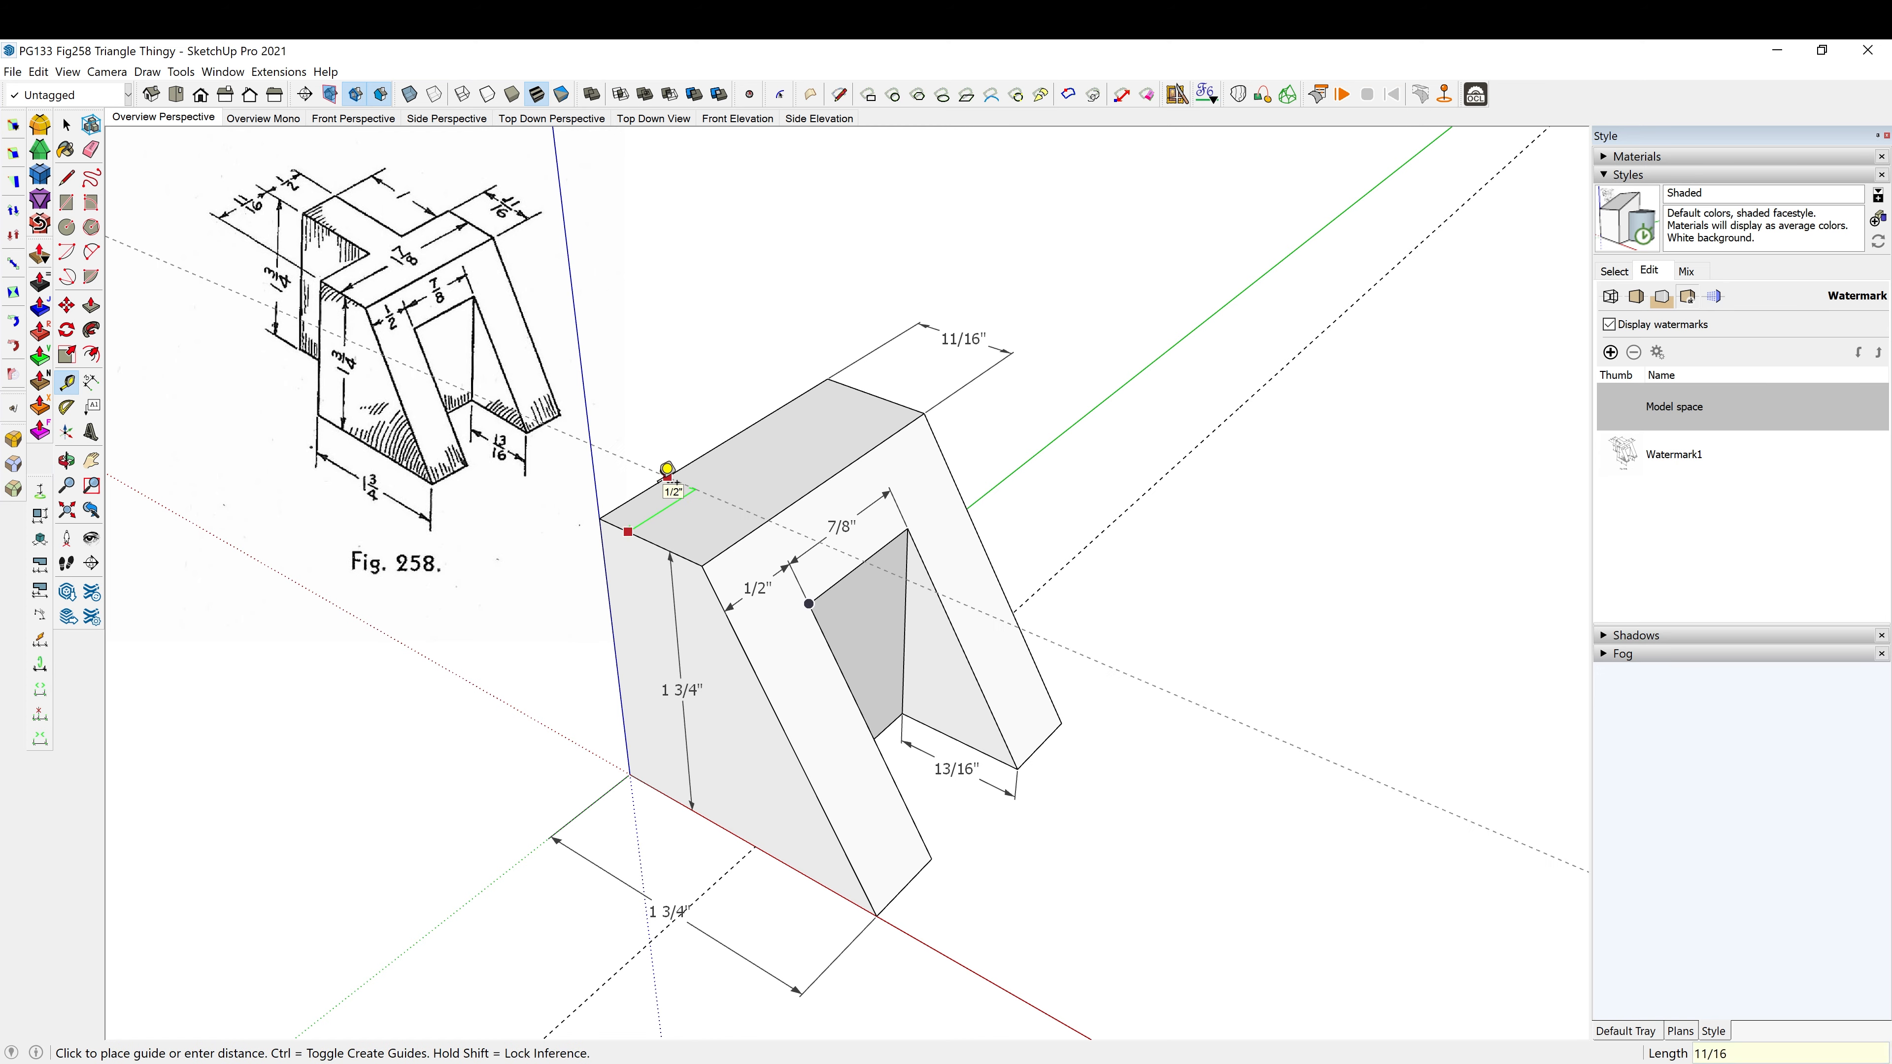
pyautogui.click(668, 469)
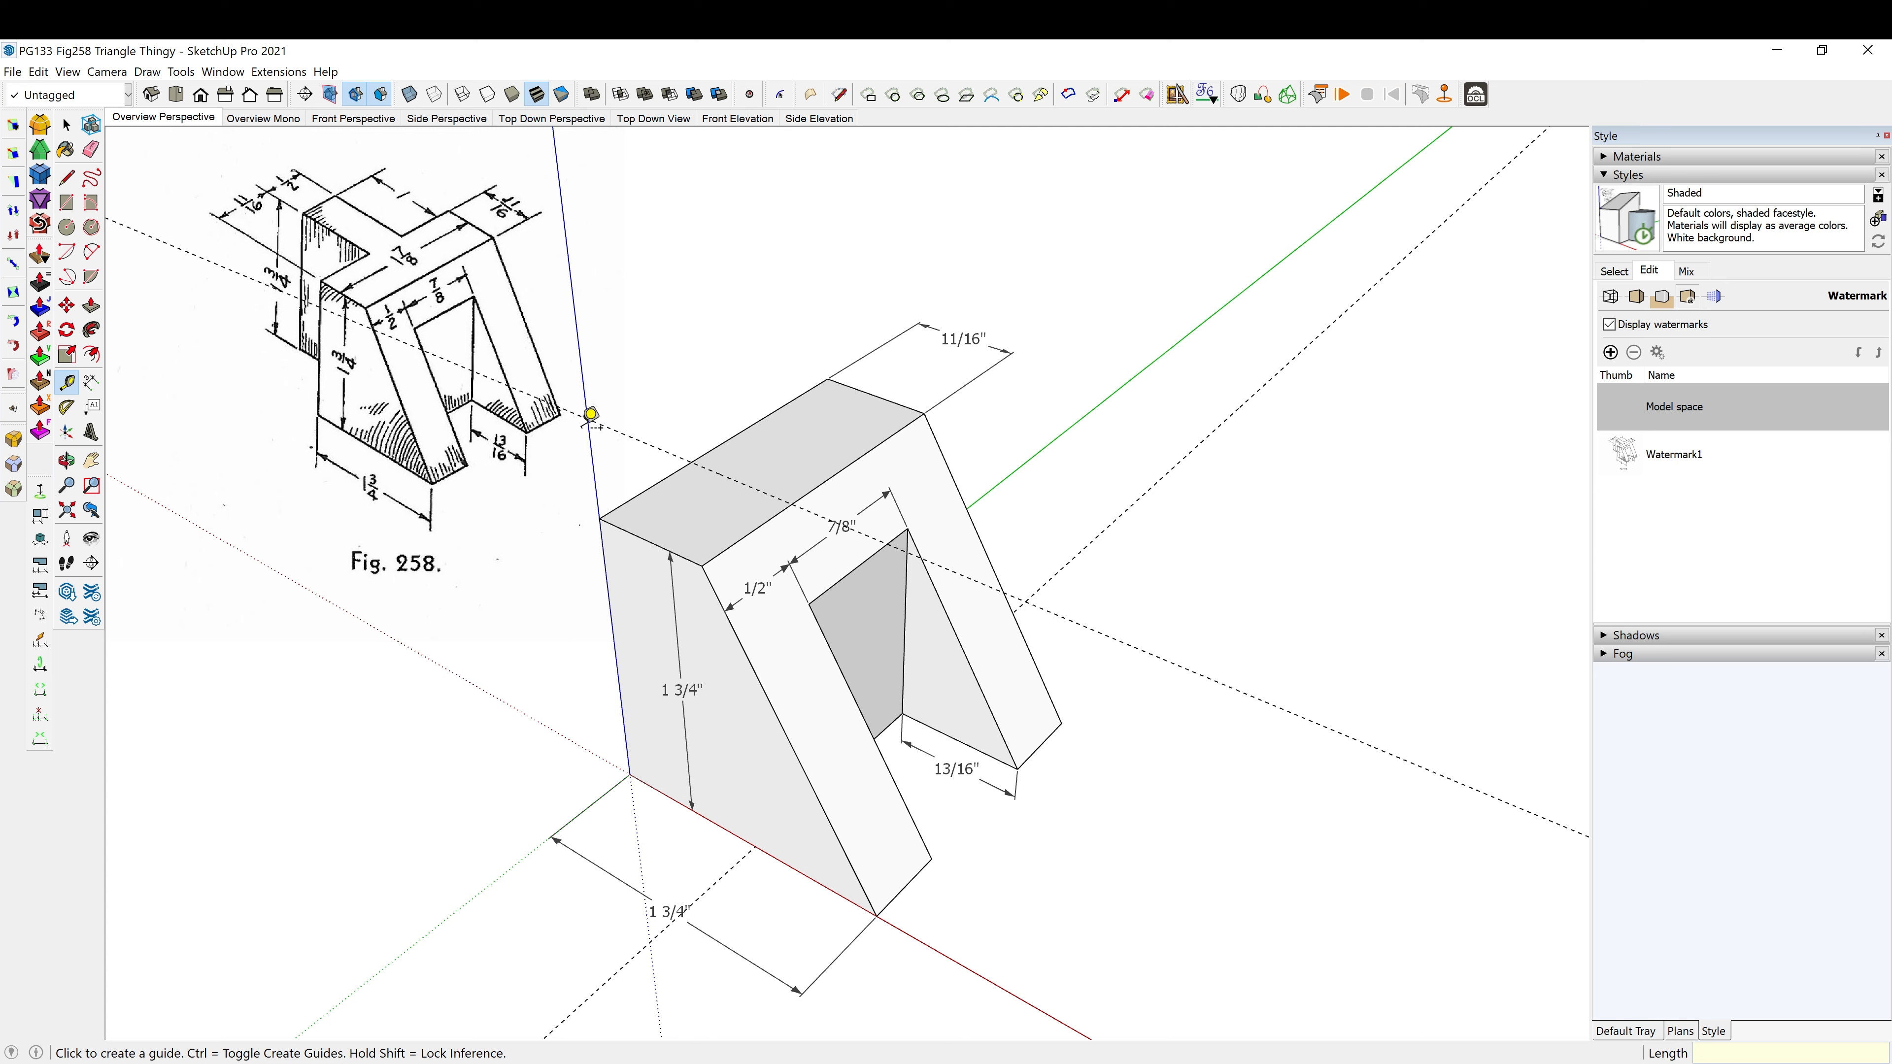
pyautogui.click(723, 475)
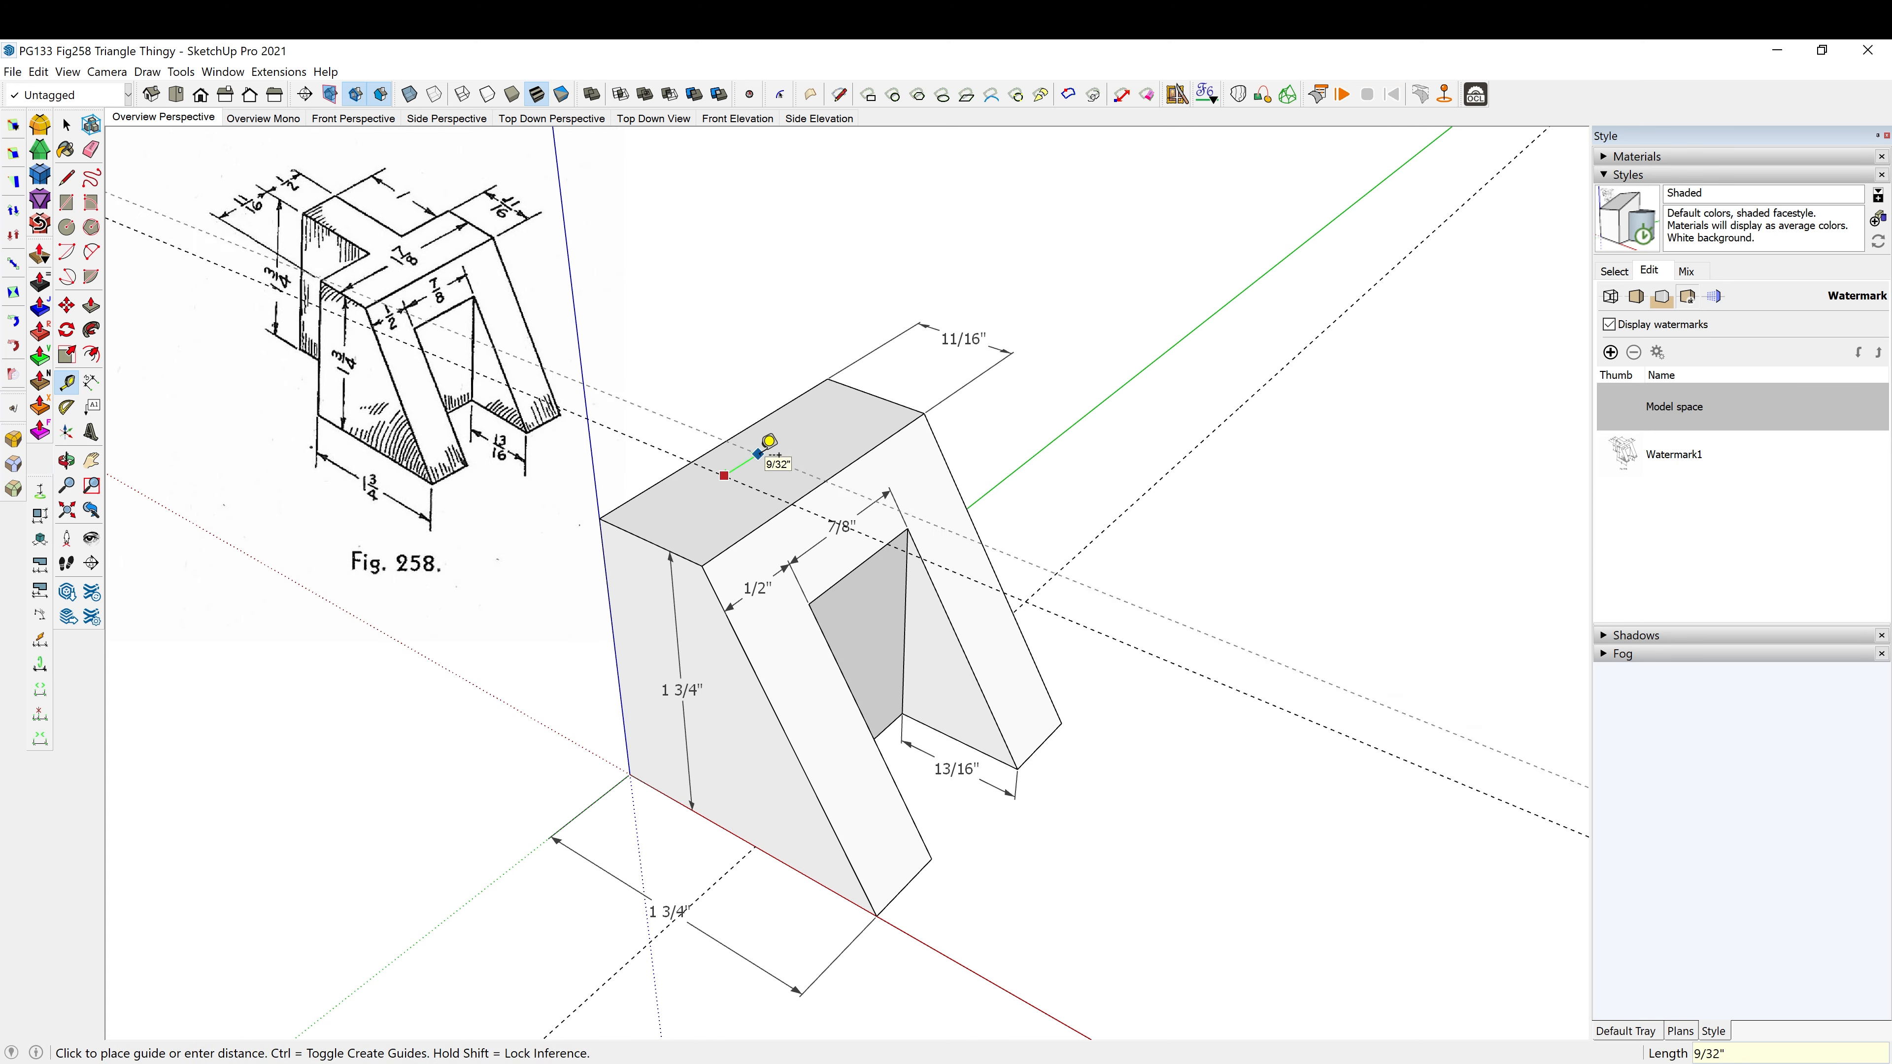
pyautogui.click(770, 442)
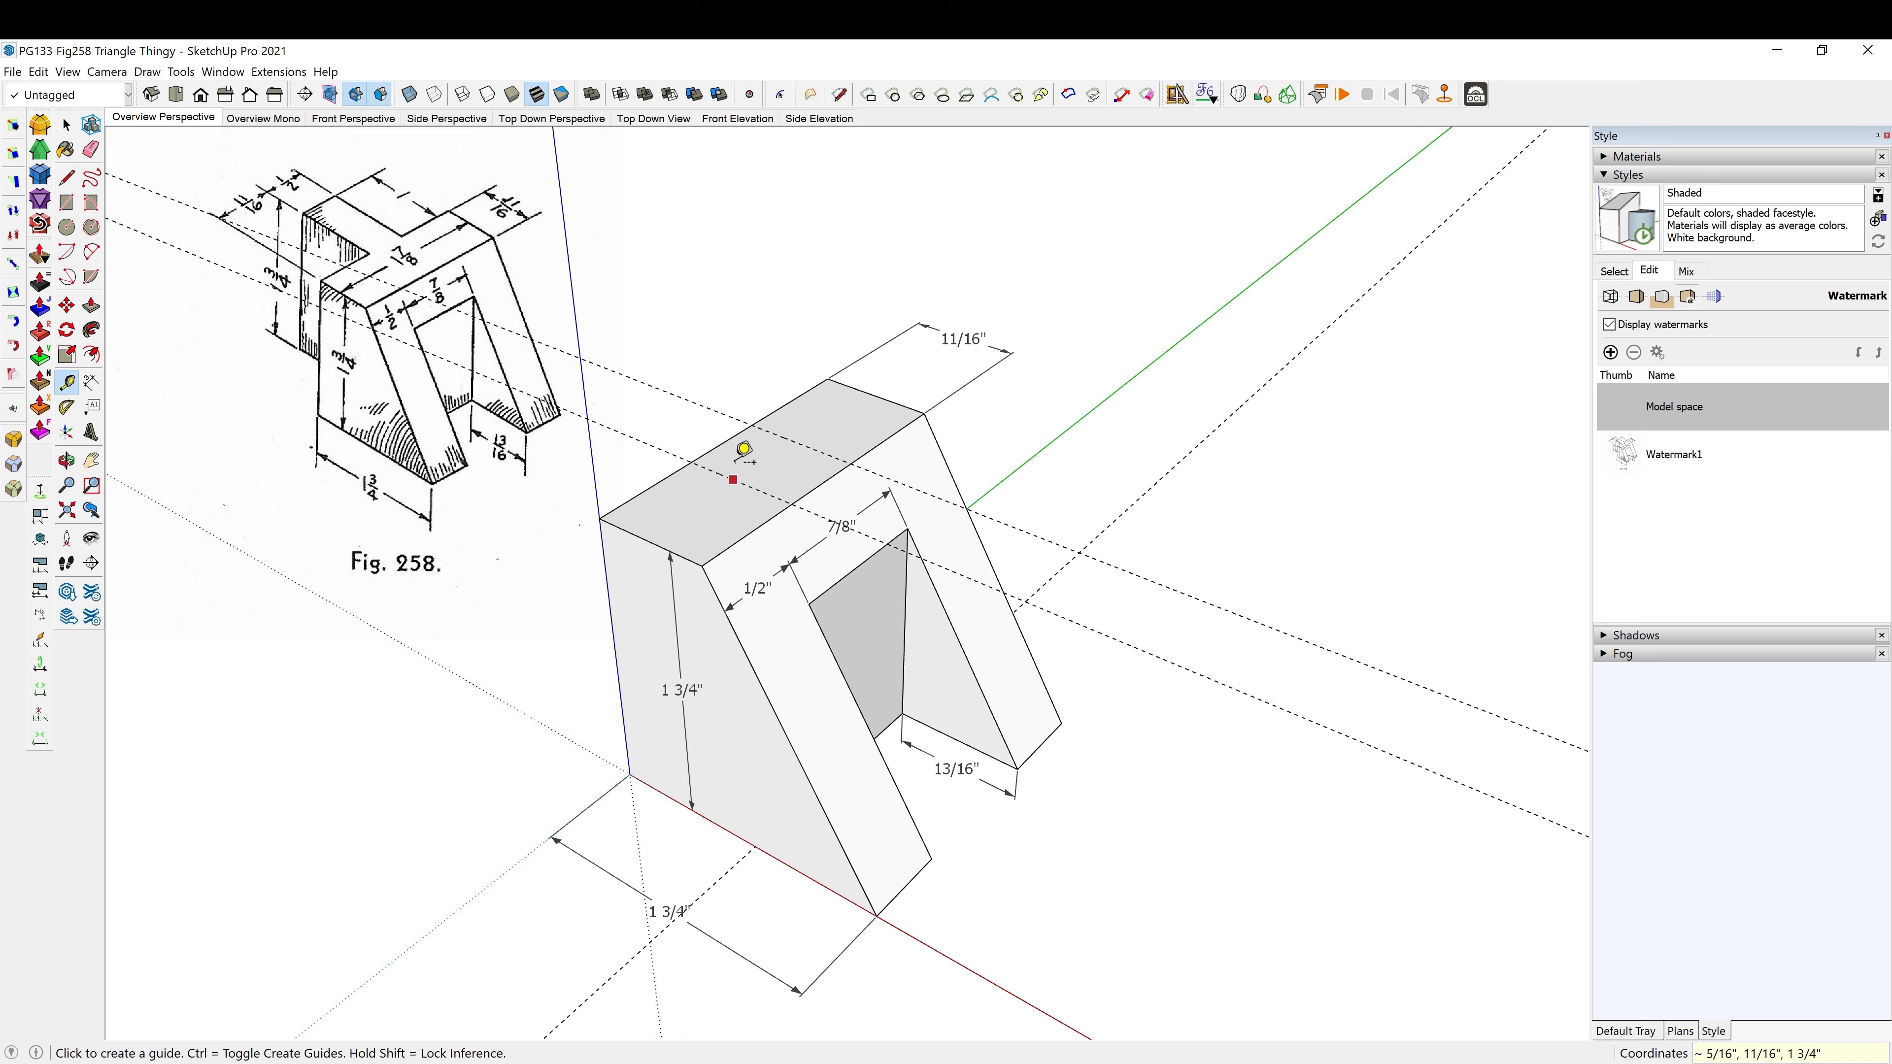
pyautogui.click(722, 442)
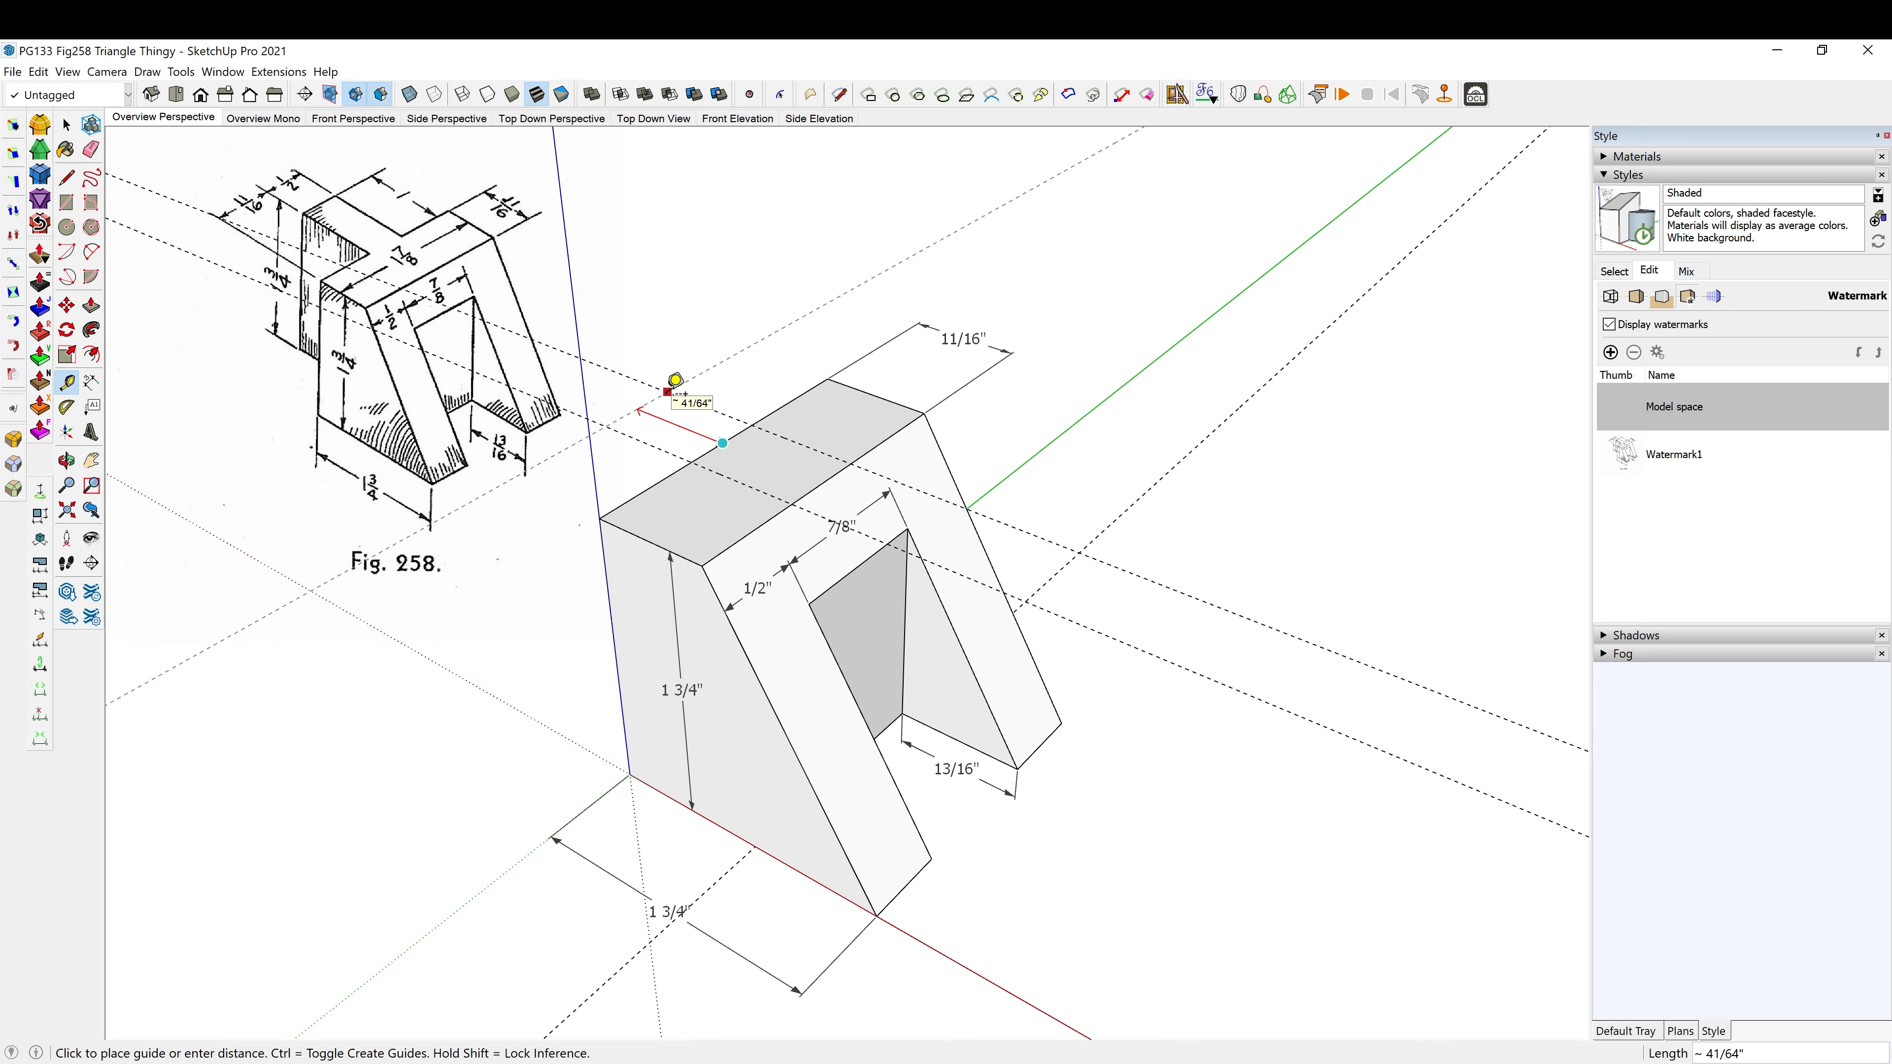
# Draw a rectangle between the guides behind the top face and extrude it down 1 3/4" to the bracket's base.
pyautogui.moveTo(674, 382); pyautogui.dragTo(634, 457, button='middle')
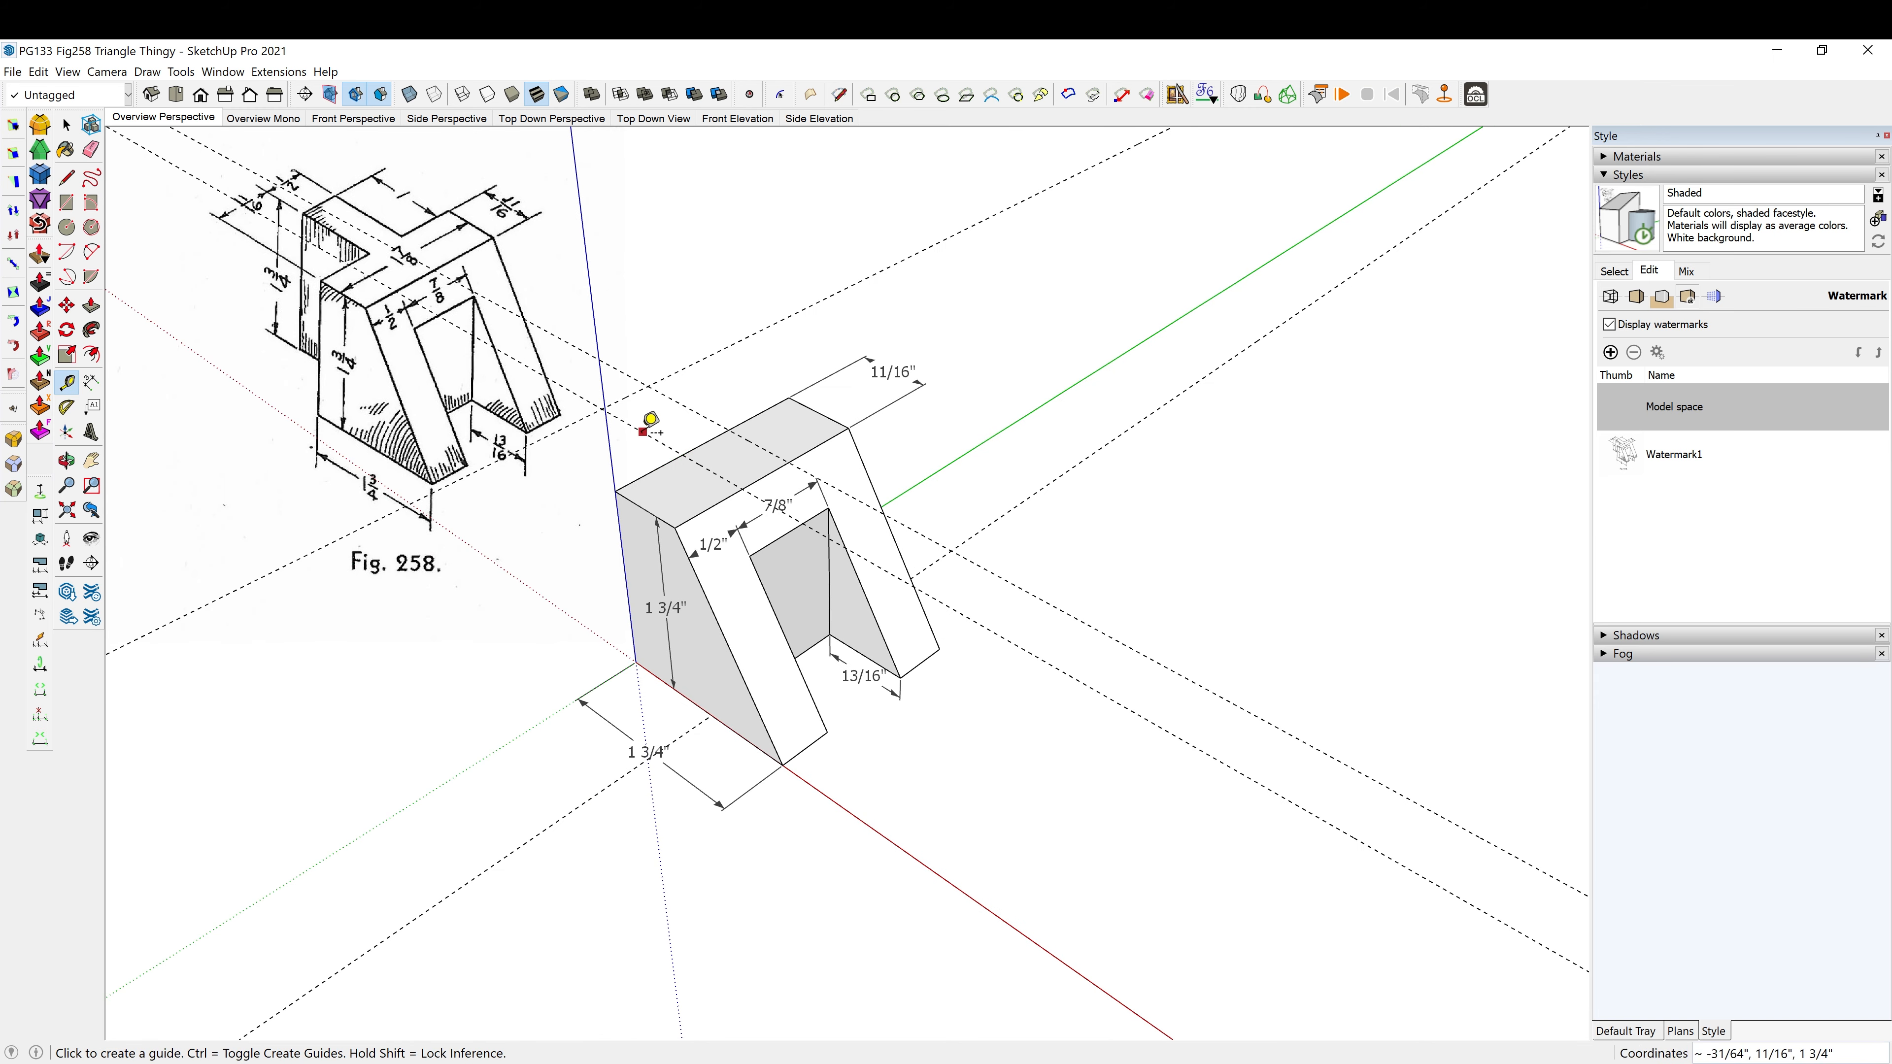
pyautogui.press('r')
pyautogui.click(602, 409)
pyautogui.click(738, 430)
pyautogui.moveTo(741, 429); pyautogui.dragTo(1017, 419, button='middle')
pyautogui.press('p')
pyautogui.click(633, 475)
pyautogui.moveTo(634, 475)
pyautogui.mouseDown(button='middle')
pyautogui.moveTo(689, 541)
pyautogui.moveTo(679, 731)
pyautogui.moveTo(1161, 605)
pyautogui.moveTo(617, 829)
pyautogui.moveTo(732, 818)
pyautogui.moveTo(710, 788)
pyautogui.mouseUp(button='middle')
pyautogui.click(679, 734)
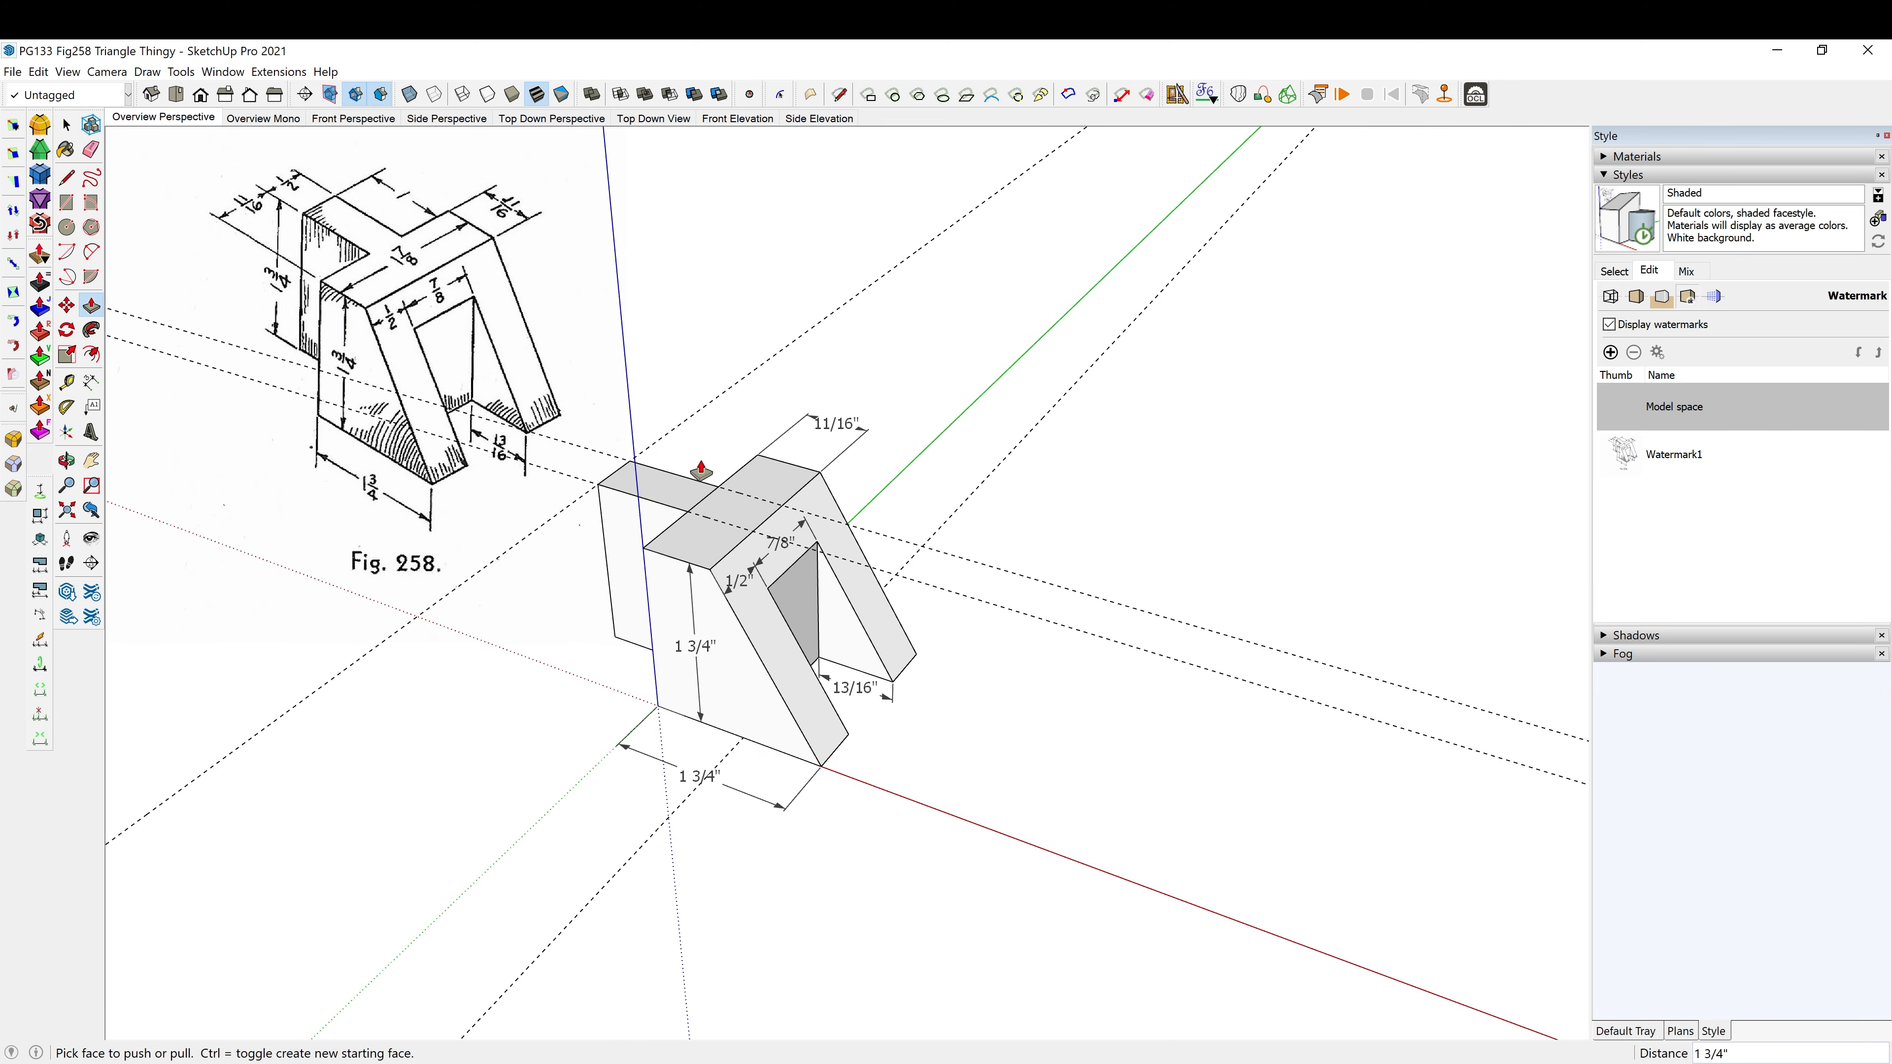
# Erase the seam between the rear block and the bracket's top face, and delete all guides.
pyautogui.scroll(3, 701, 481)
pyautogui.press('e')
pyautogui.moveTo(713, 506); pyautogui.dragTo(685, 531)
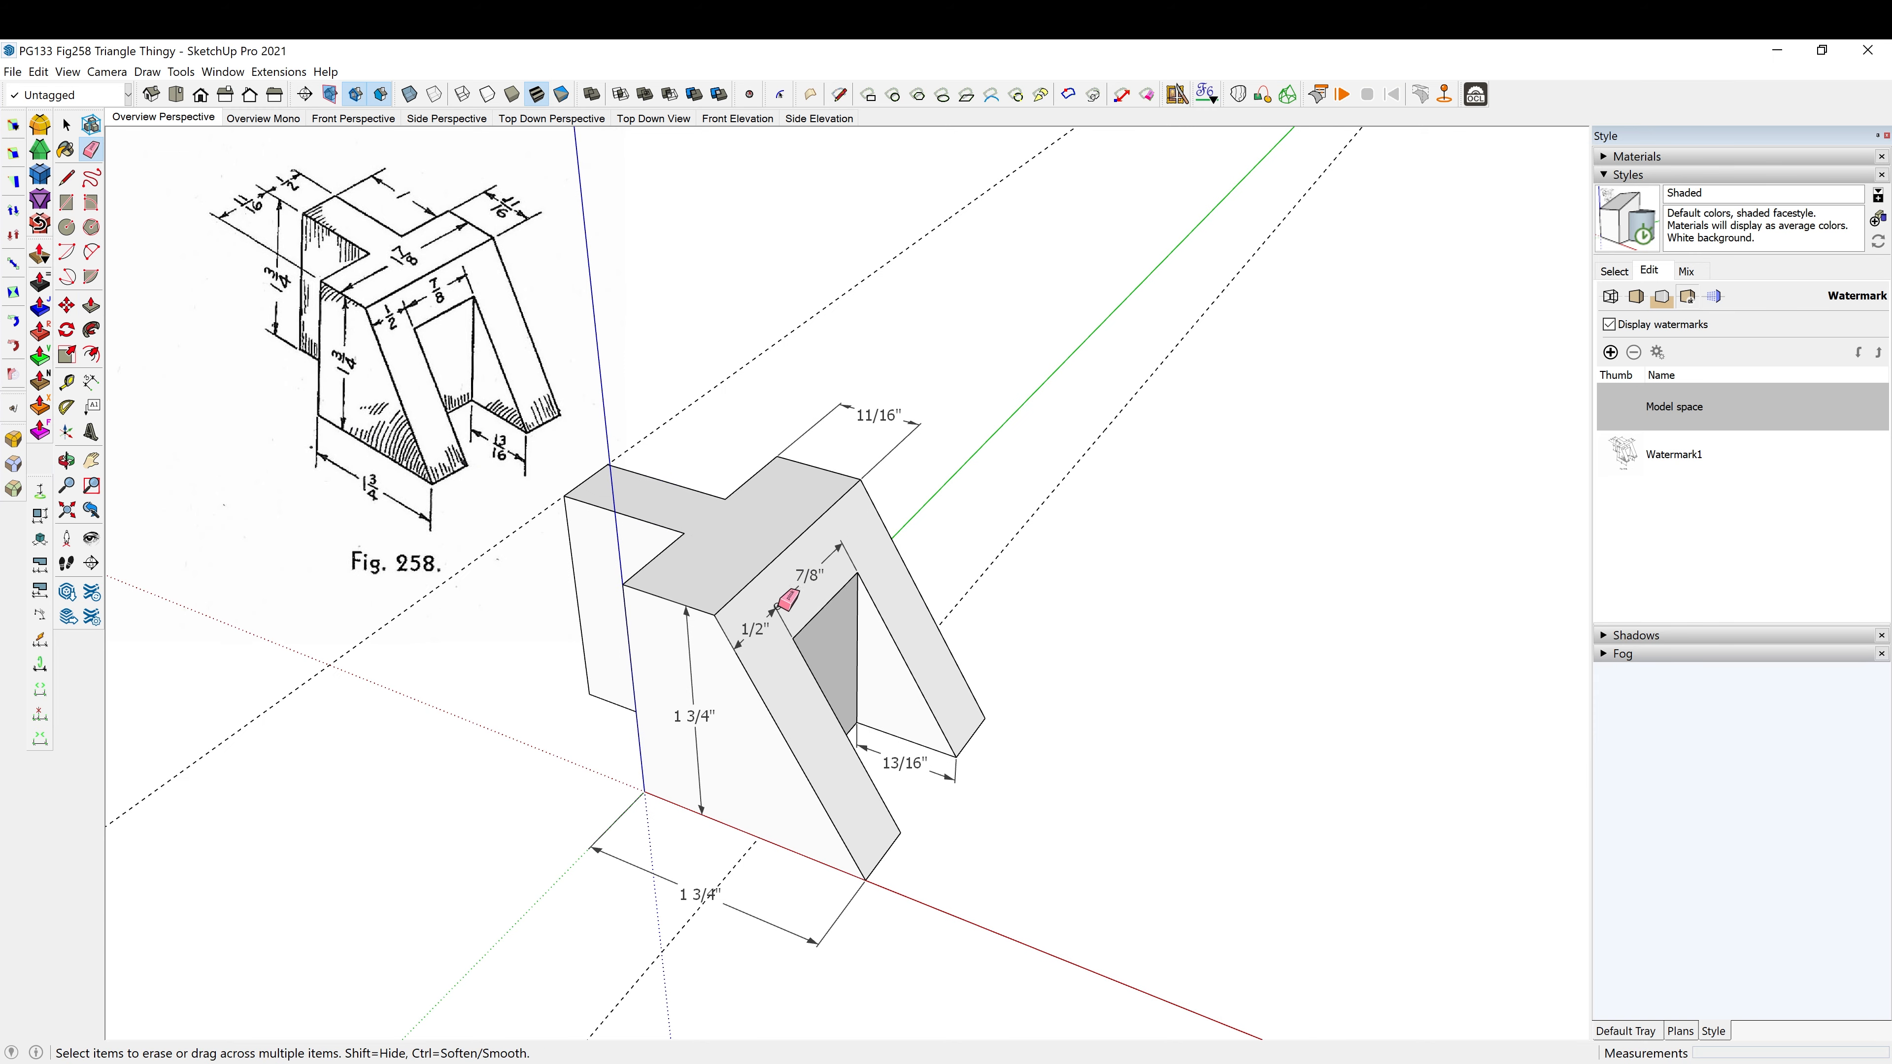
pyautogui.hotkey('shift', 'g')
# Dimension the rear block's width along its top back edge and its height along the near back corner.
pyautogui.moveTo(894, 844); pyautogui.dragTo(952, 514, button='middle')
pyautogui.moveTo(774, 962); pyautogui.dragTo(704, 717, button='middle')
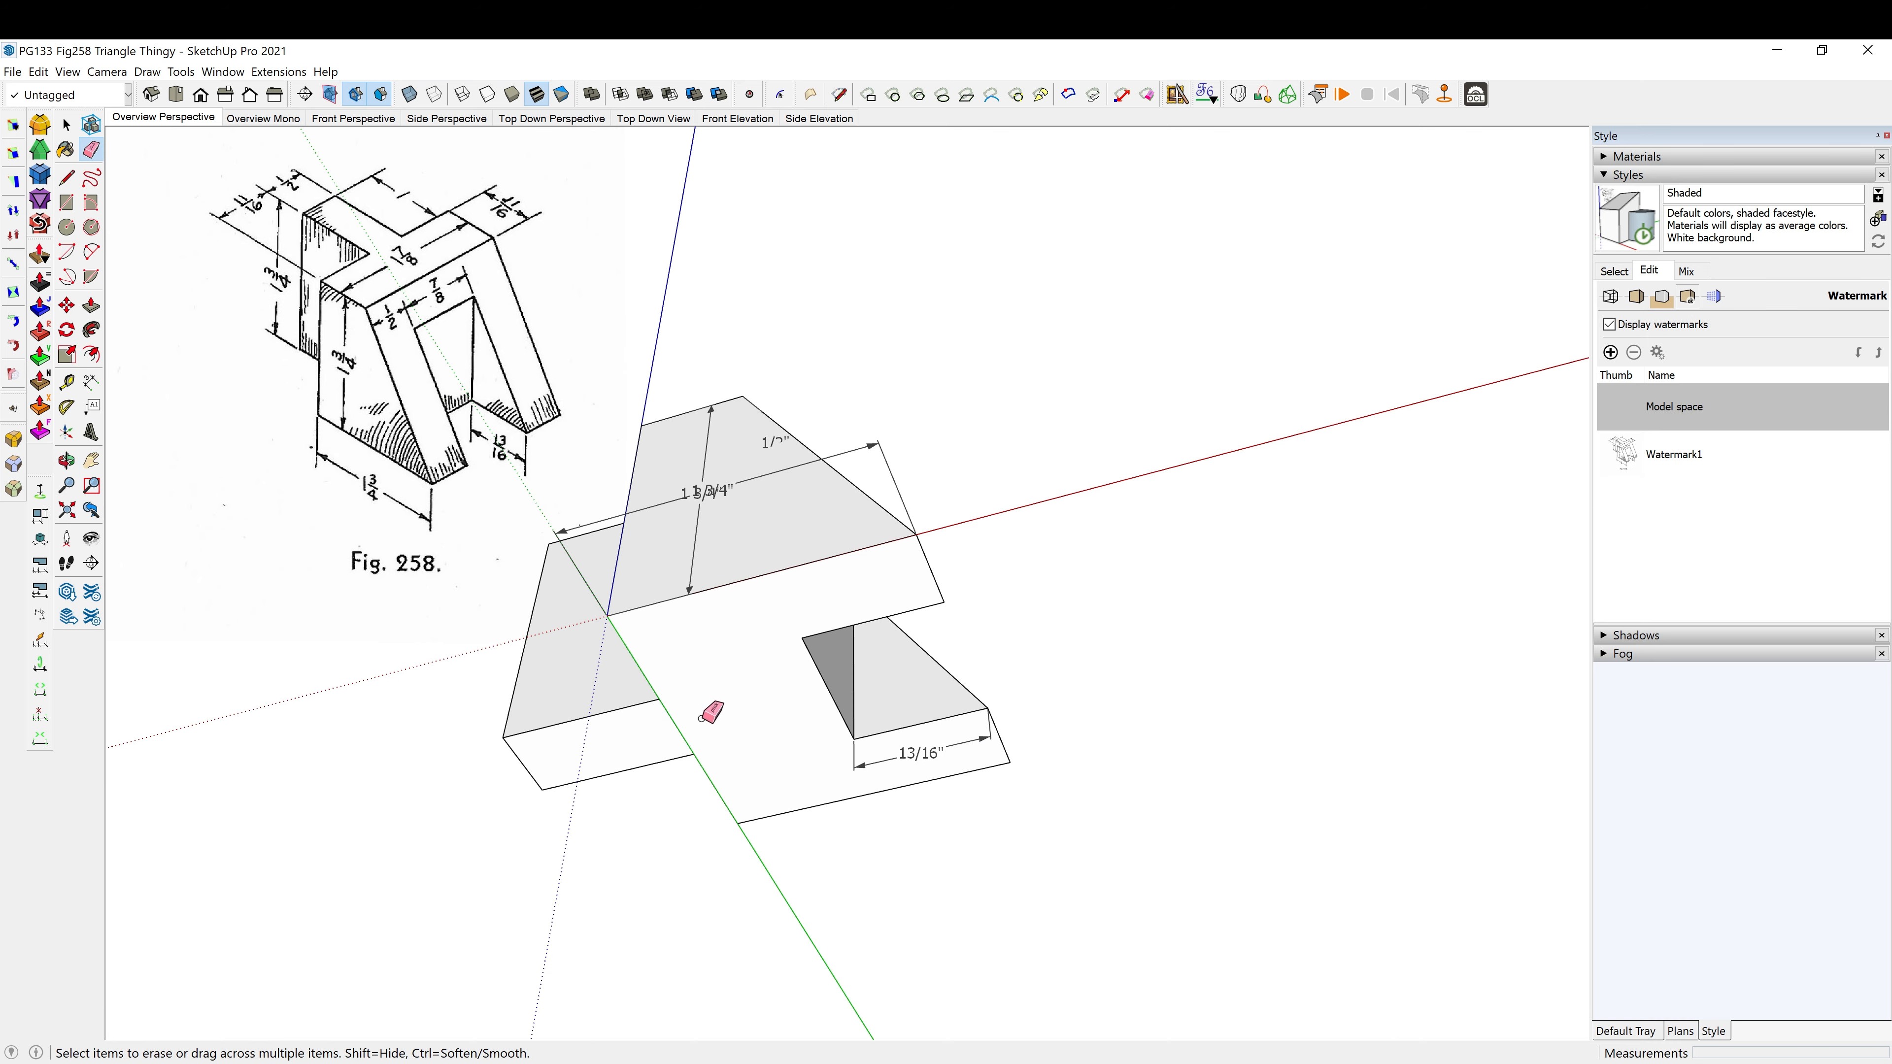
pyautogui.moveTo(849, 656)
pyautogui.mouseDown(button='middle')
pyautogui.moveTo(764, 955)
pyautogui.moveTo(782, 634)
pyautogui.moveTo(815, 687)
pyautogui.moveTo(777, 308)
pyautogui.moveTo(739, 532)
pyautogui.moveTo(878, 686)
pyautogui.moveTo(554, 803)
pyautogui.mouseUp(button='middle')
pyautogui.scroll(5, 600, 845)
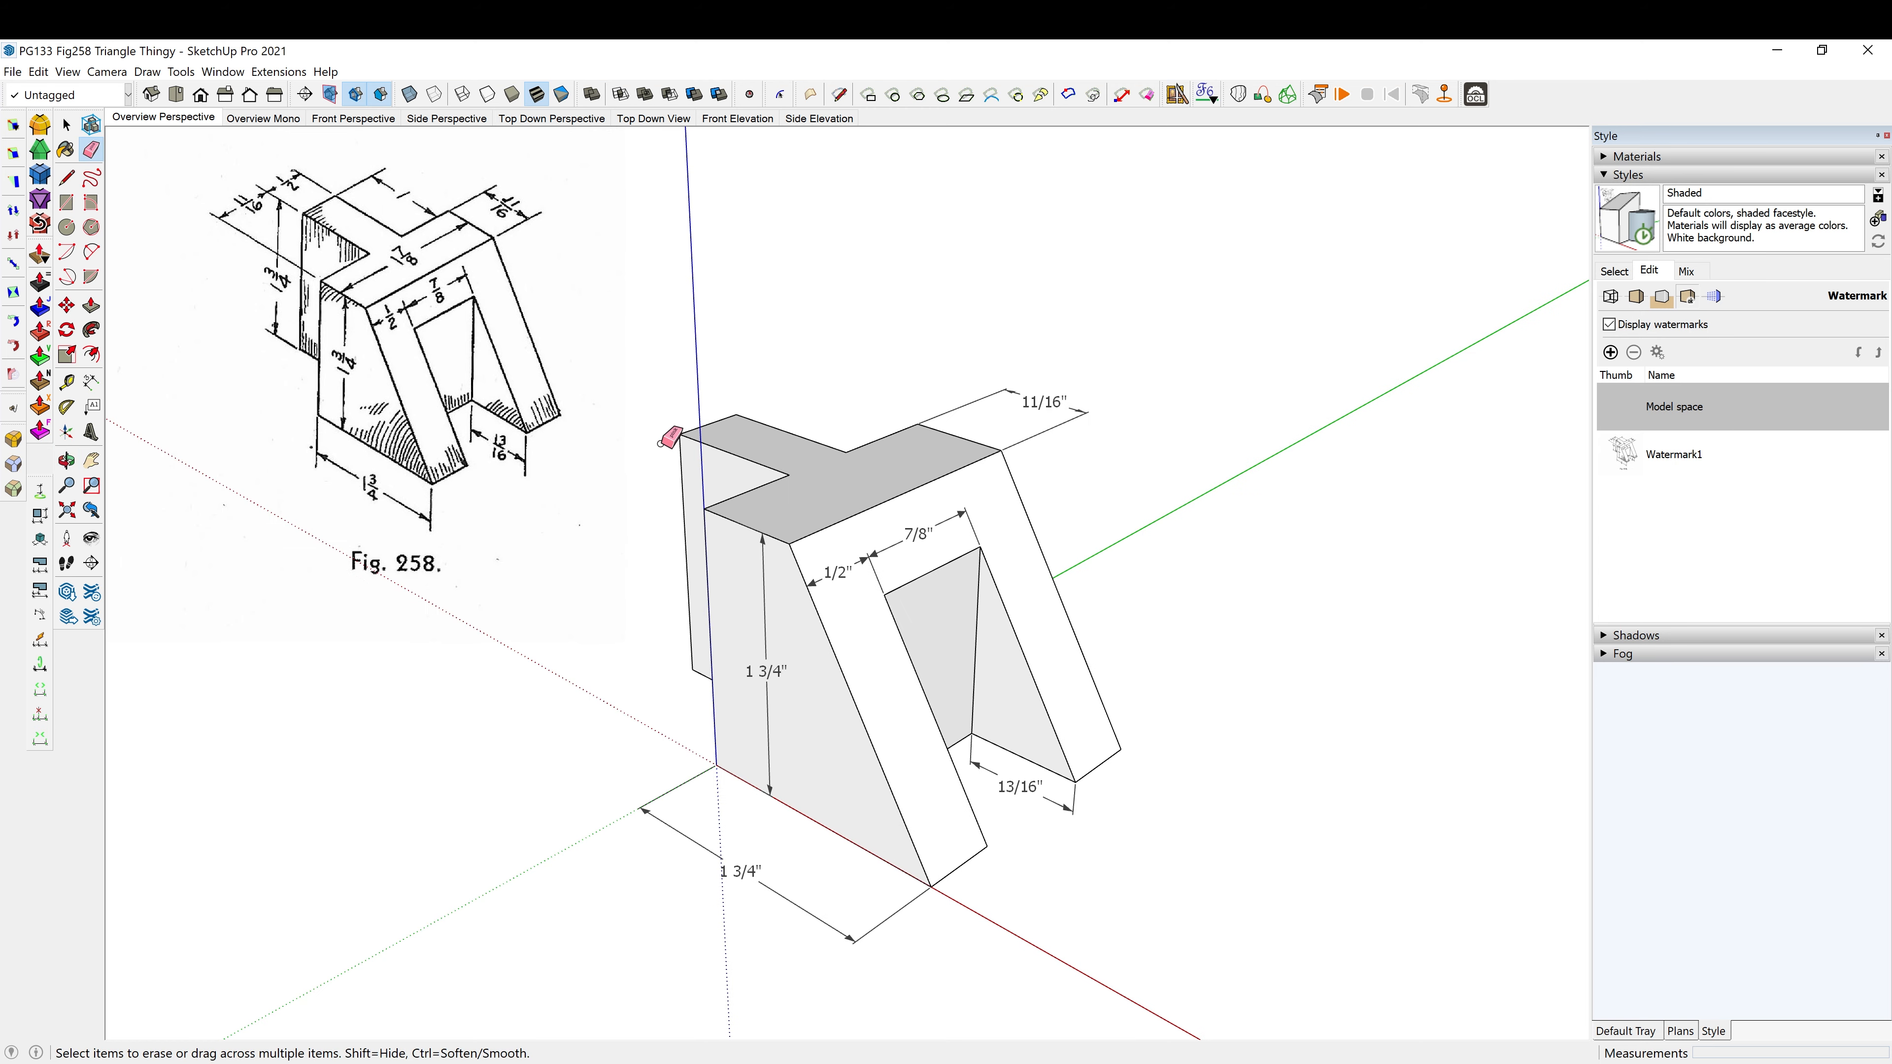
pyautogui.press('d')
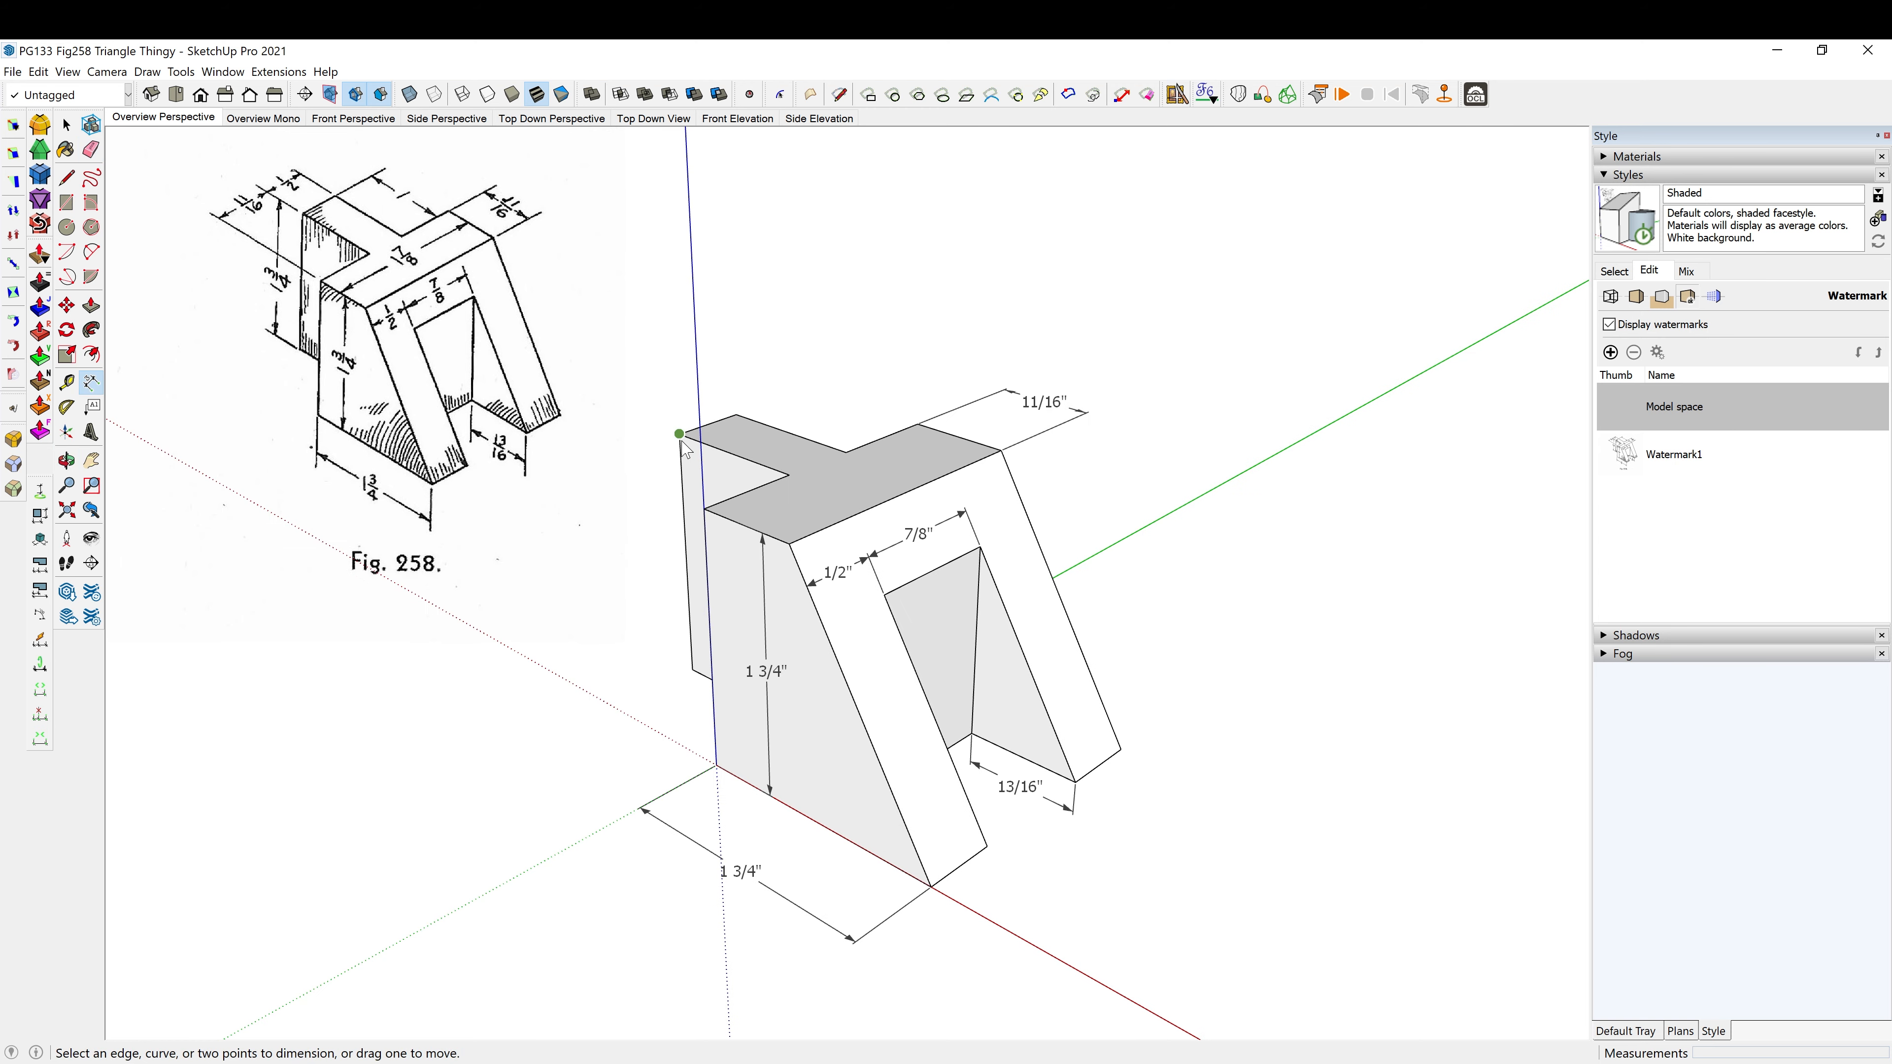
pyautogui.click(679, 434)
pyautogui.click(736, 415)
pyautogui.click(701, 396)
pyautogui.click(679, 435)
pyautogui.click(693, 669)
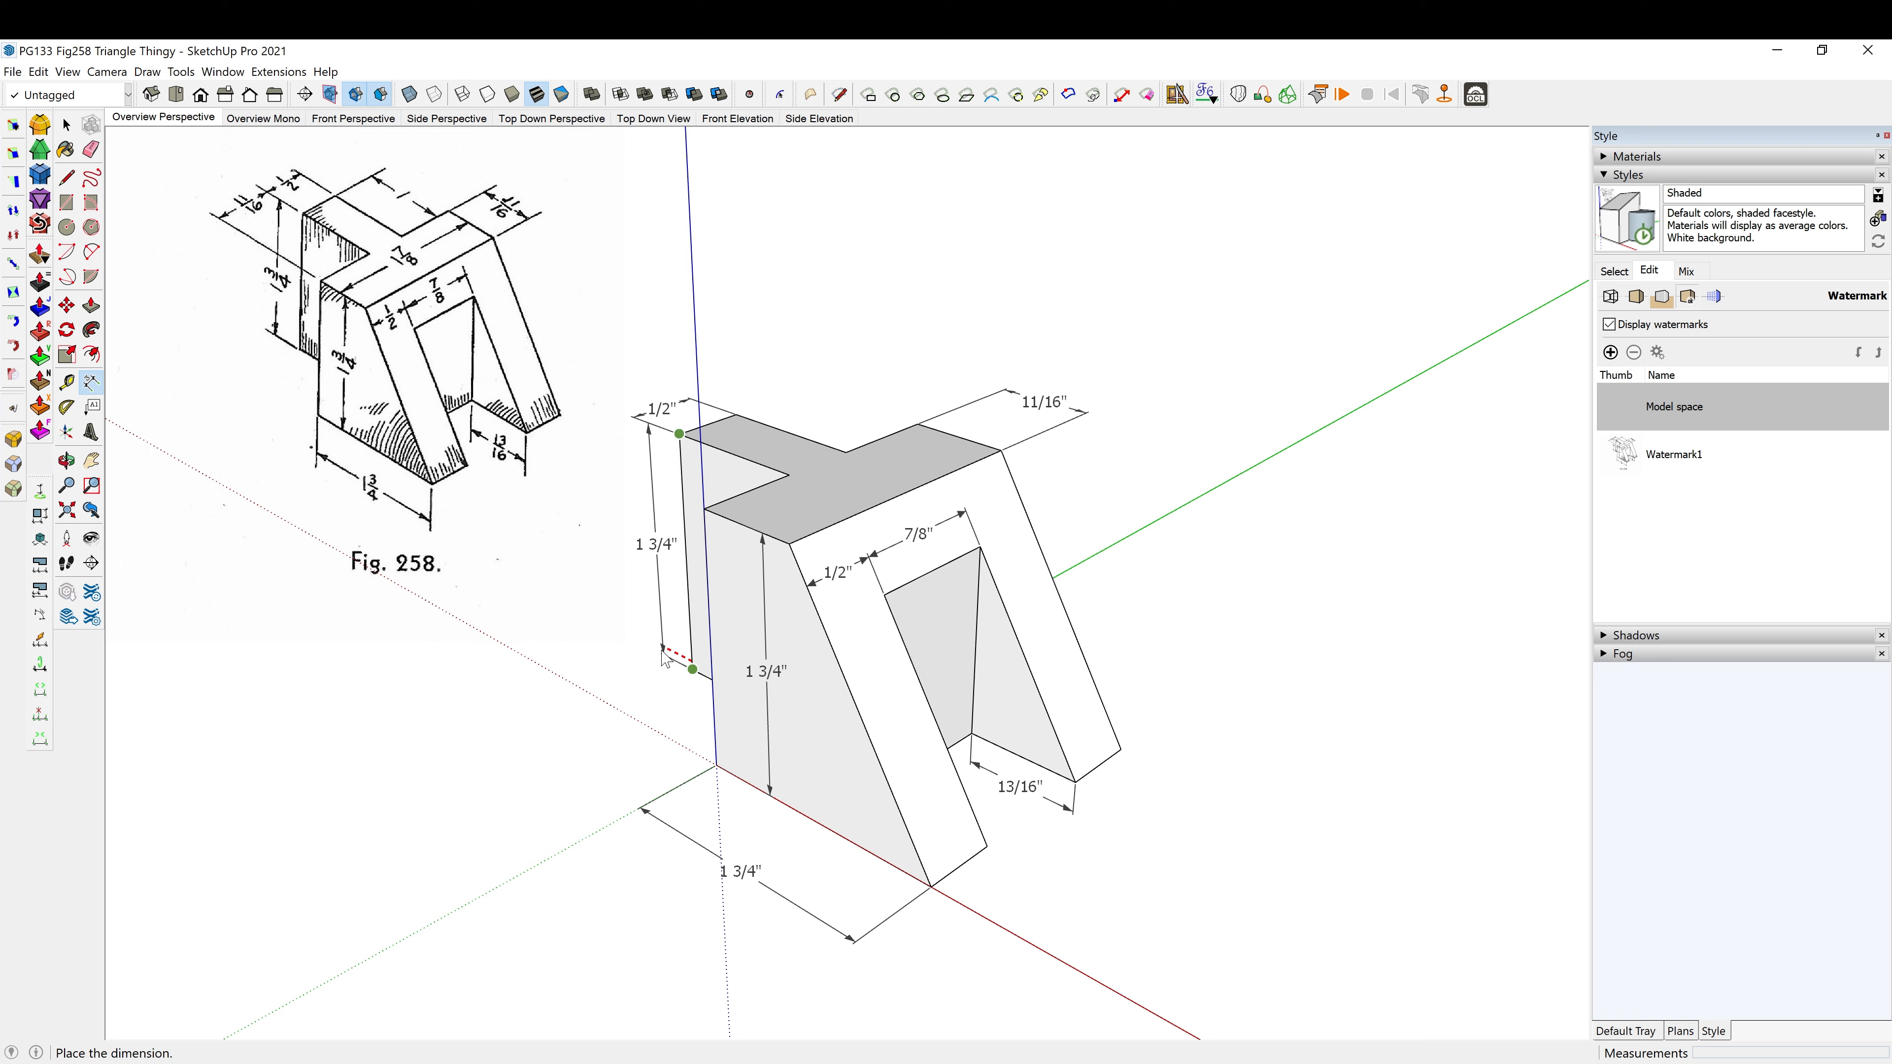
pyautogui.click(649, 653)
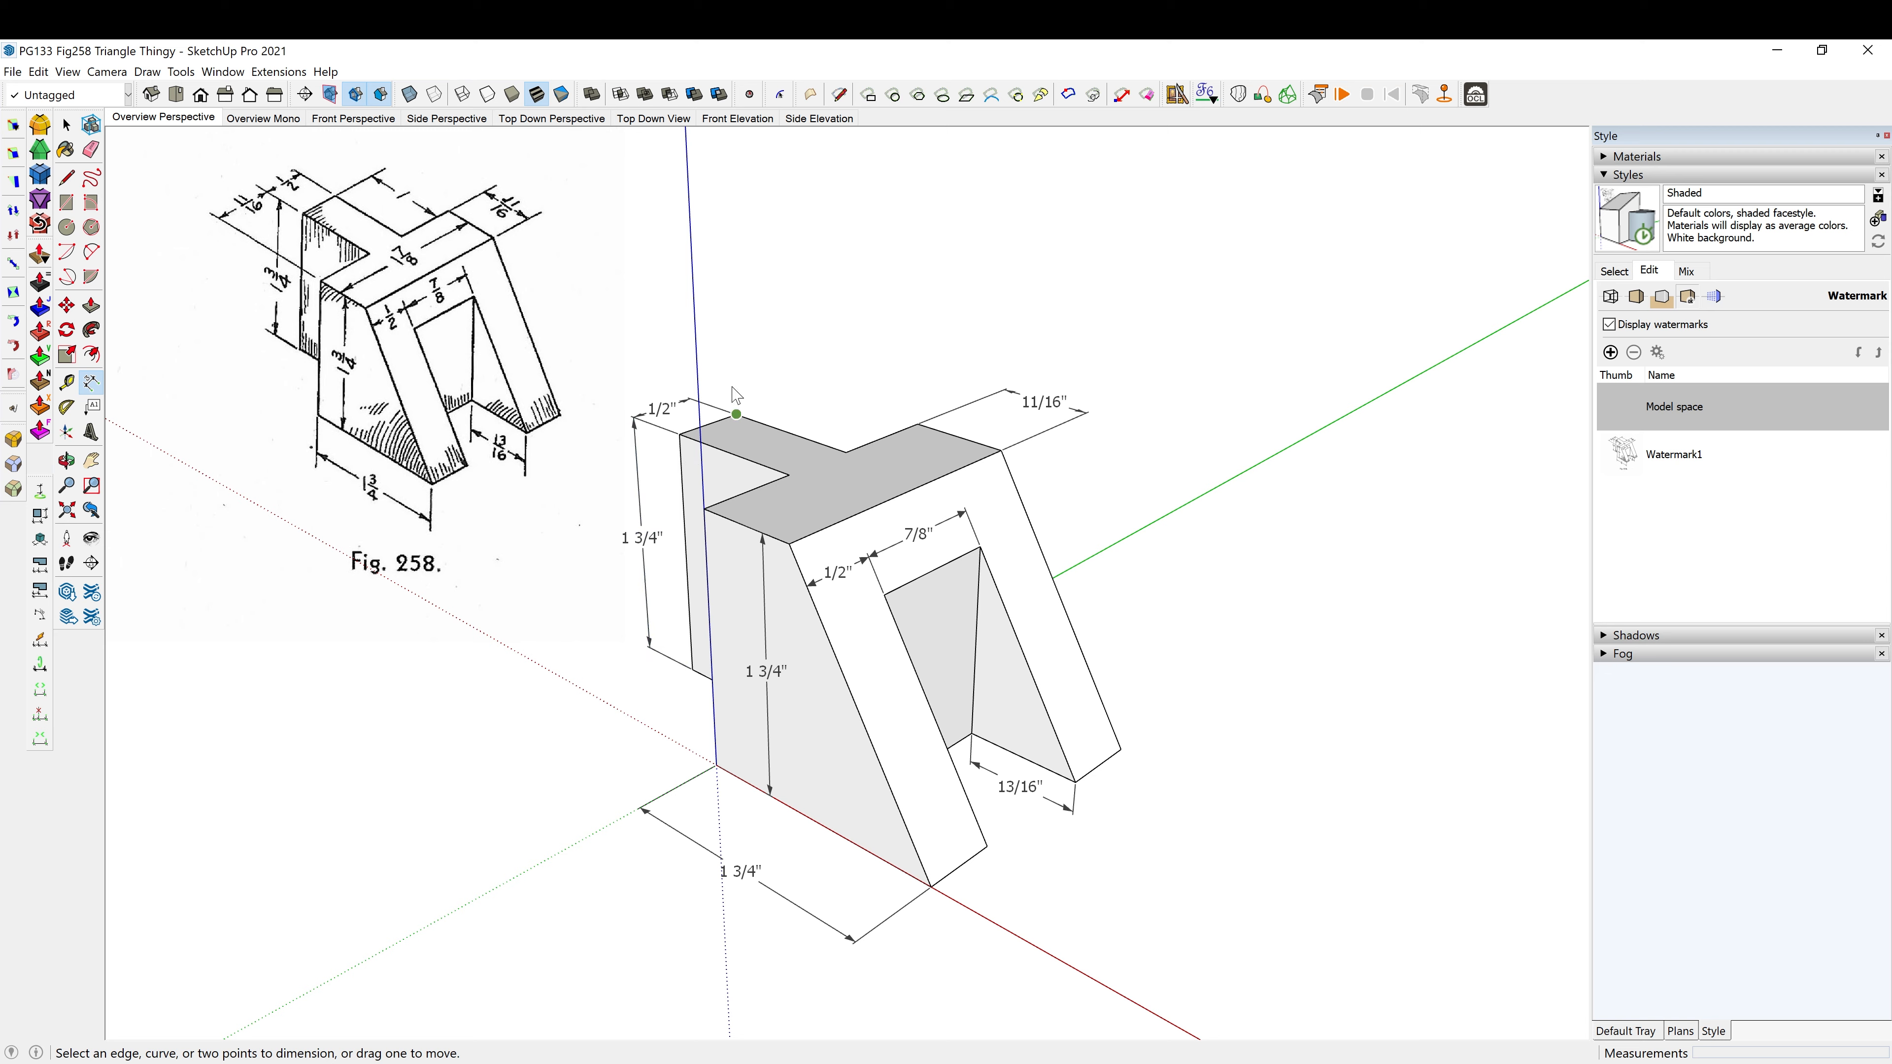
pyautogui.click(847, 452)
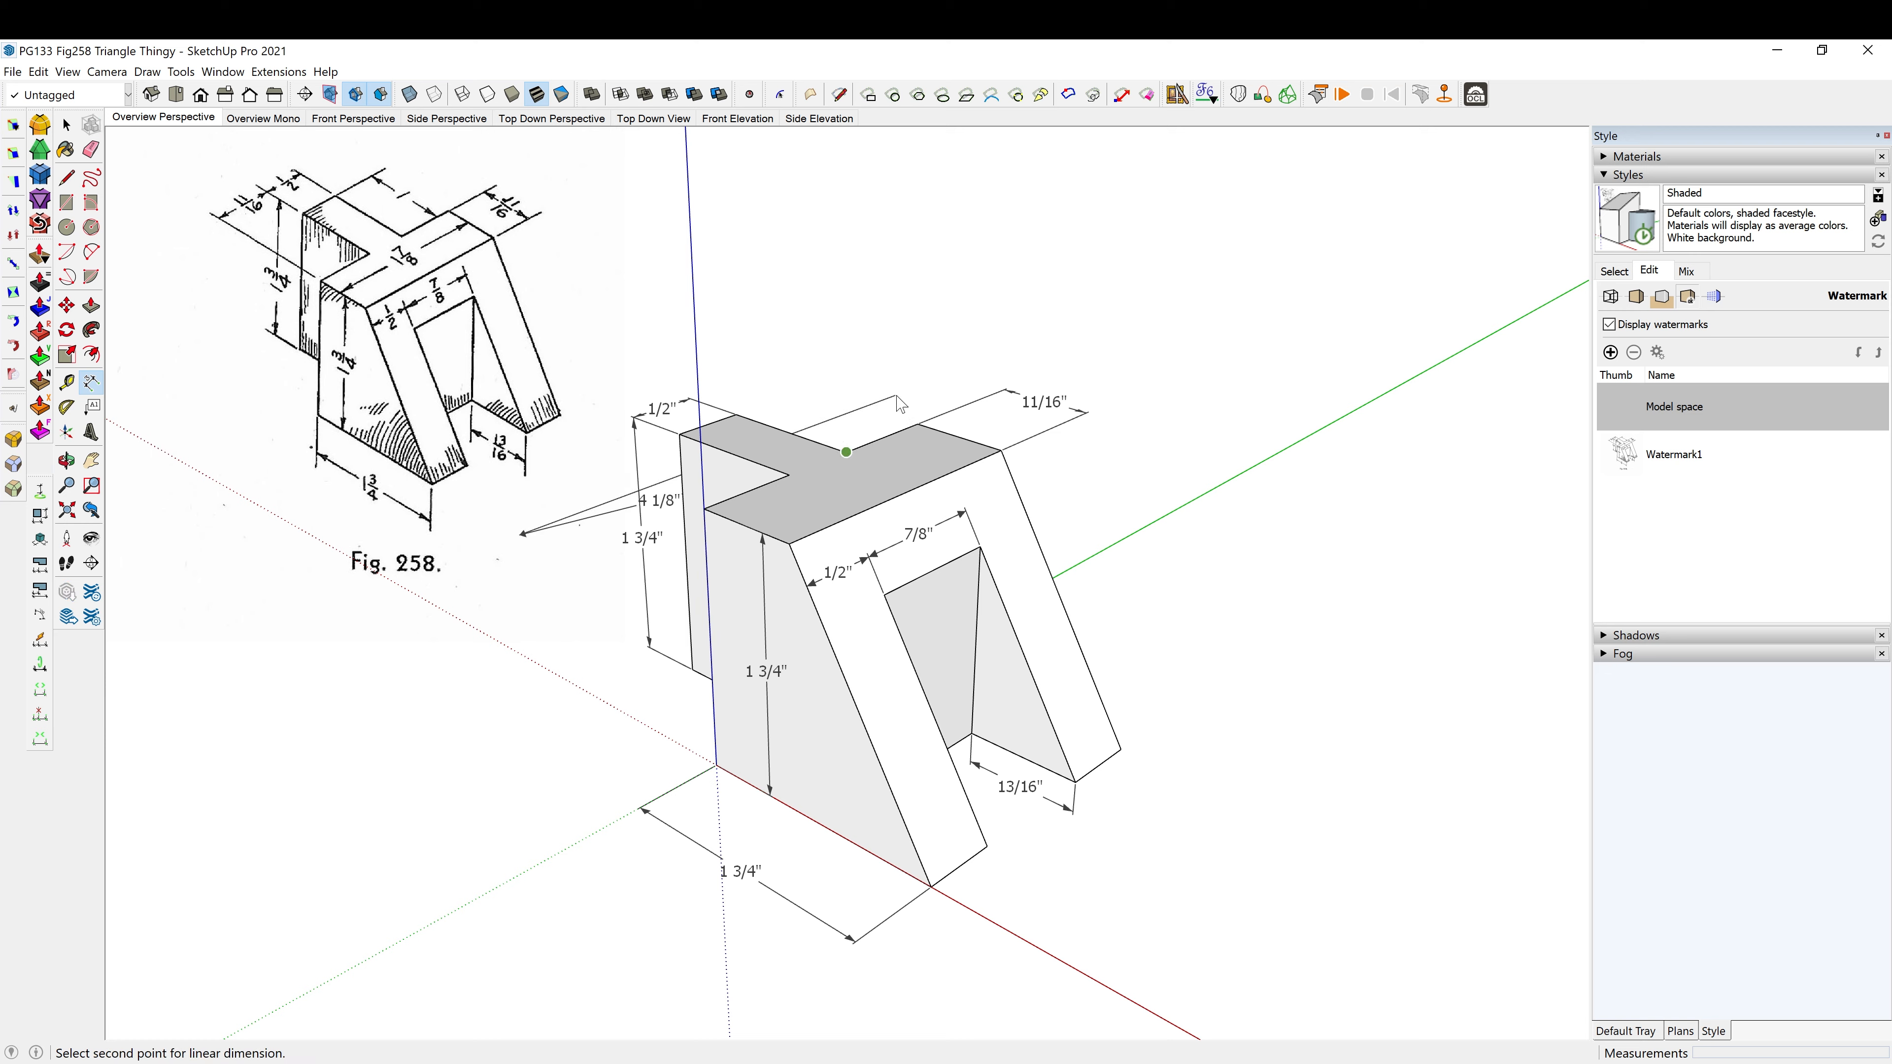
pyautogui.click(918, 424)
pyautogui.press('Escape')
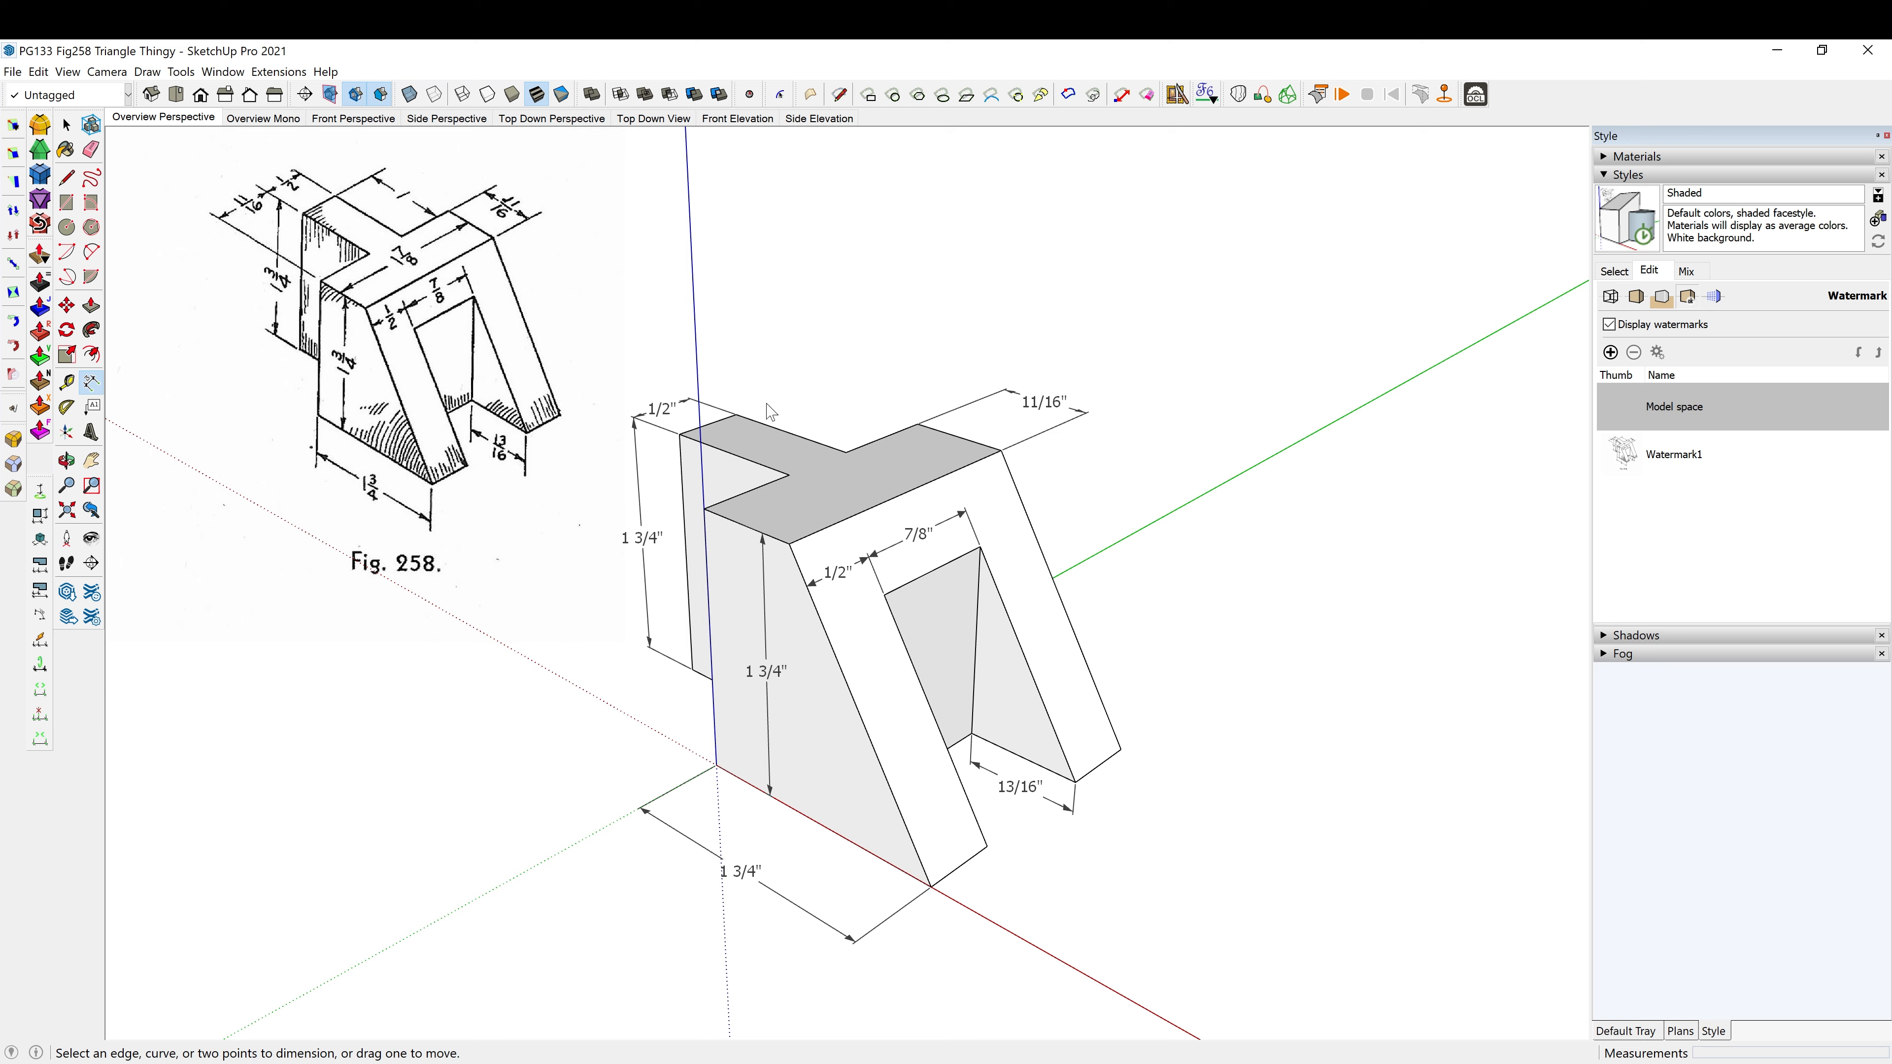
# Dimension the rear block's projection from its far back corner to the back corner of the bracket's top face.
pyautogui.click(737, 415)
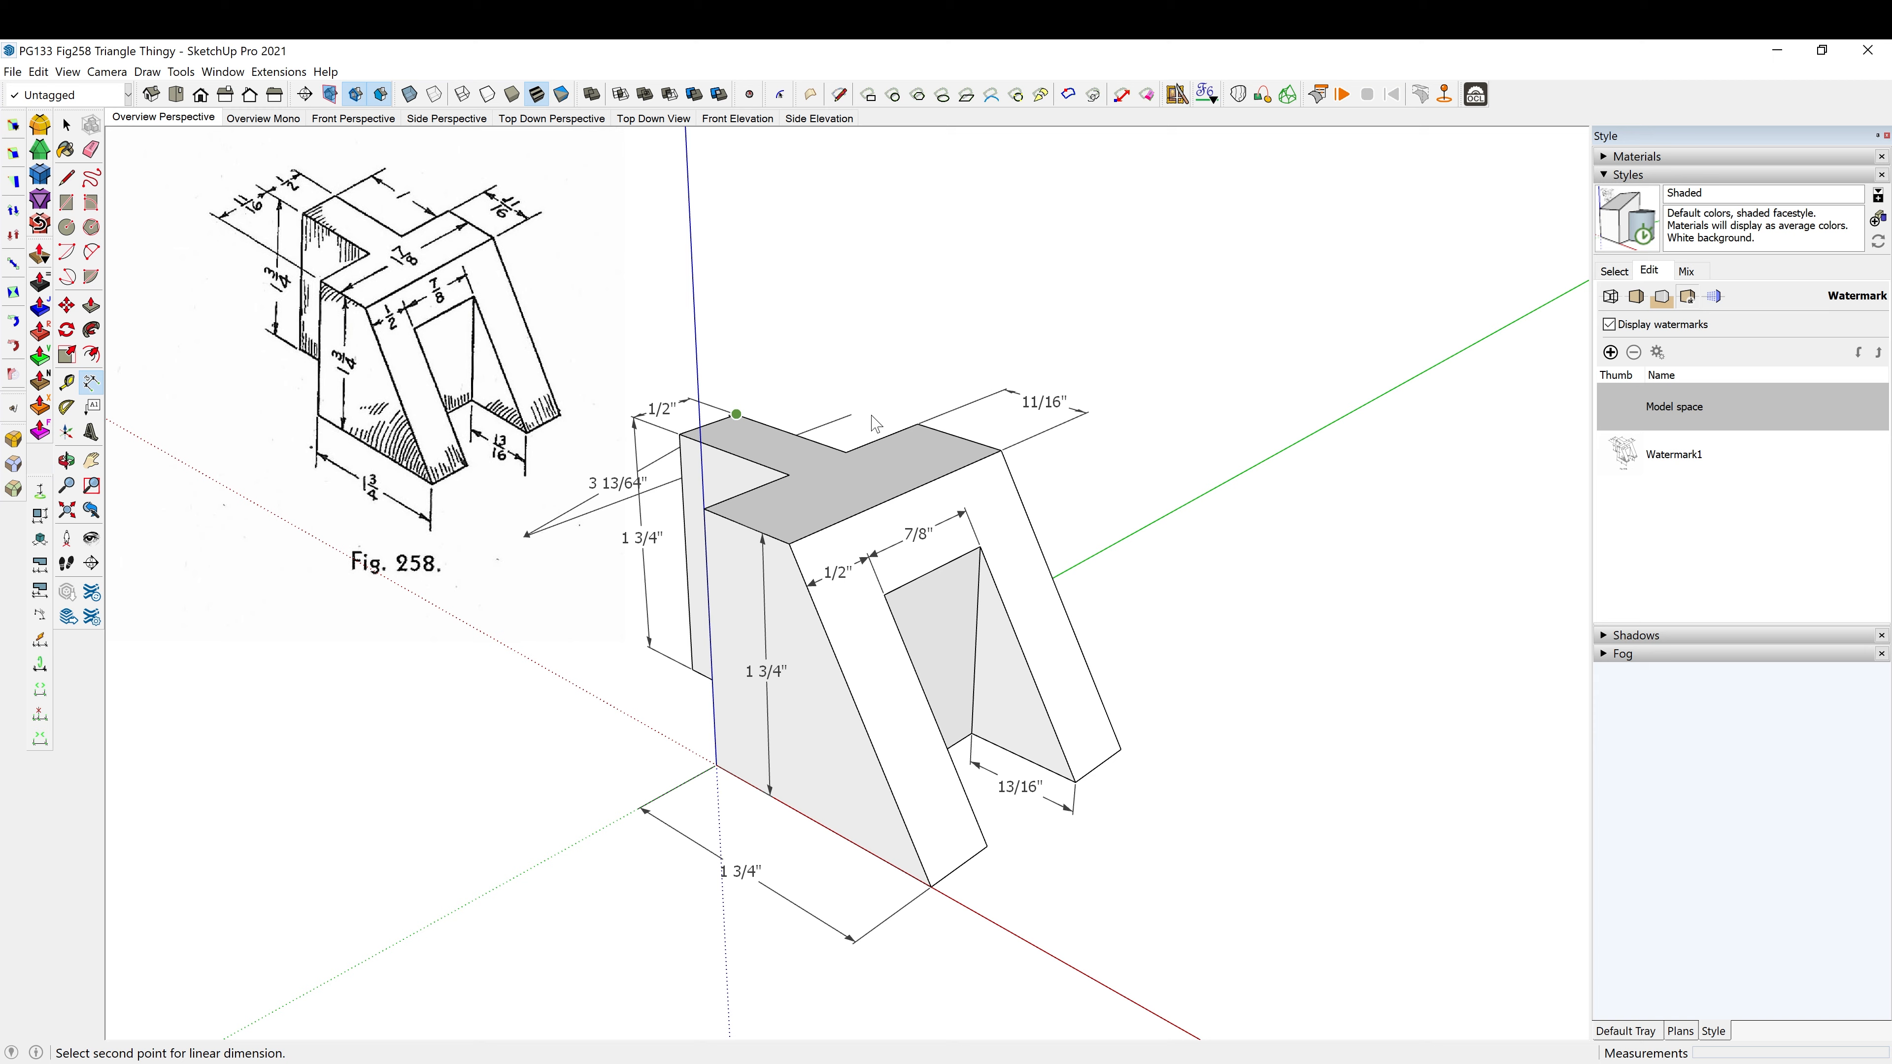
pyautogui.click(918, 424)
pyautogui.click(991, 396)
pyautogui.moveTo(991, 396); pyautogui.dragTo(984, 529, button='middle')
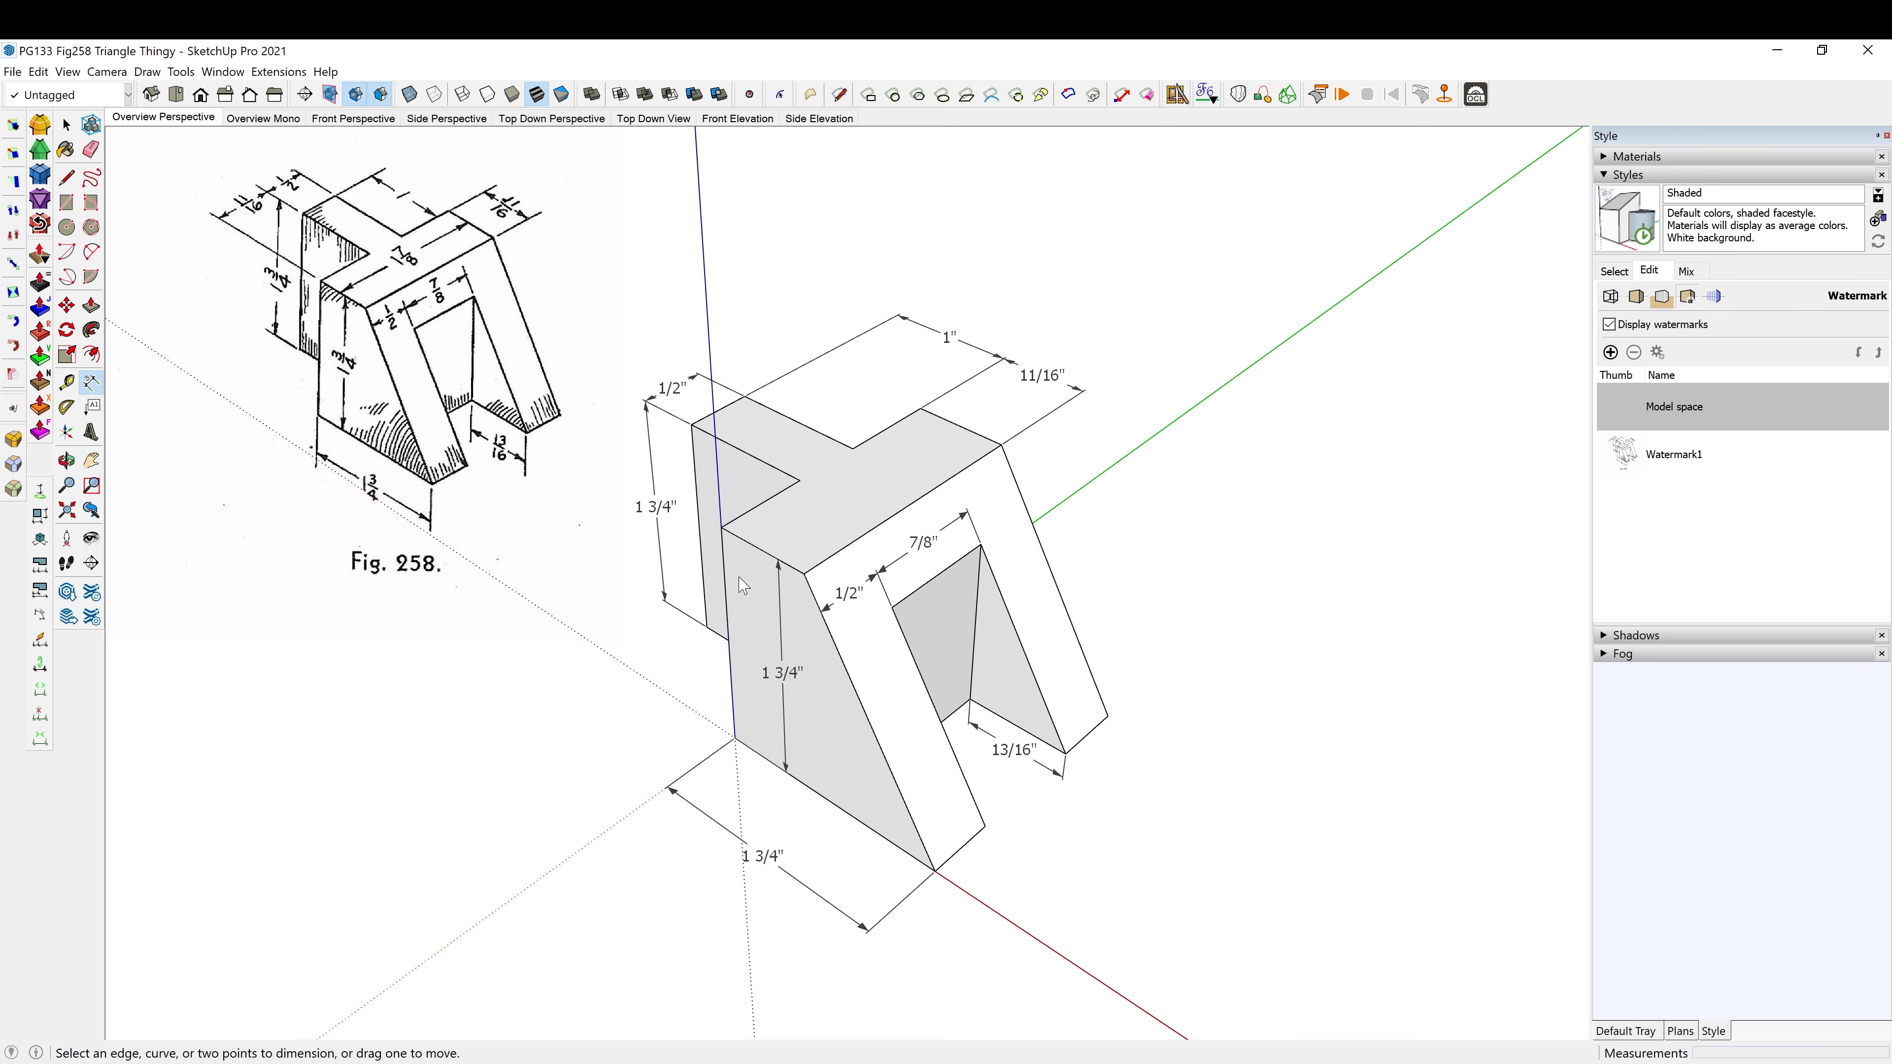
pyautogui.click(661, 507)
pyautogui.click(653, 504)
# Dimension the bracket's top back edge from its far corner to the inner corner at the rear block.
pyautogui.click(921, 408)
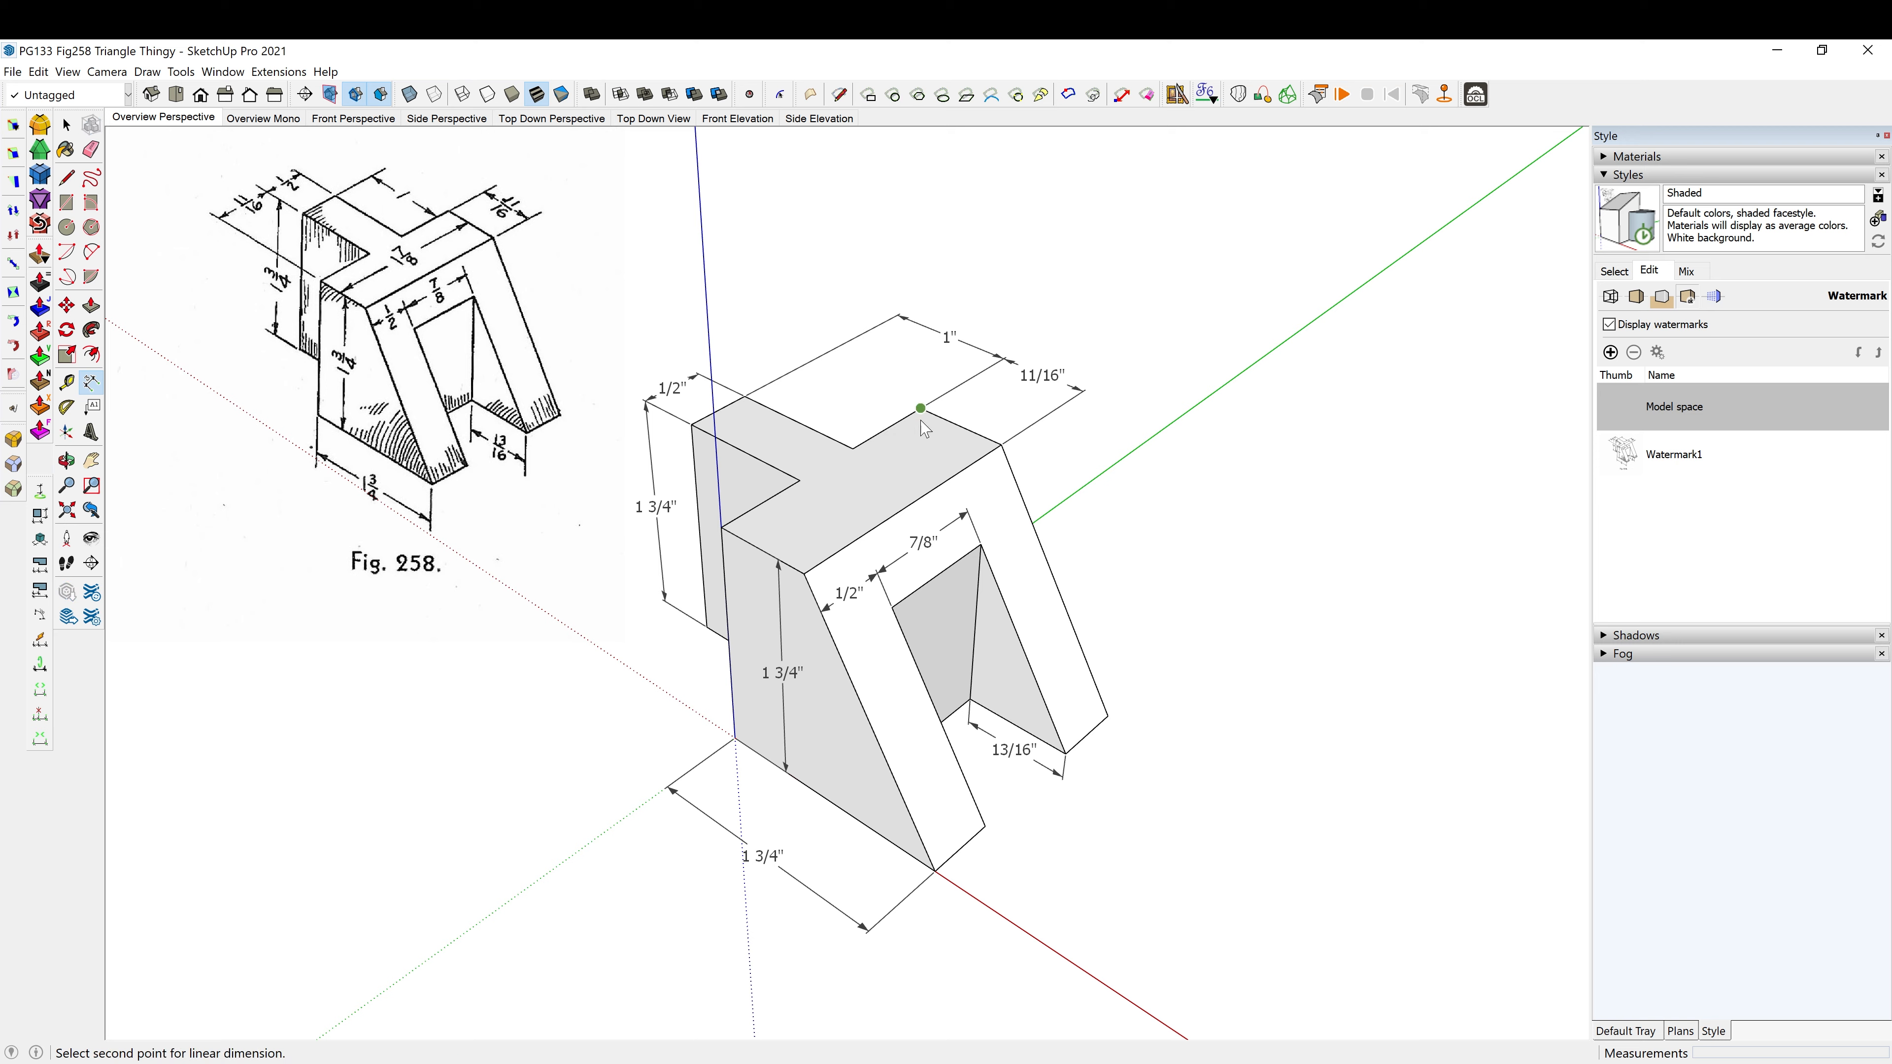
pyautogui.click(854, 448)
pyautogui.press('Escape')
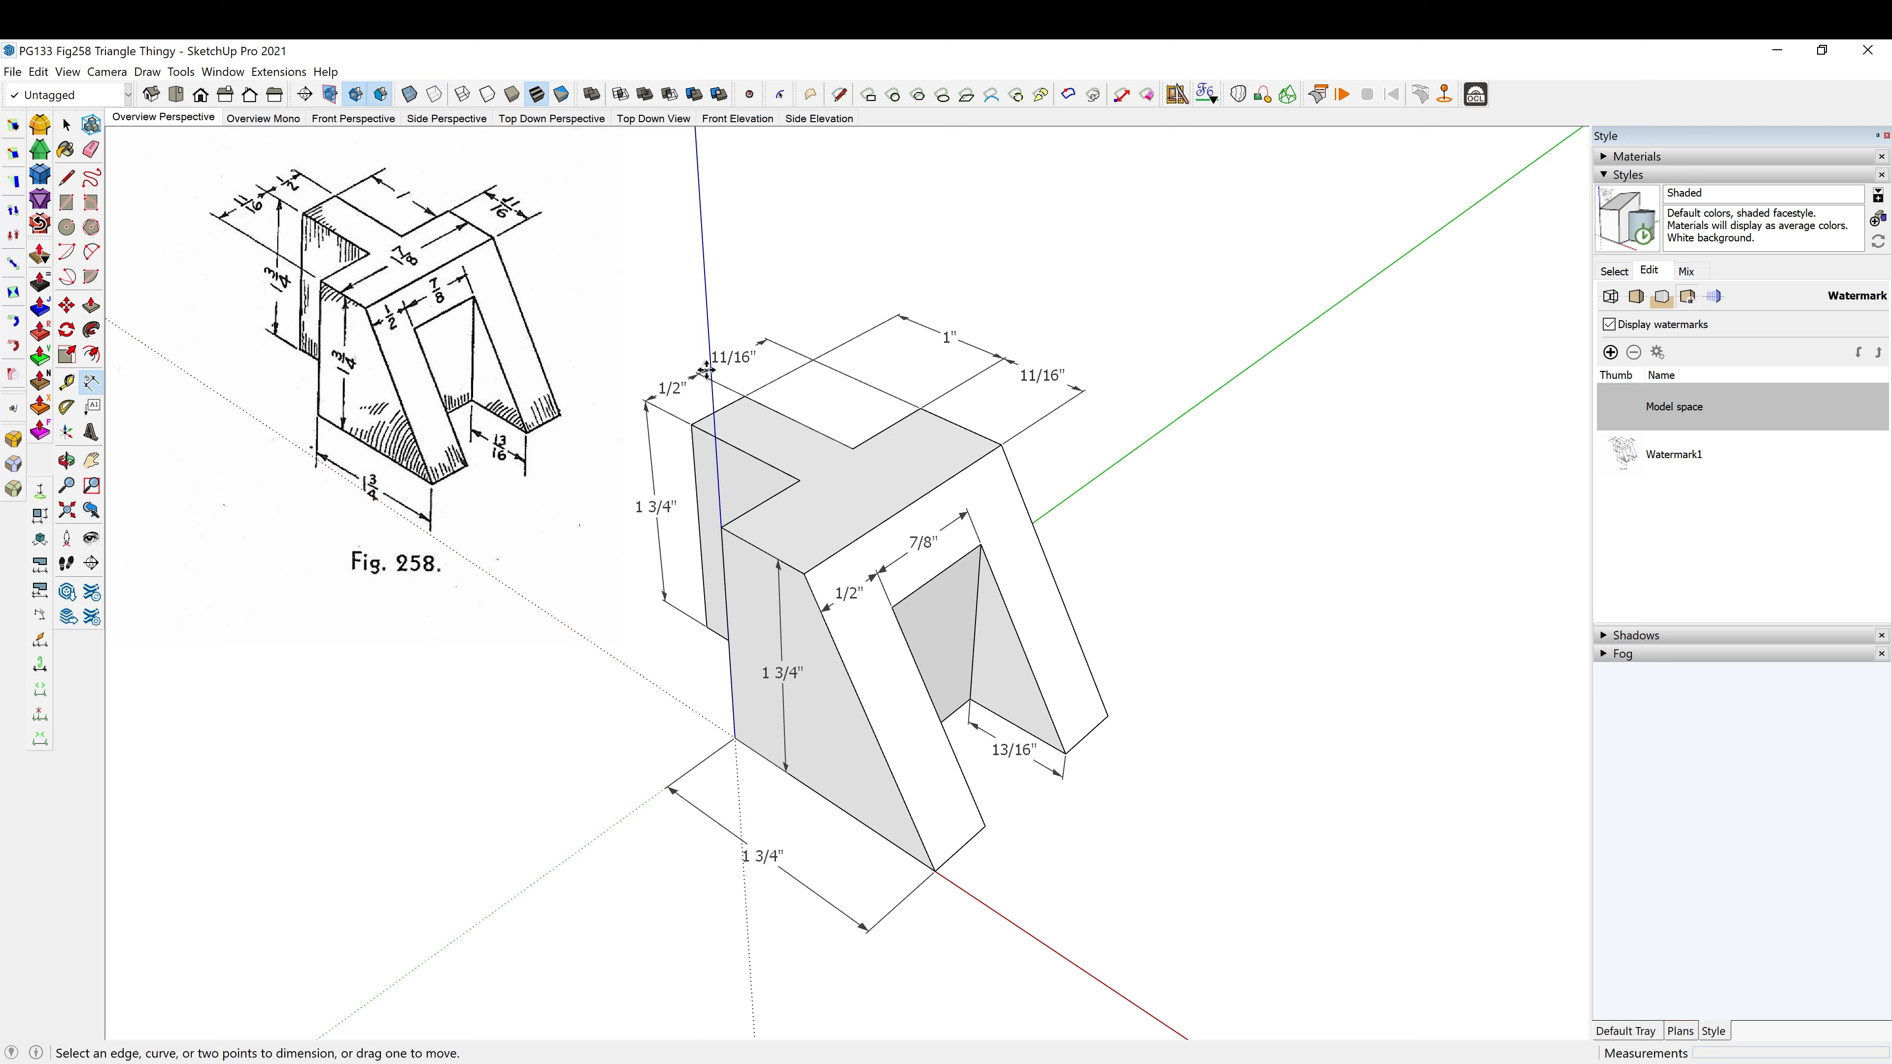